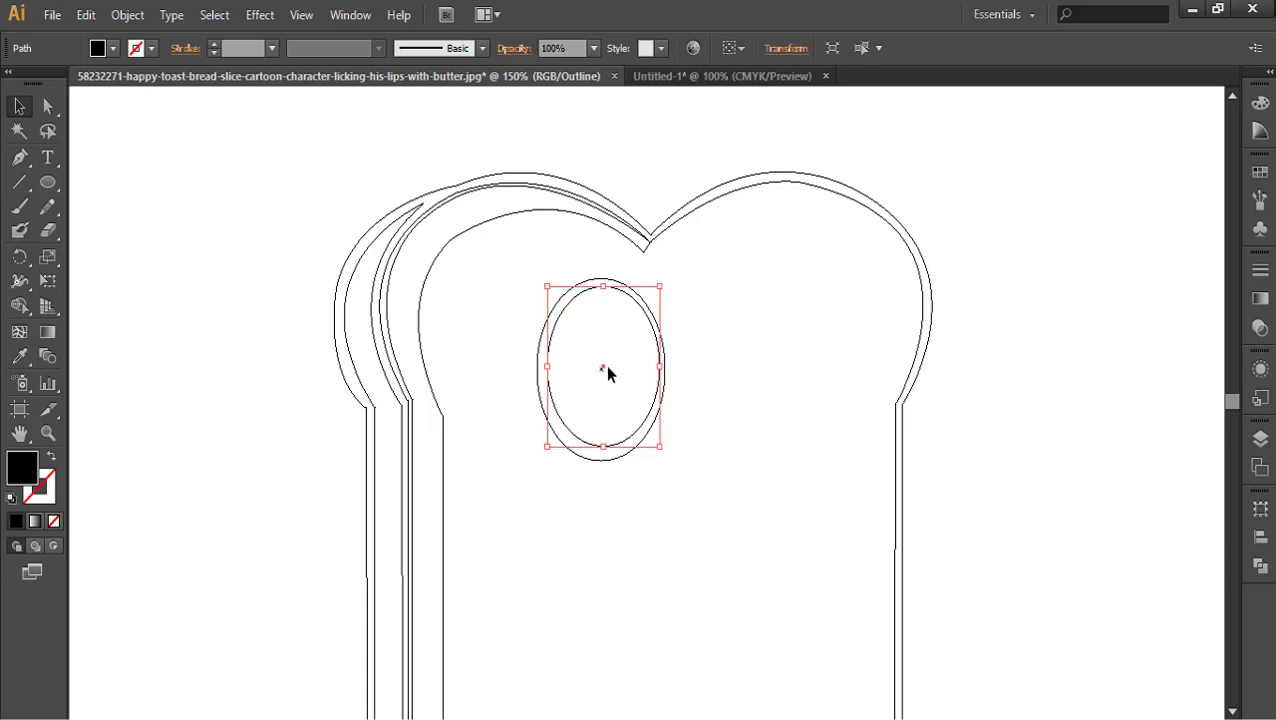
Centre the inner ellipse within the left eye's outline and add a much smaller copy of it inside as the pupil
drag(600, 372, 601, 377)
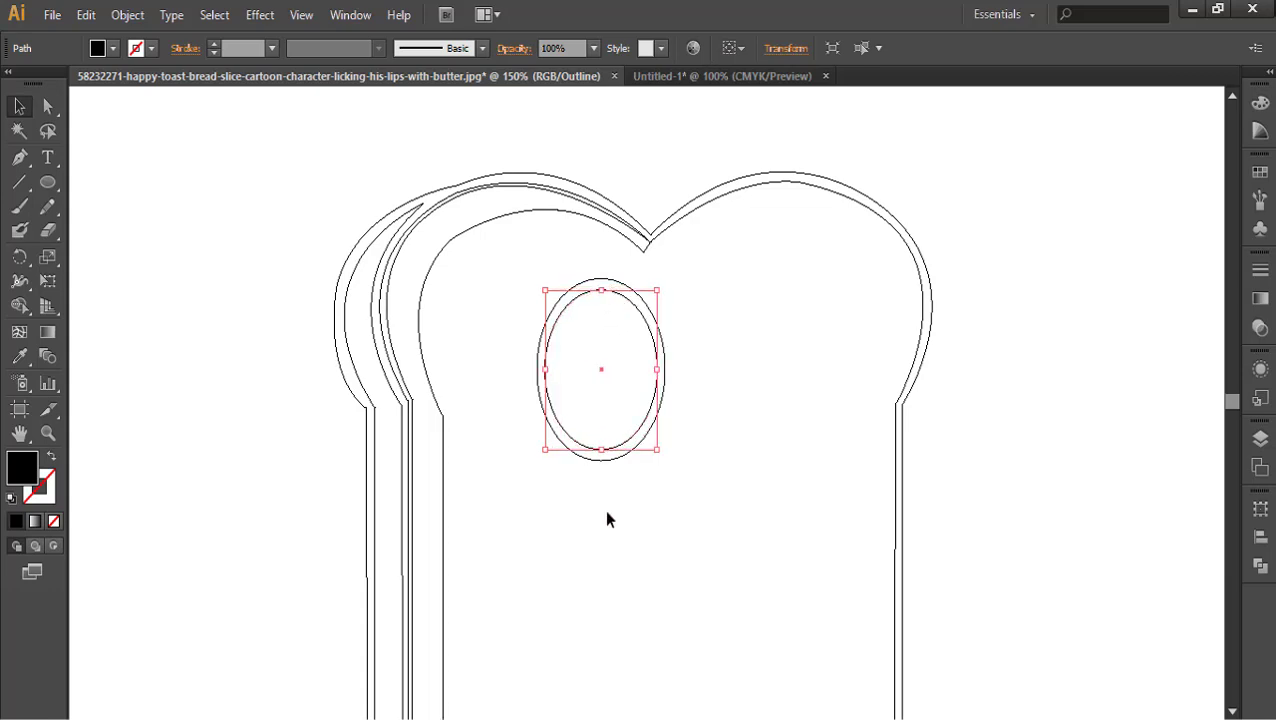
click(628, 538)
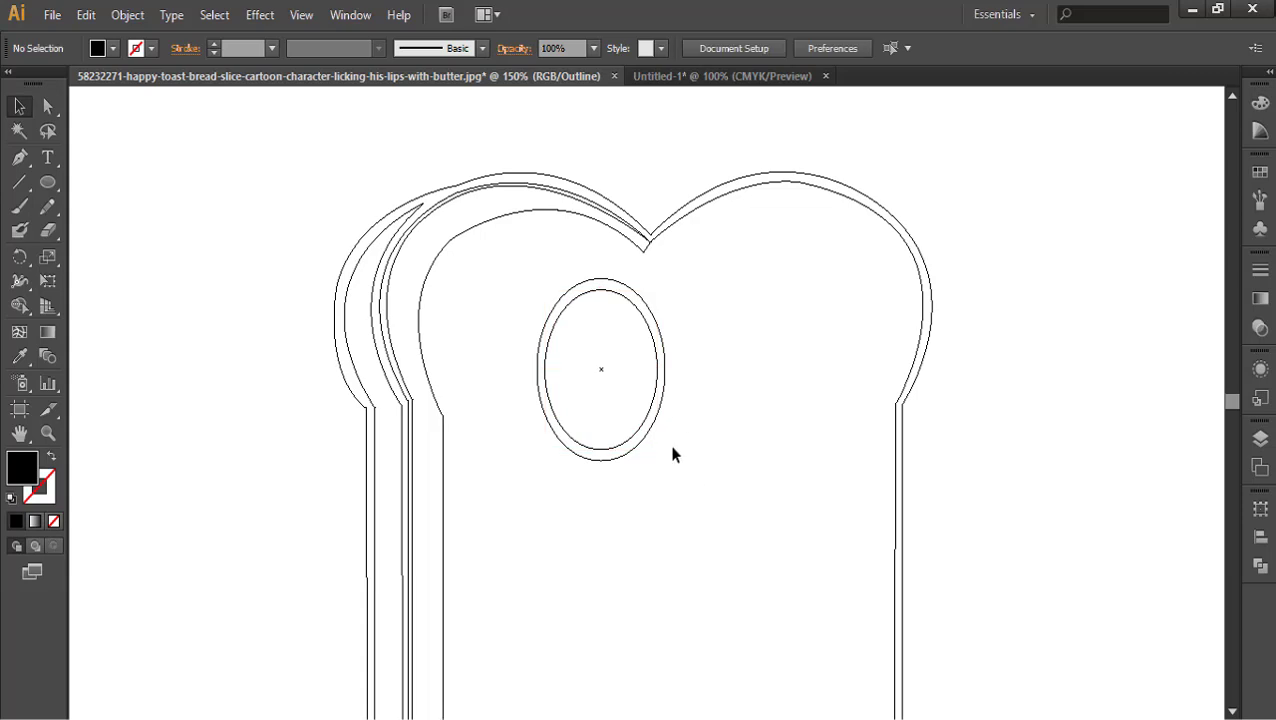
click(601, 369)
key(ctrl+c)
key(ctrl+v)
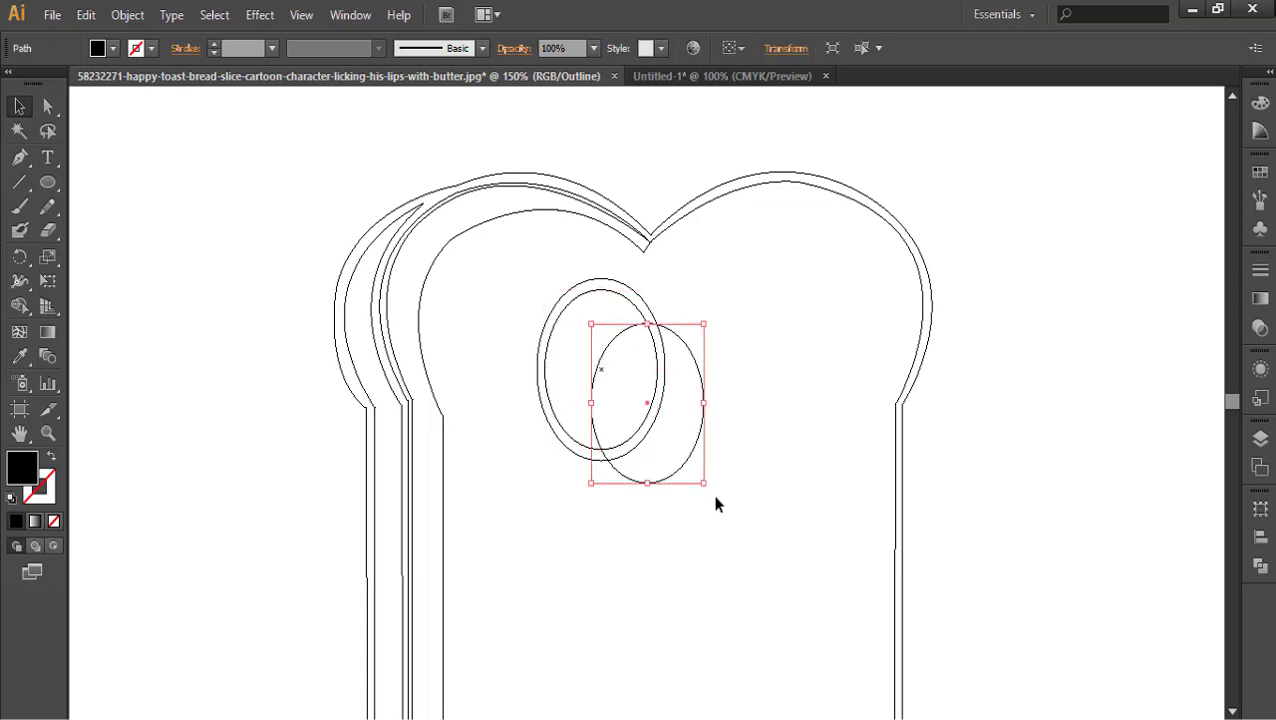
drag(704, 483, 608, 420)
click(604, 410)
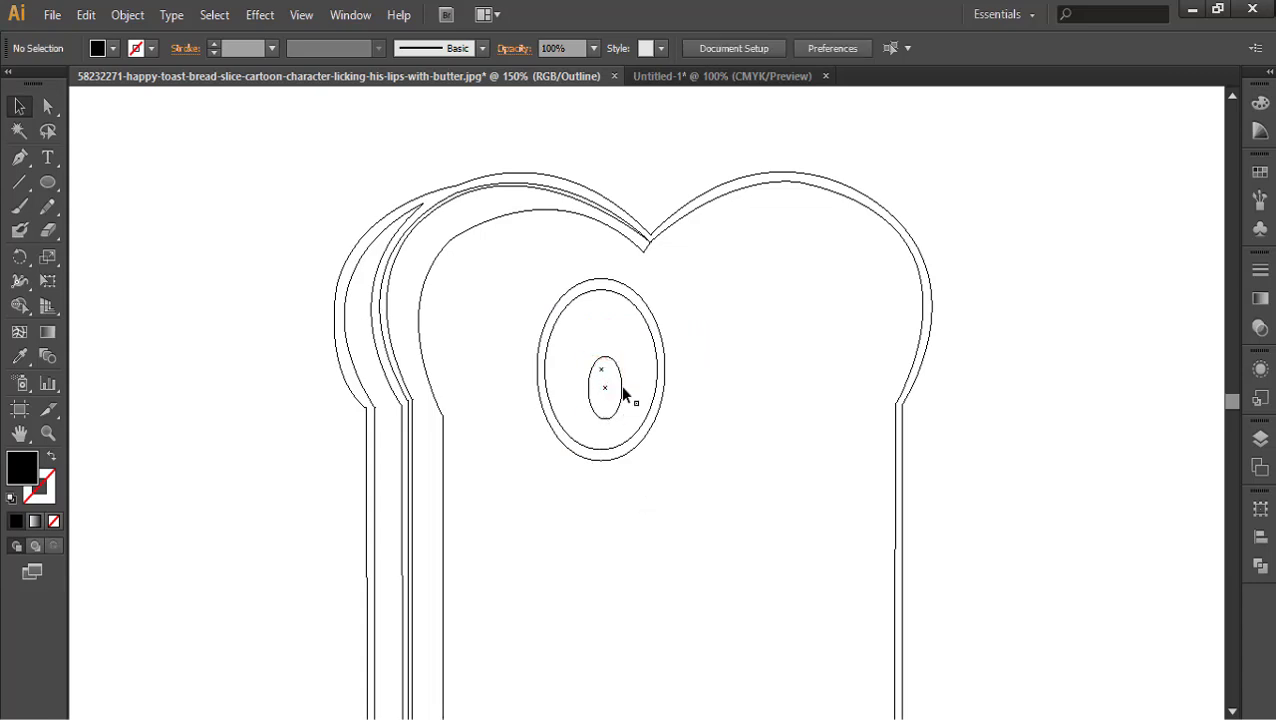
Duplicate the left eye's pupil, shrink the copy to a small highlight and place it on the pupil's left side
click(622, 388)
key(ctrl+c)
key(ctrl+v)
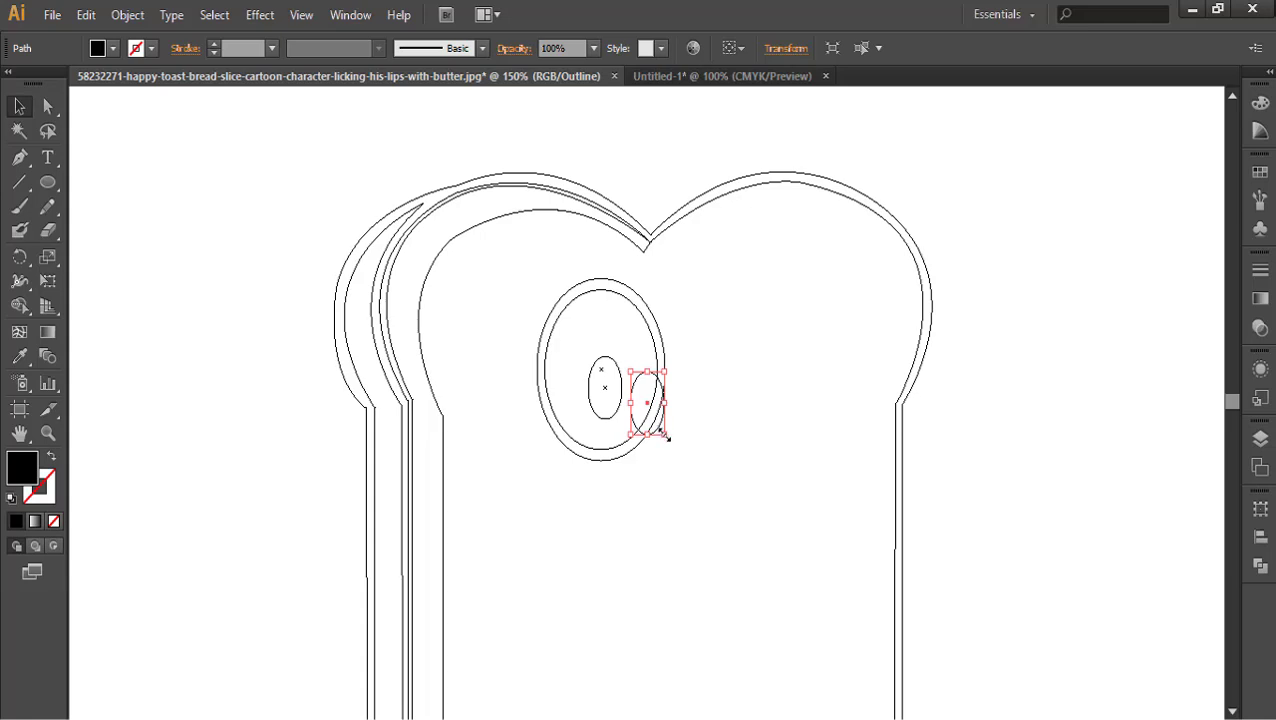
drag(667, 438, 637, 391)
shift+click(604, 386)
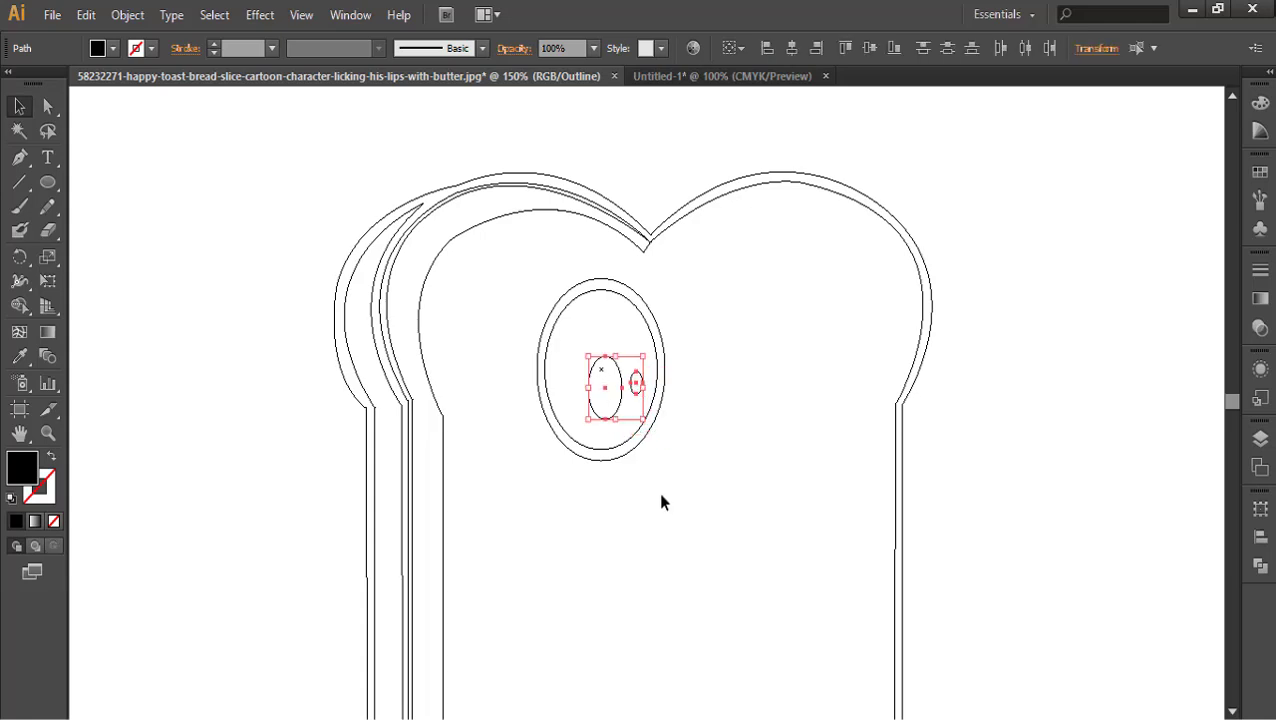
click(661, 496)
drag(636, 385, 600, 383)
click(803, 375)
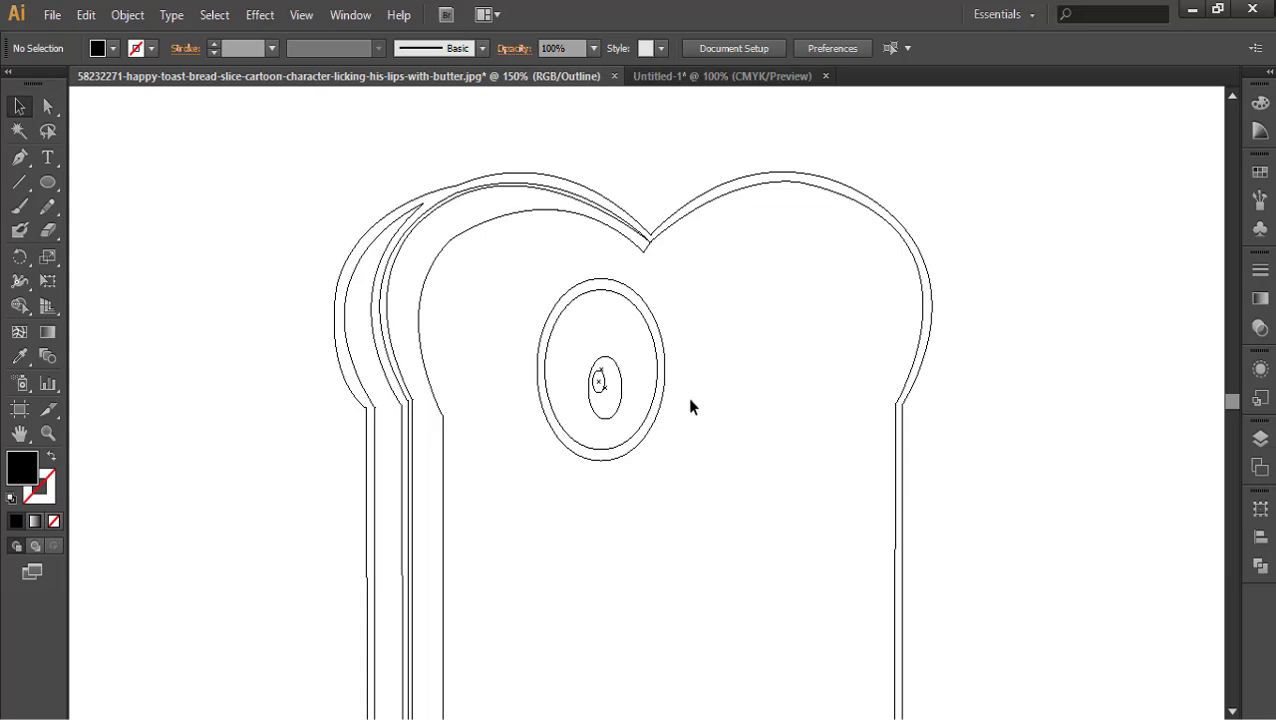
Draw a tall ellipse just right of the left eye as the second eye's outline, slightly narrower and shorter than the first
key(p)
drag(690, 380, 670, 412)
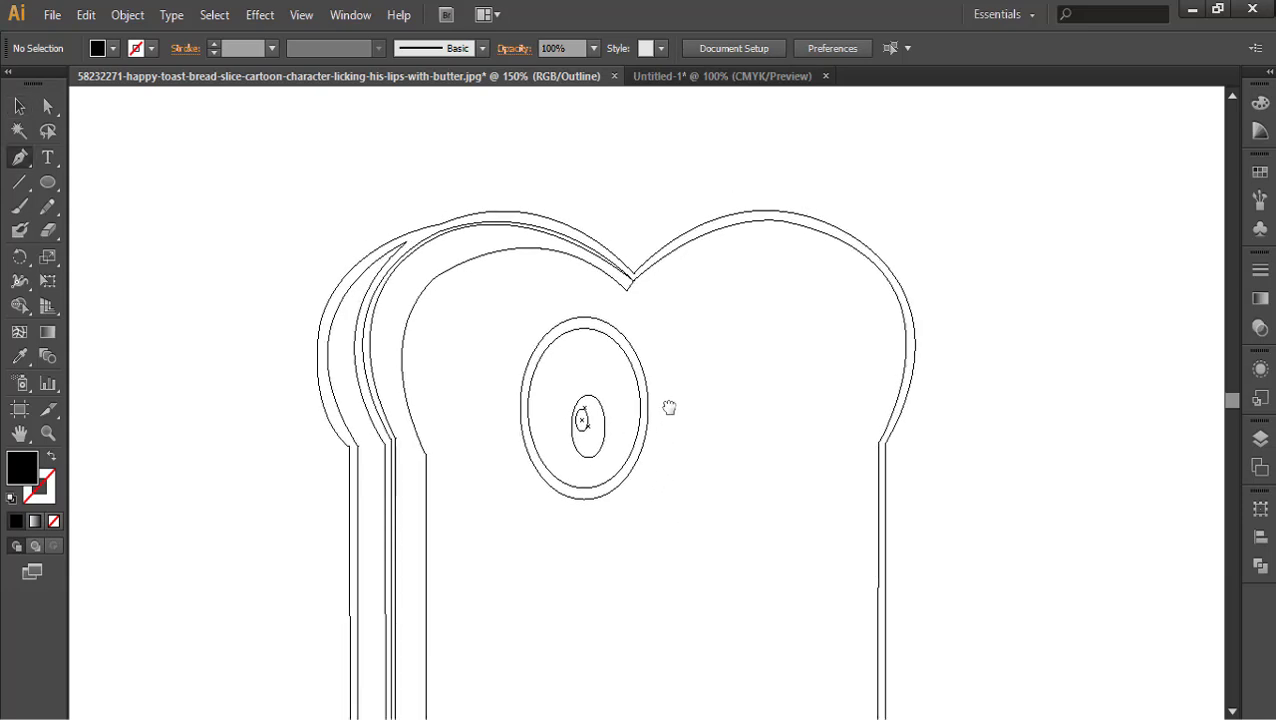
key(l)
drag(651, 327, 736, 489)
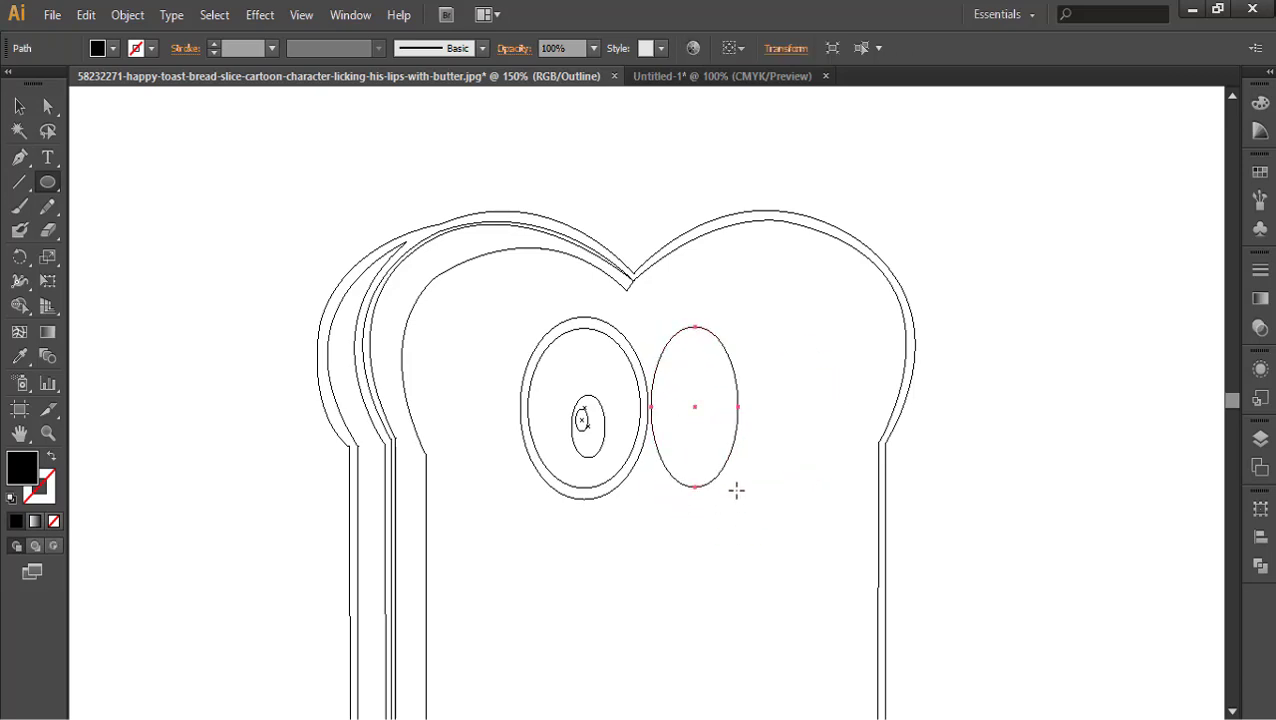
key(Left)
key(Down)
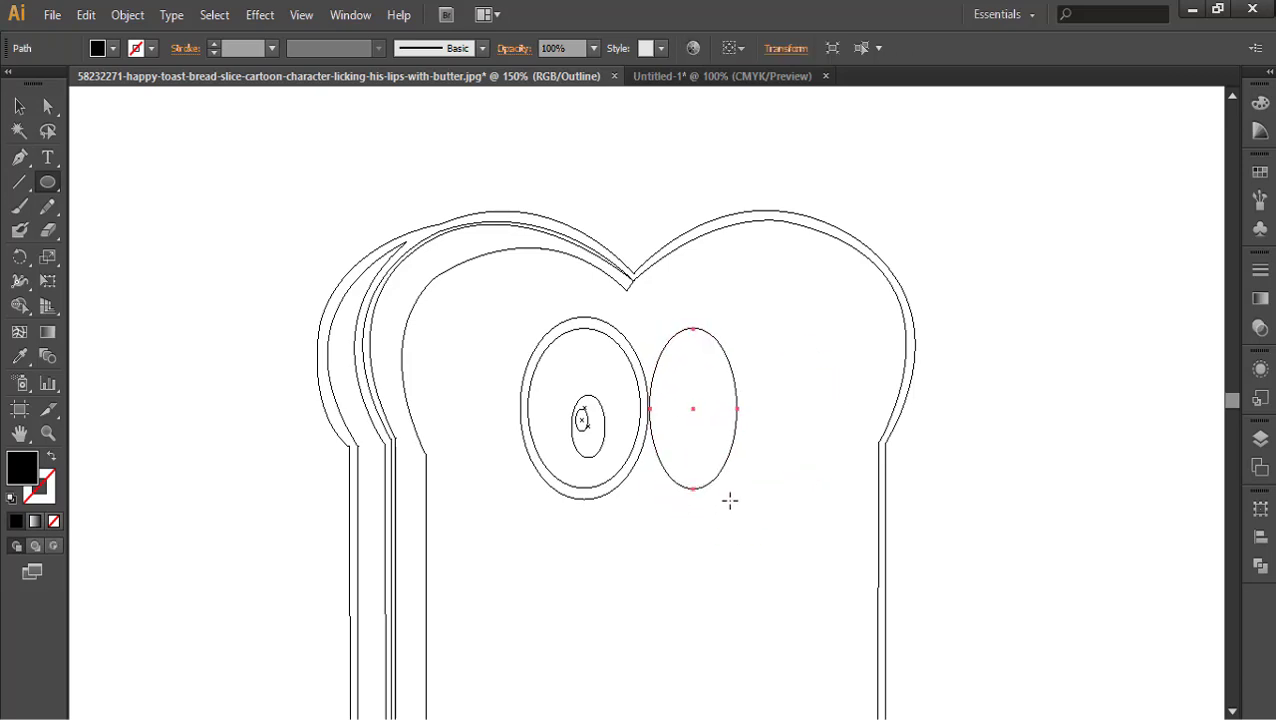
key(v)
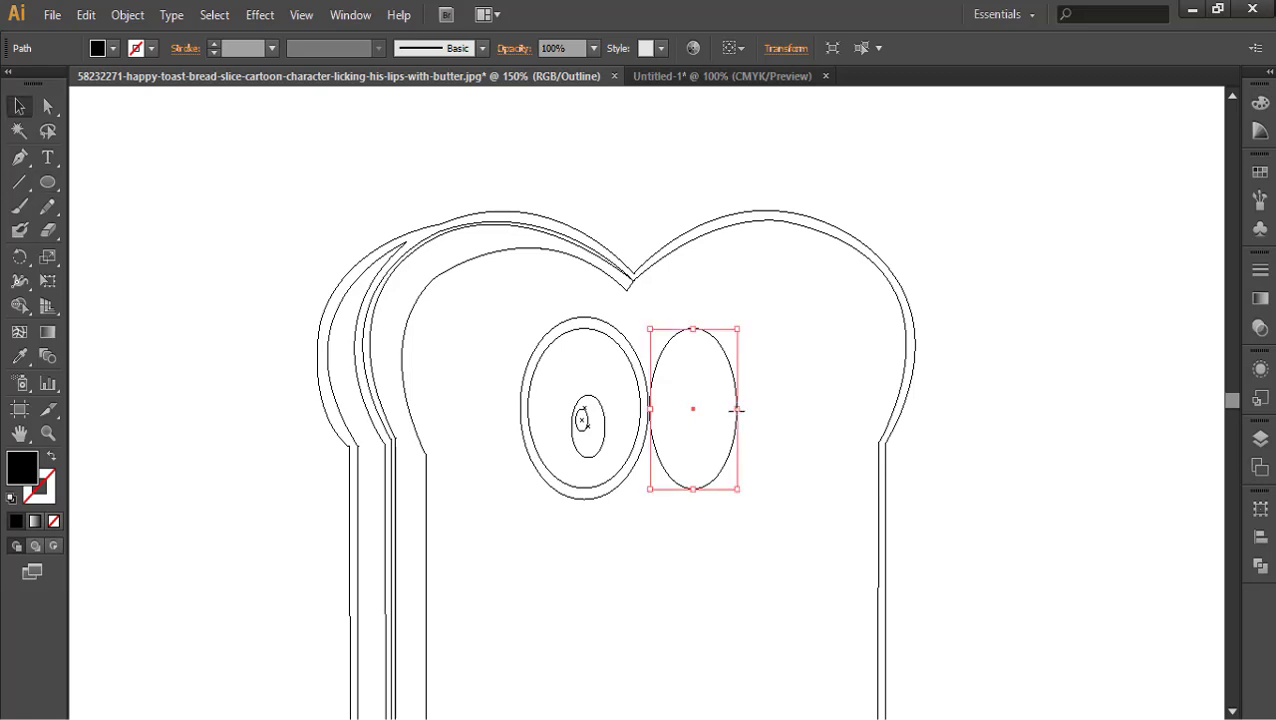
drag(737, 409, 757, 409)
click(686, 553)
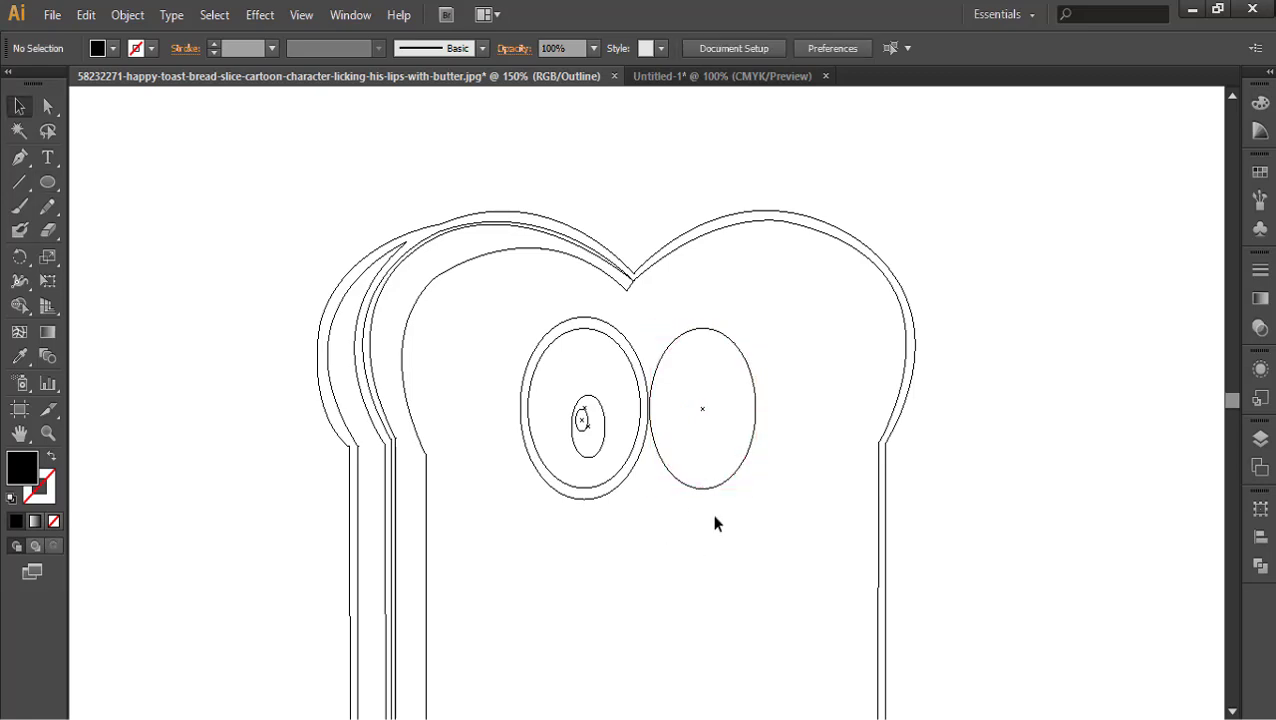
Duplicate the right eye's ellipse, scale the copy down slightly and centre it inside the outline as an inner ring
click(713, 489)
key(ctrl+c)
key(ctrl+v)
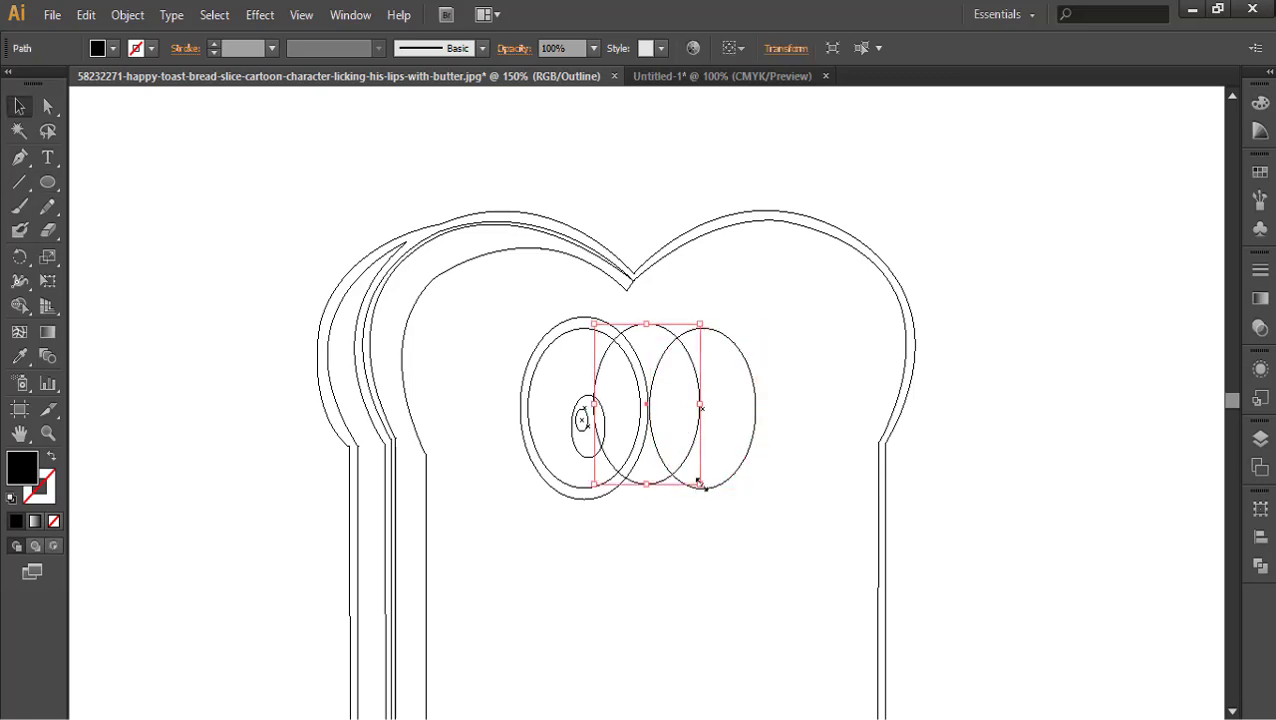
drag(699, 484, 686, 463)
drag(640, 400, 703, 416)
click(680, 553)
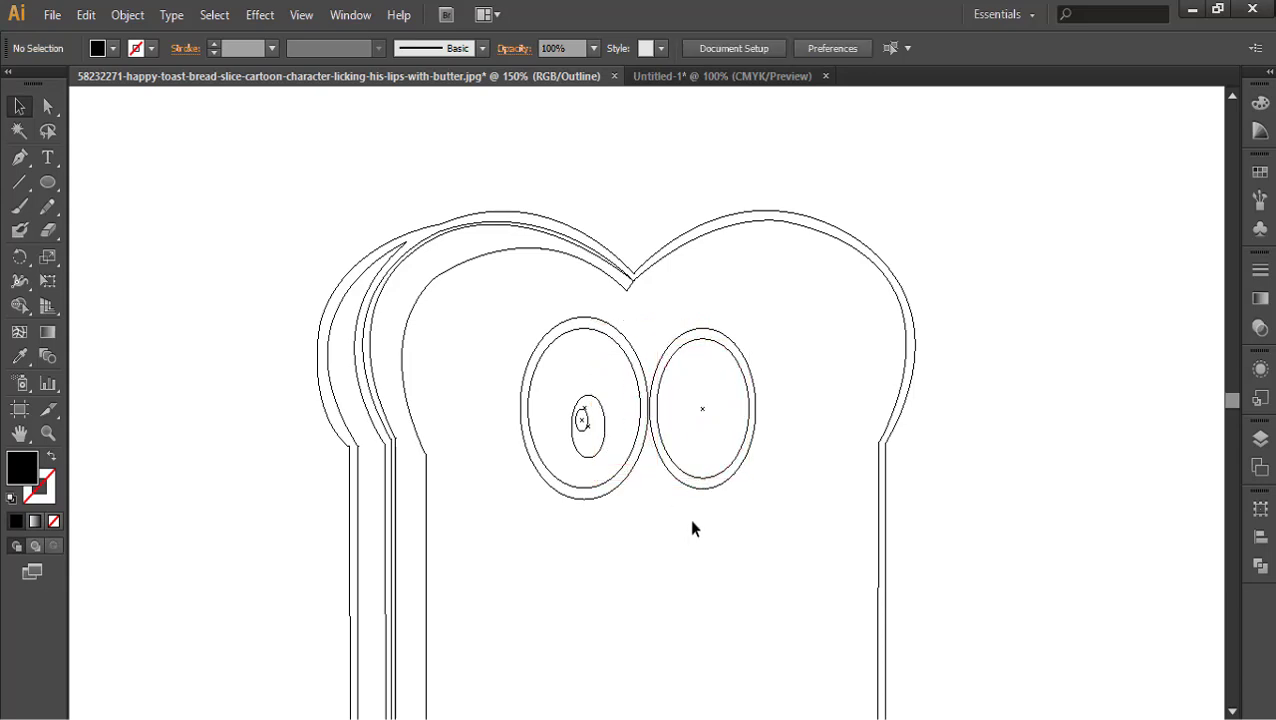
click(666, 451)
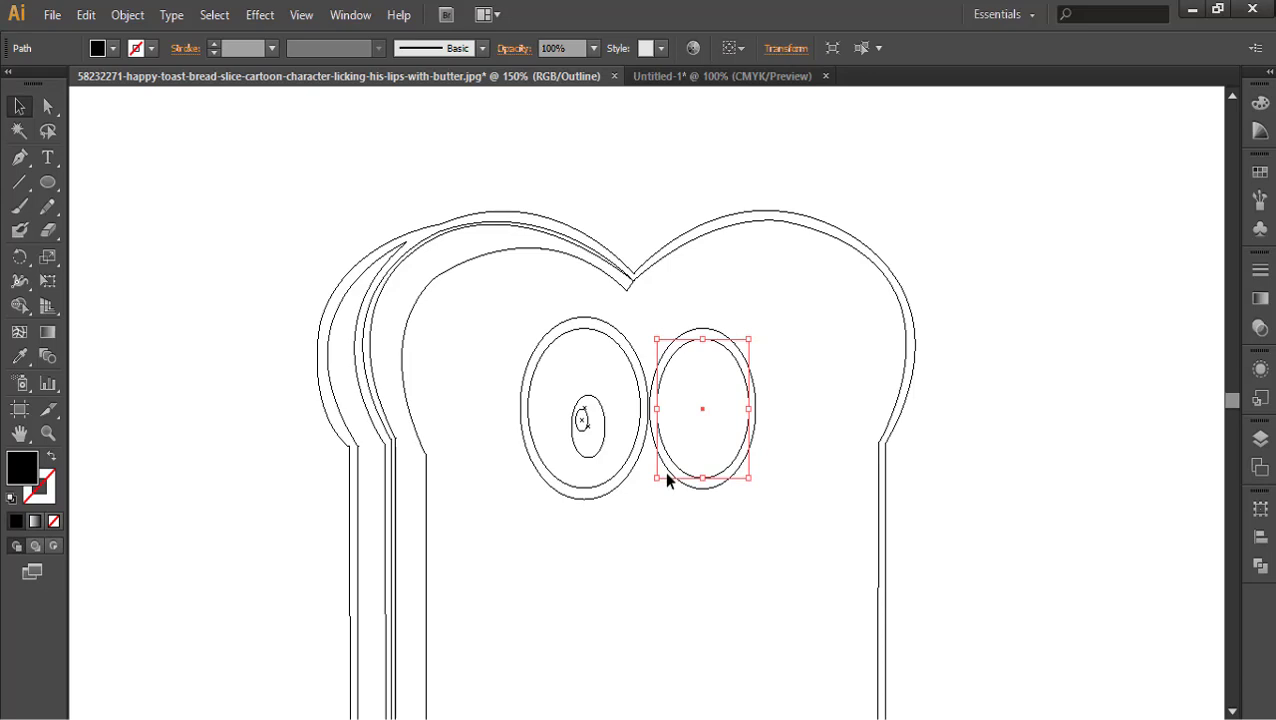
key(Right)
click(716, 531)
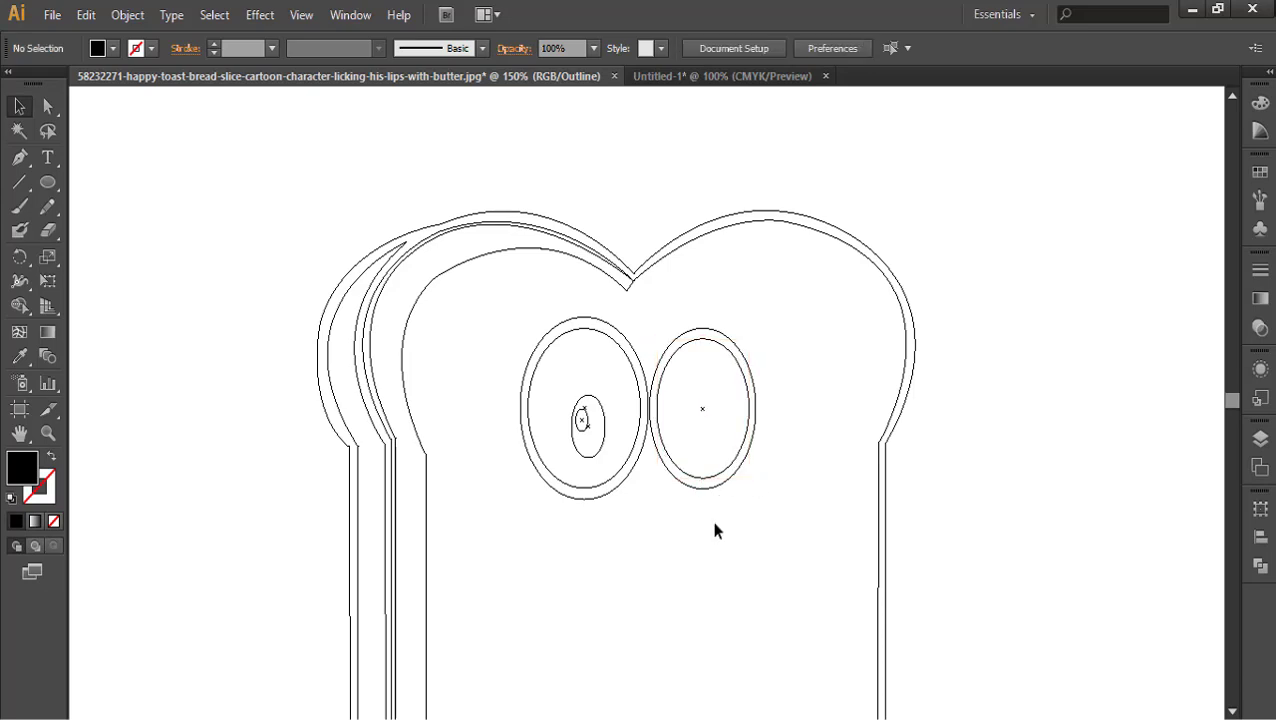
Copy the left eye's pupil and highlight into the right eye, slightly smaller and set toward its inner left side
click(605, 440)
key(ctrl+c)
key(ctrl+v)
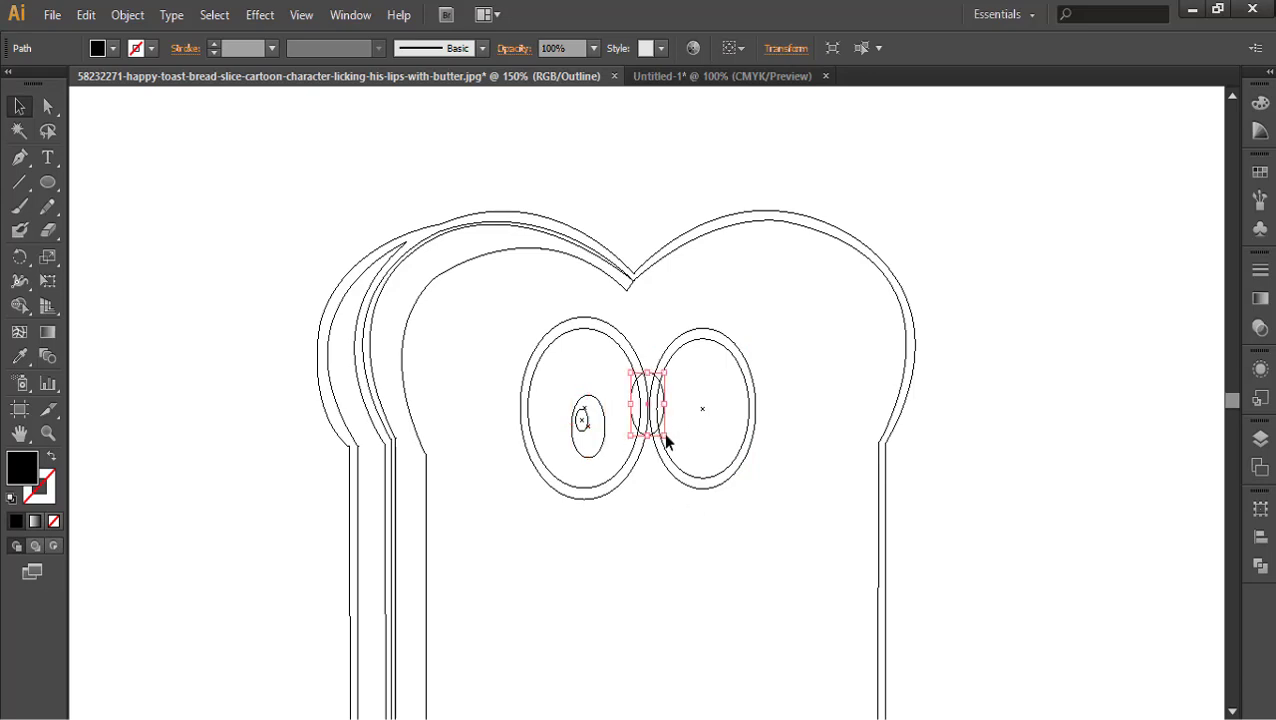
mouse_move(665, 437)
mouse_down()
mouse_move(659, 421)
mouse_move(680, 428)
mouse_up()
click(587, 433)
click(584, 424)
drag(586, 428, 683, 431)
click(862, 489)
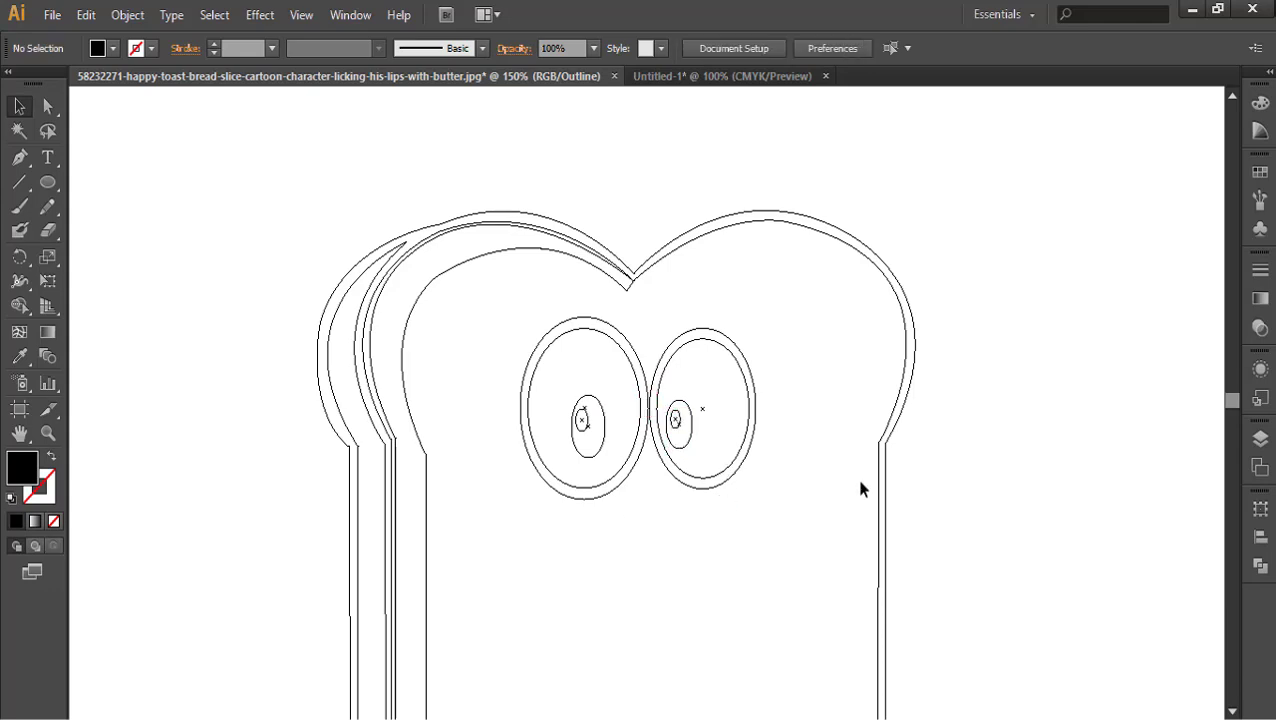
Start the mouth path with the Pen tool by drawing a small curved cheek crease below and left of the left eye
drag(497, 611, 435, 554)
key(p)
scroll(440, 563, up, 2)
scroll(440, 563, left, 2)
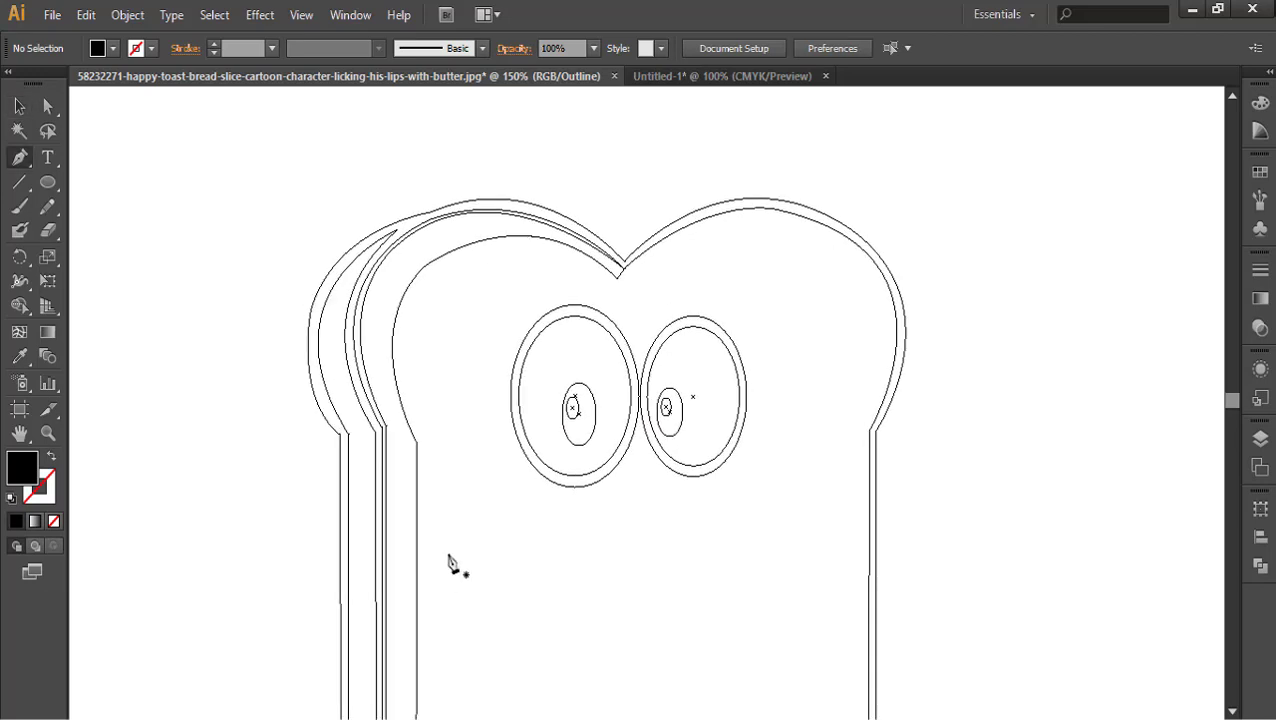
click(480, 465)
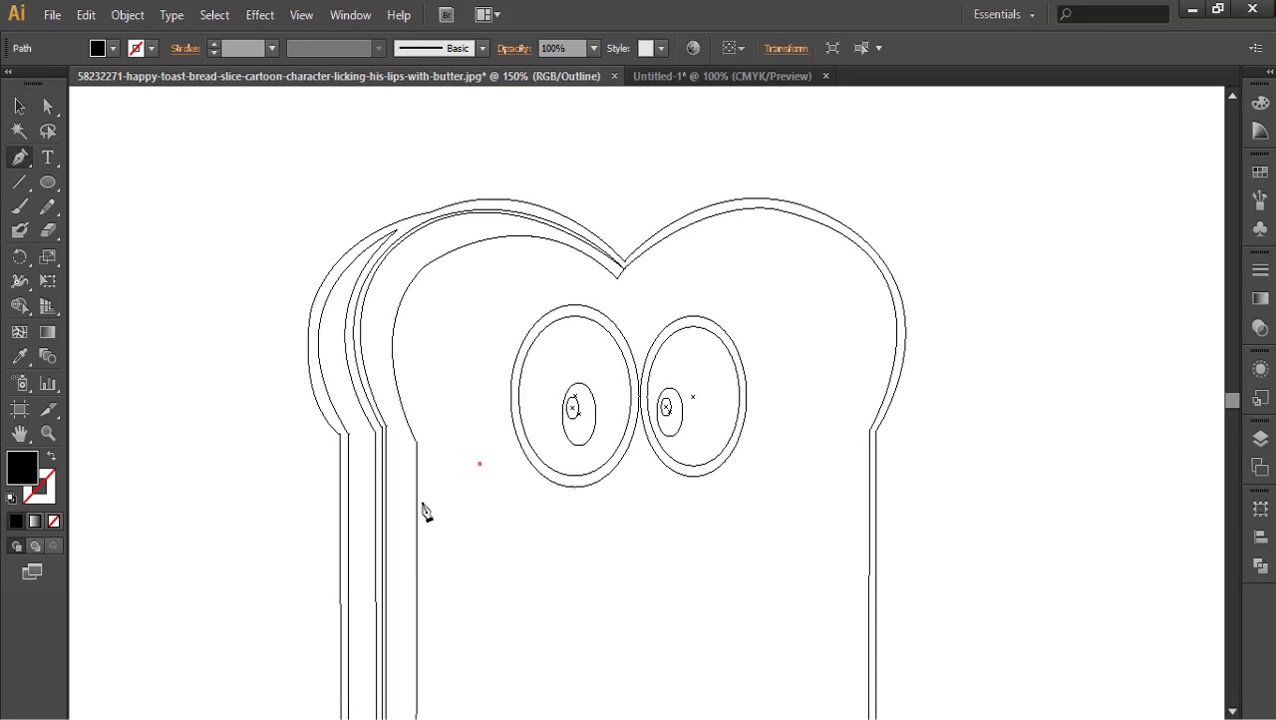
drag(433, 502, 434, 541)
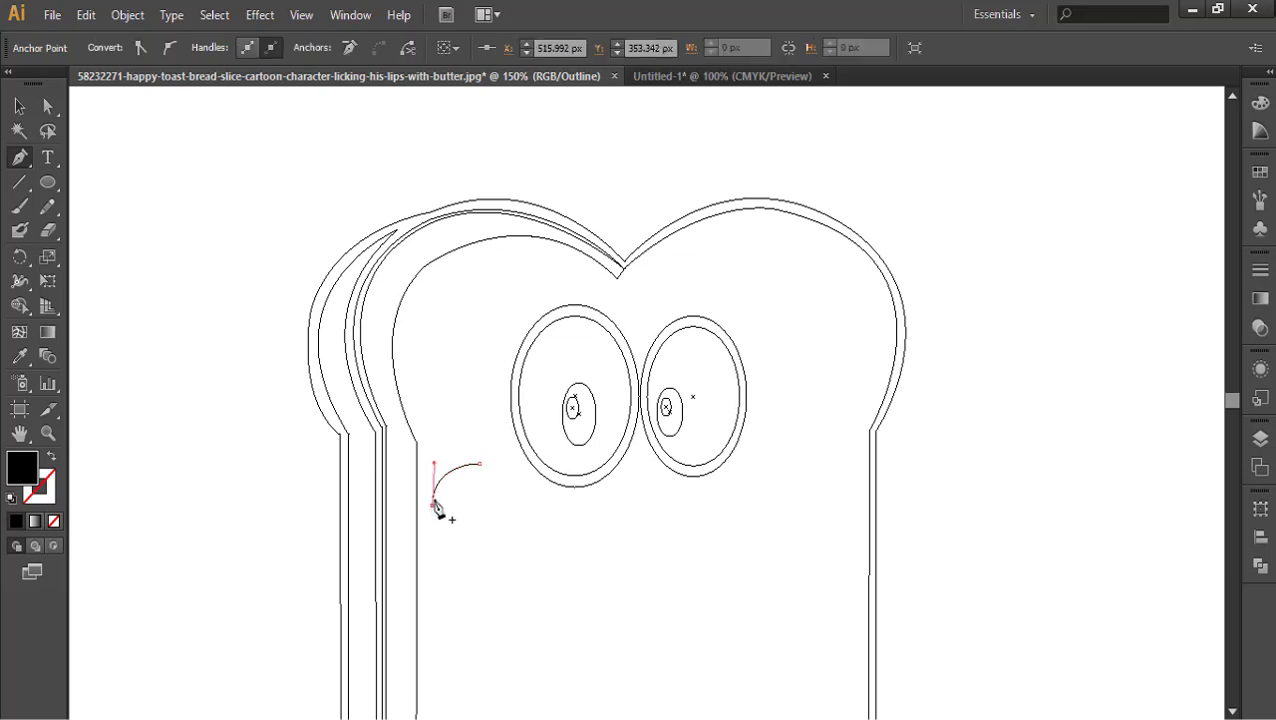
drag(456, 477, 471, 469)
click(456, 477)
key(space)
Continue the mouth path from the cheek crease with a wide smile curve dipping below the eyes and rising to the right cheek
drag(458, 611, 461, 559)
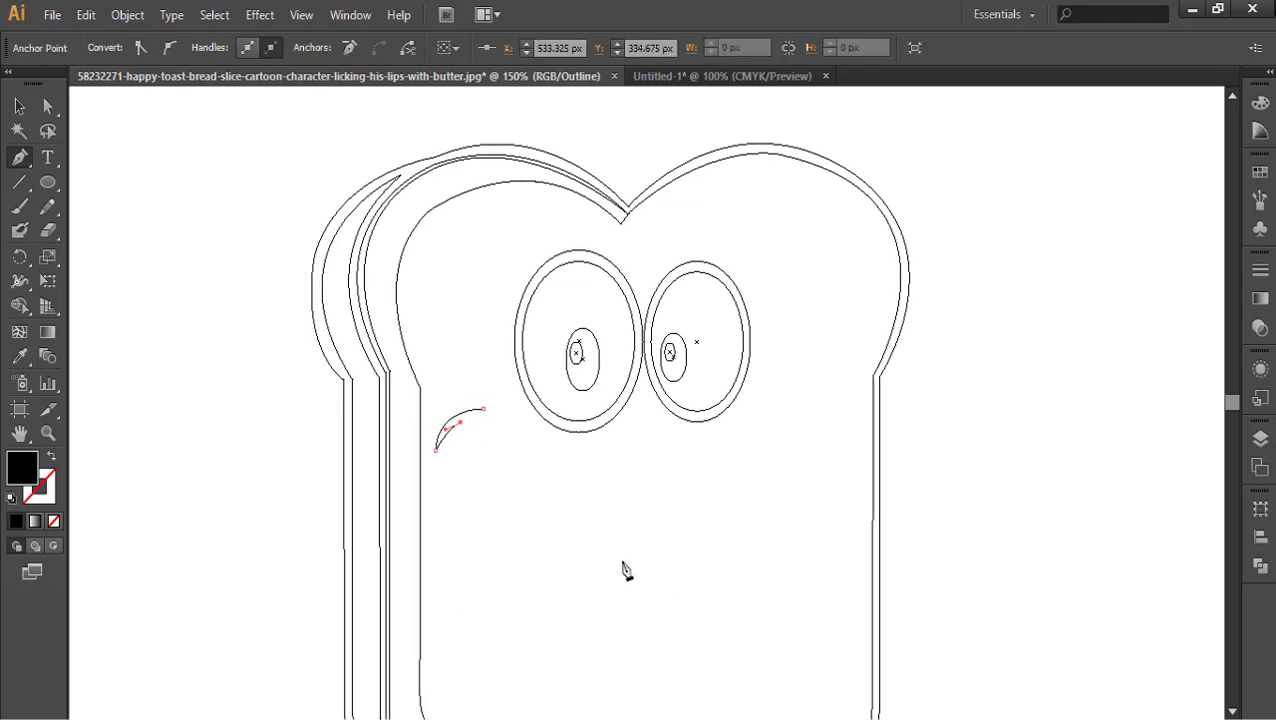
drag(623, 558, 800, 583)
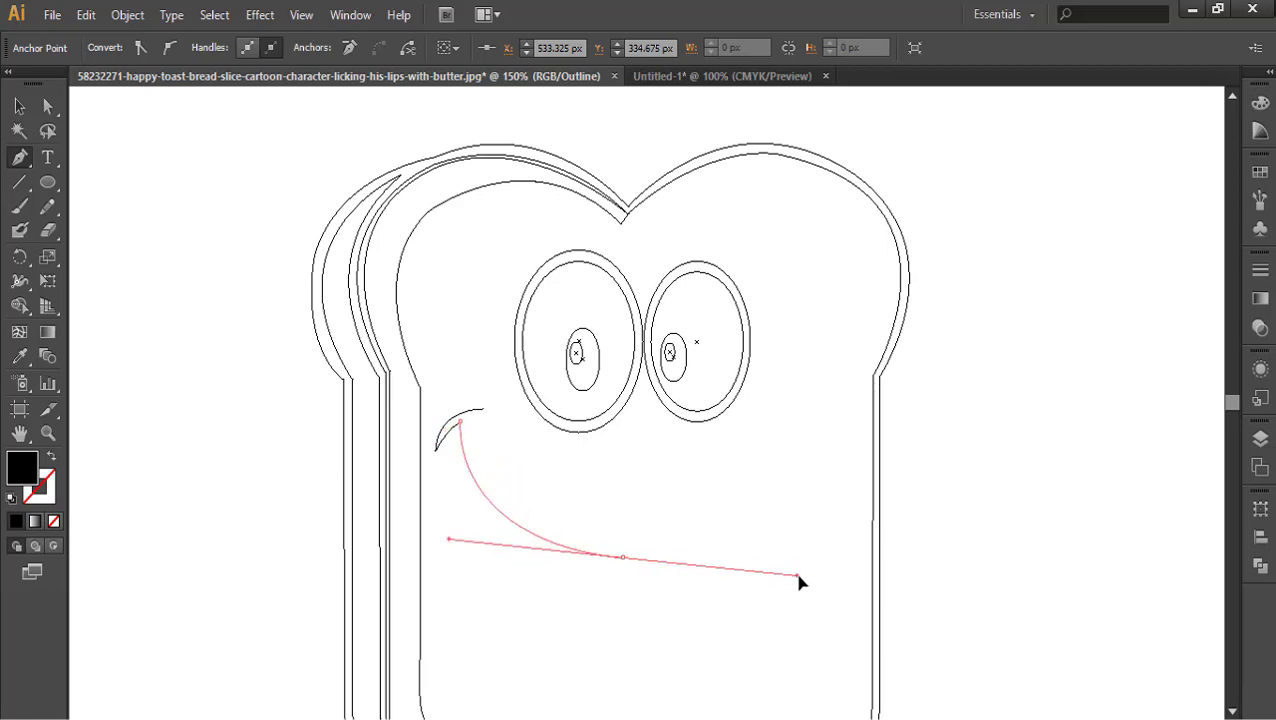
click(623, 558)
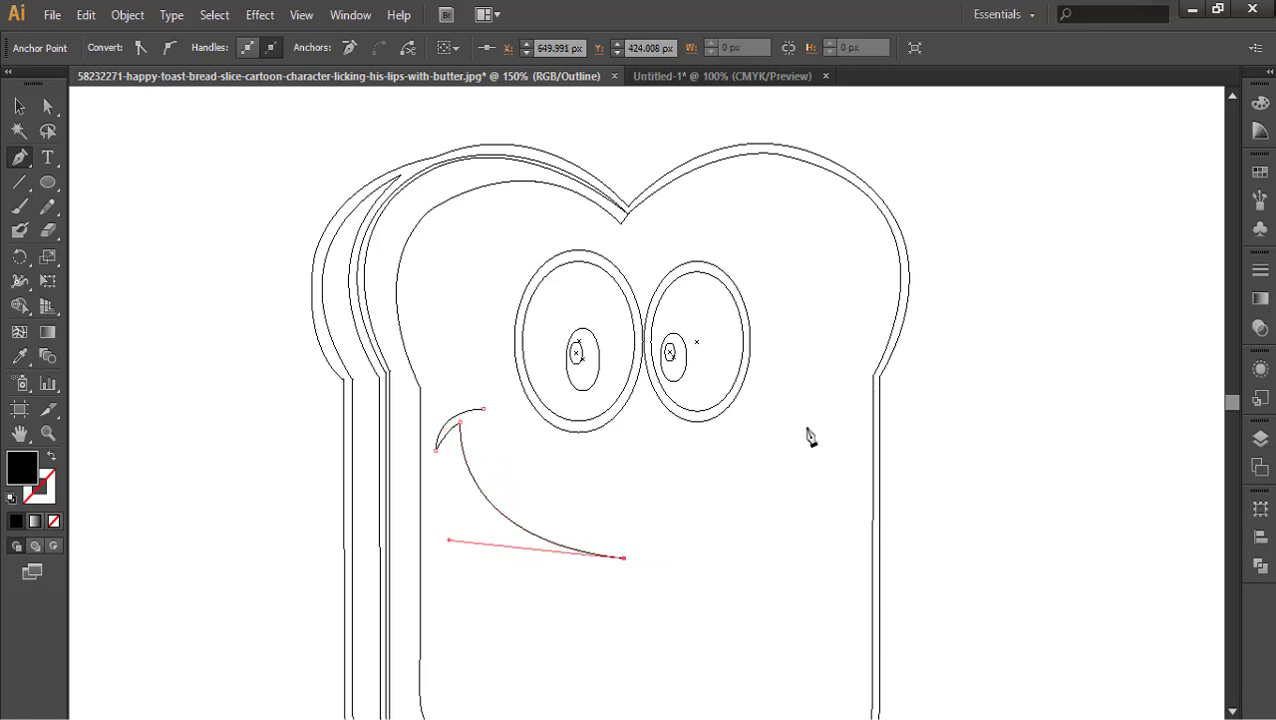
drag(805, 425, 822, 288)
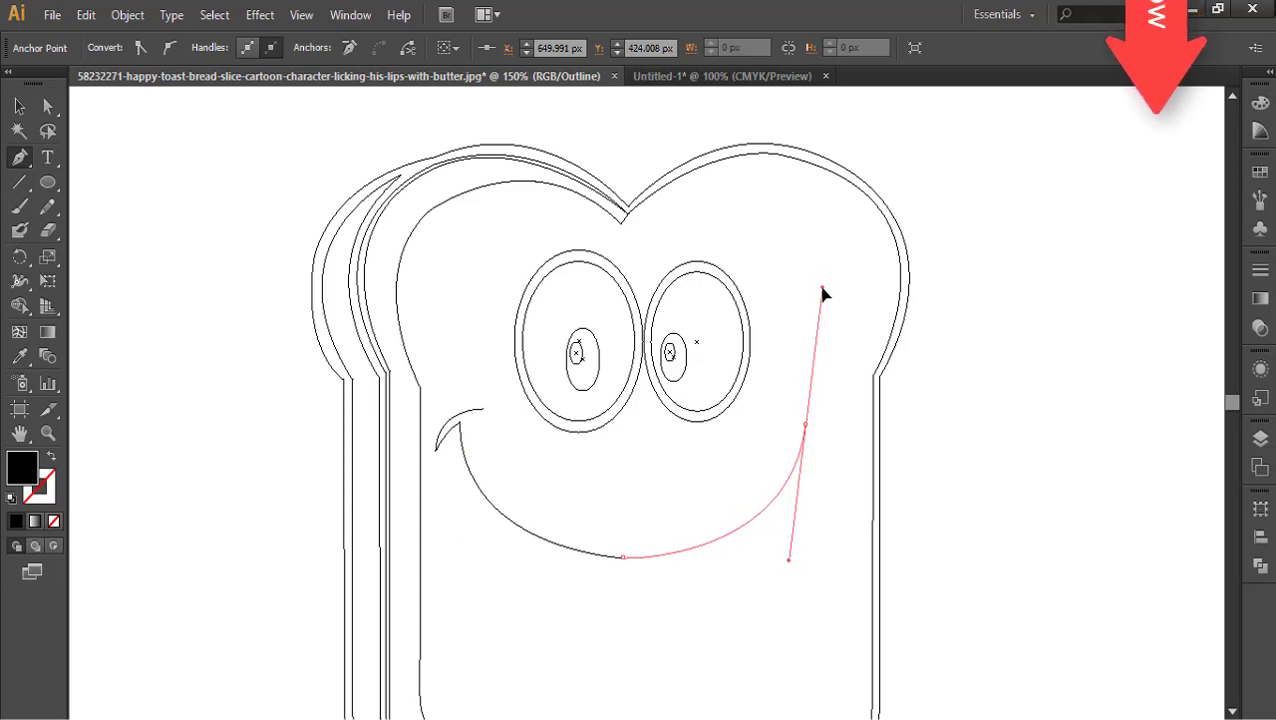
click(804, 431)
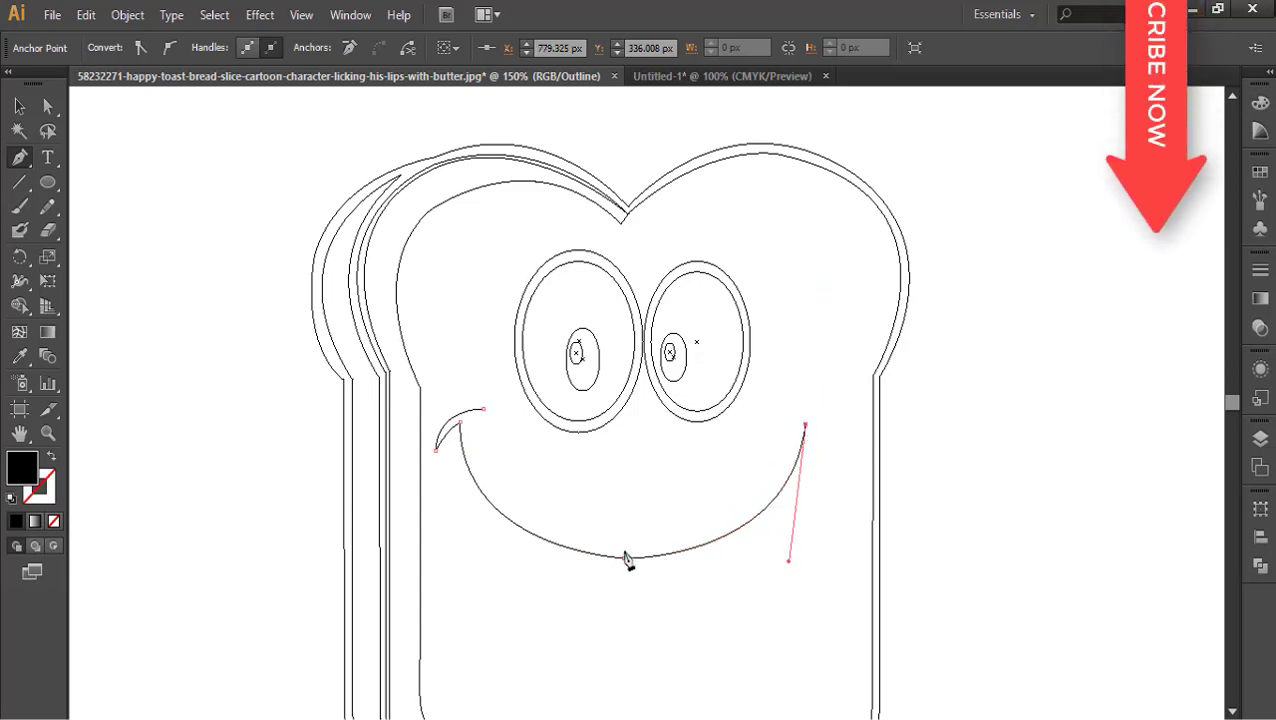
Trace the smile's upper edge back to the left cheek, close the path at the crease's starting point and deselect it
drag(631, 557, 502, 549)
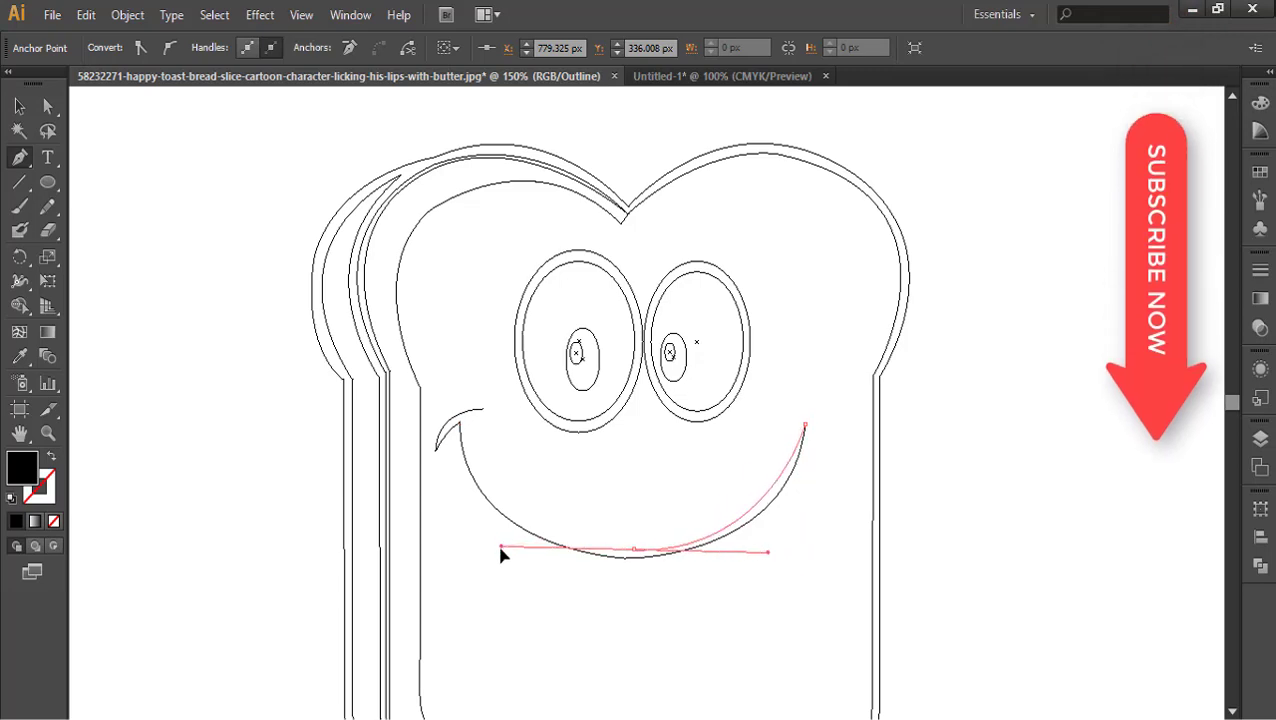
click(634, 551)
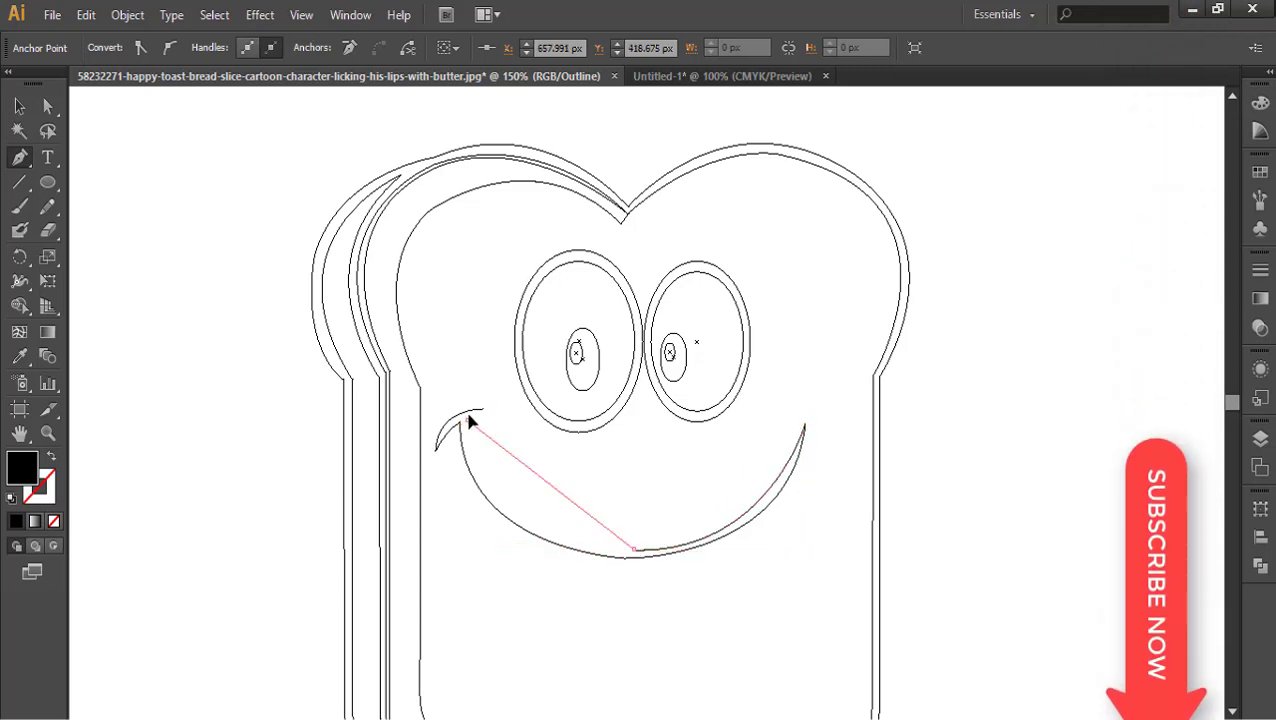
drag(464, 423, 458, 287)
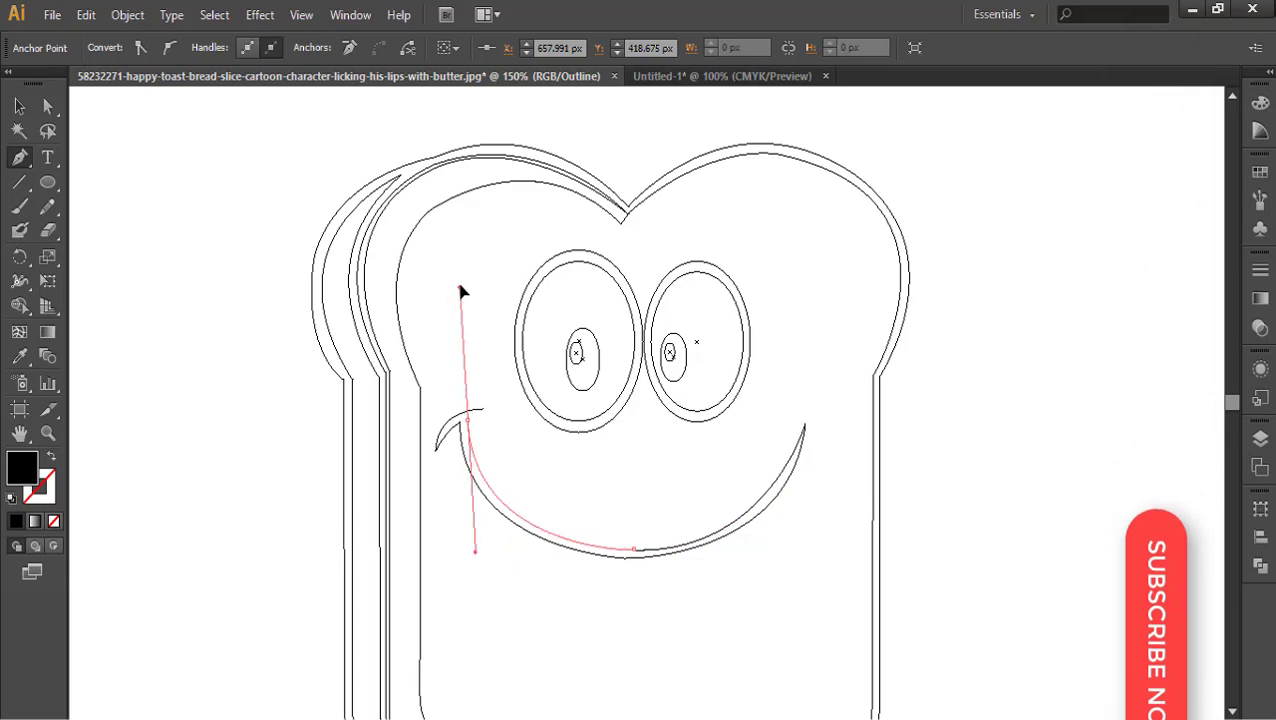
click(467, 423)
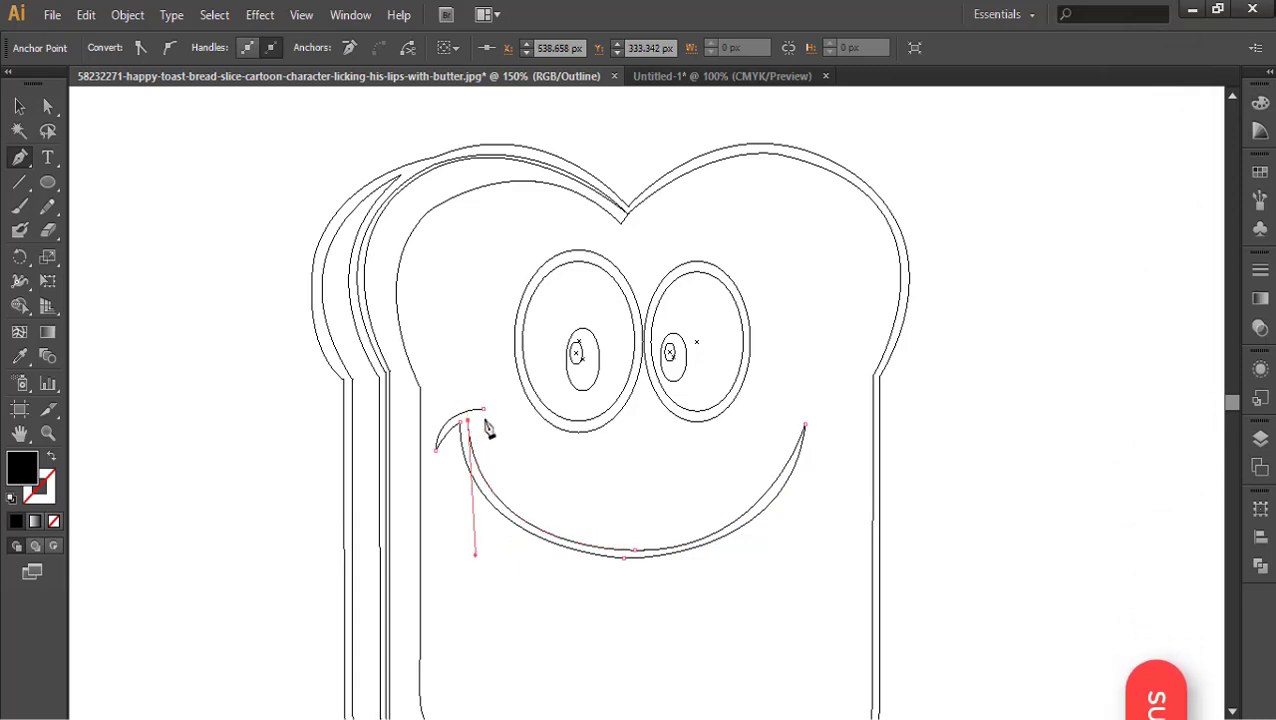
ctrl+click(497, 432)
click(483, 418)
click(483, 409)
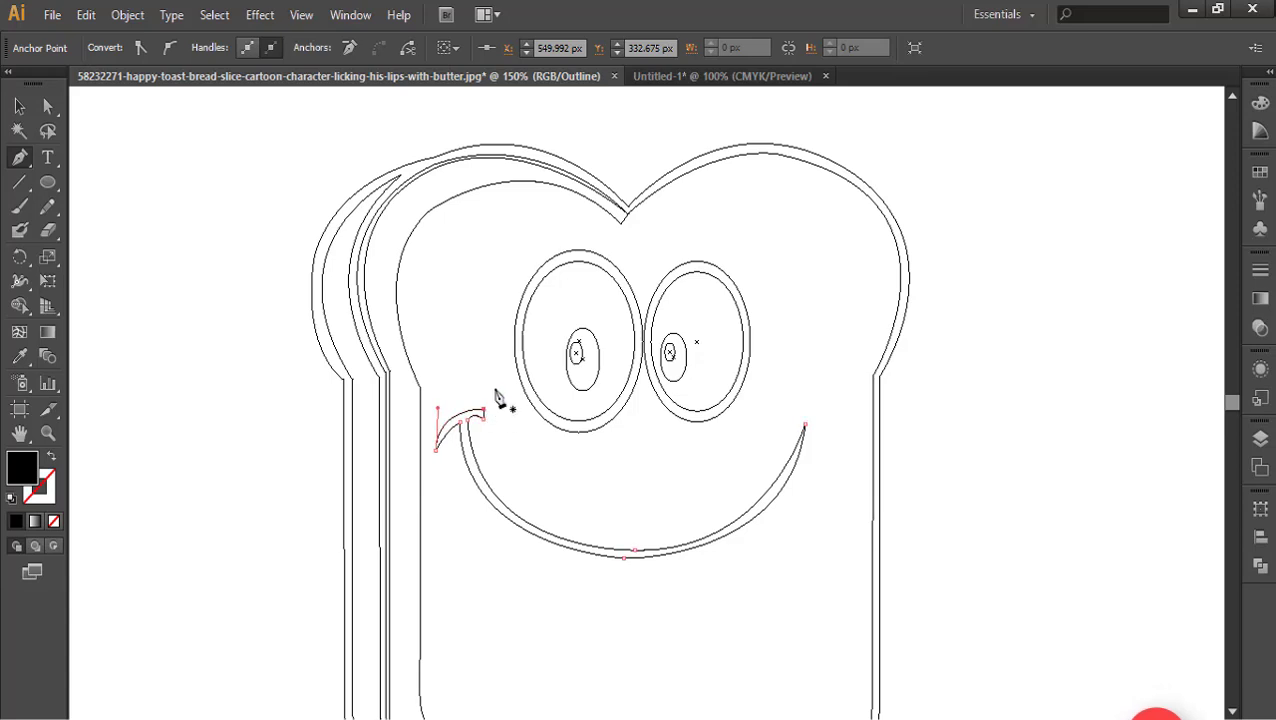
ctrl+click(300, 405)
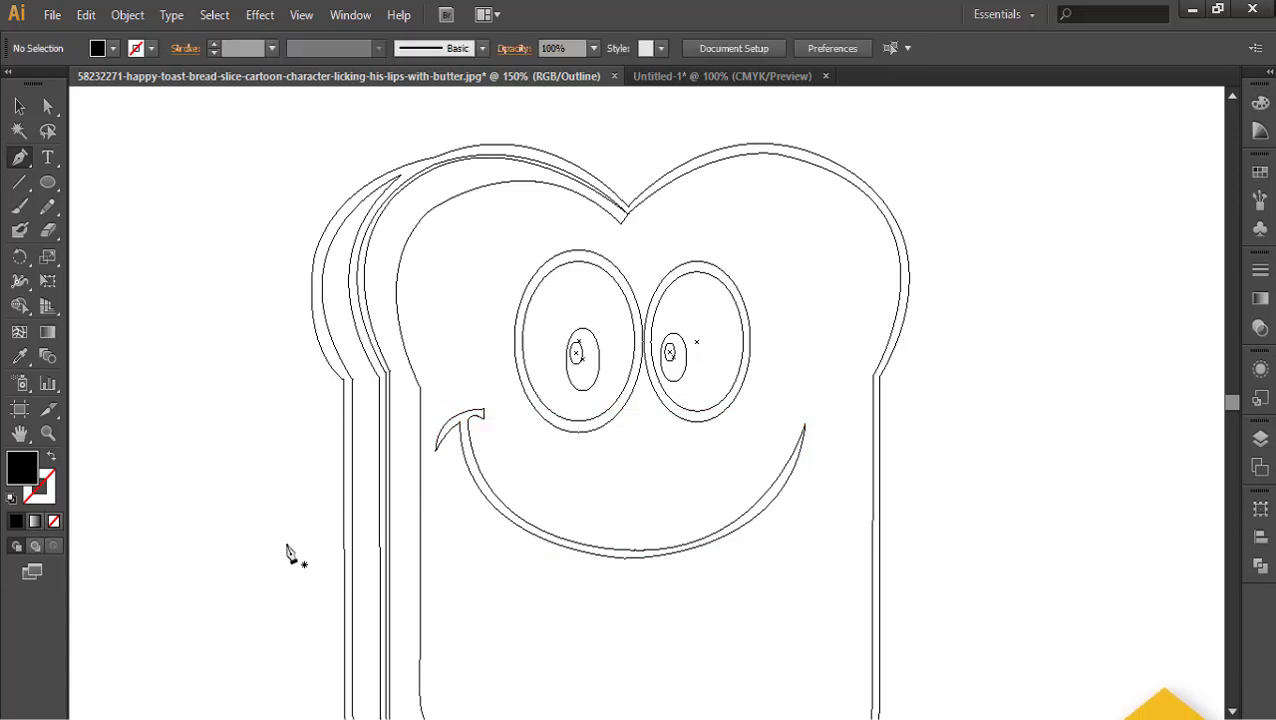
Draw a closed, curved eyebrow above the left eye with the Pen tool, tapering to a point at its outer end, and deselect it
drag(499, 511, 461, 529)
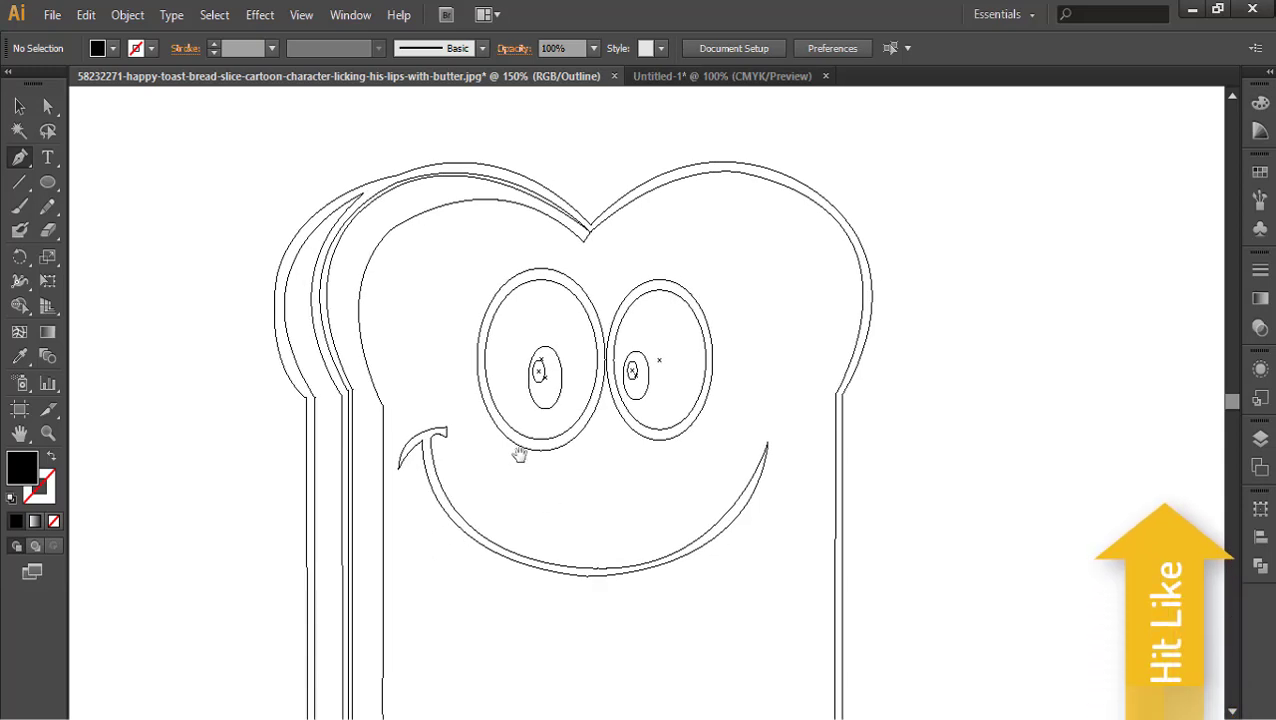
drag(518, 454, 522, 460)
click(540, 222)
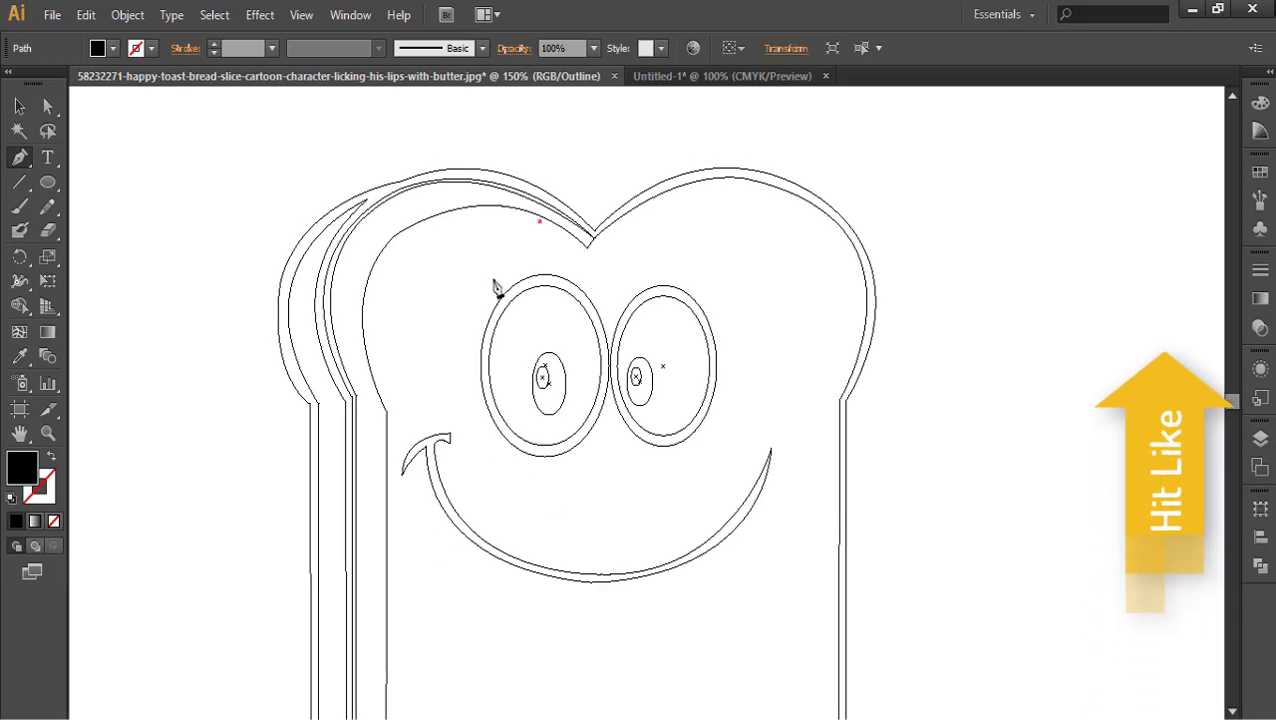
drag(494, 280, 500, 320)
click(494, 279)
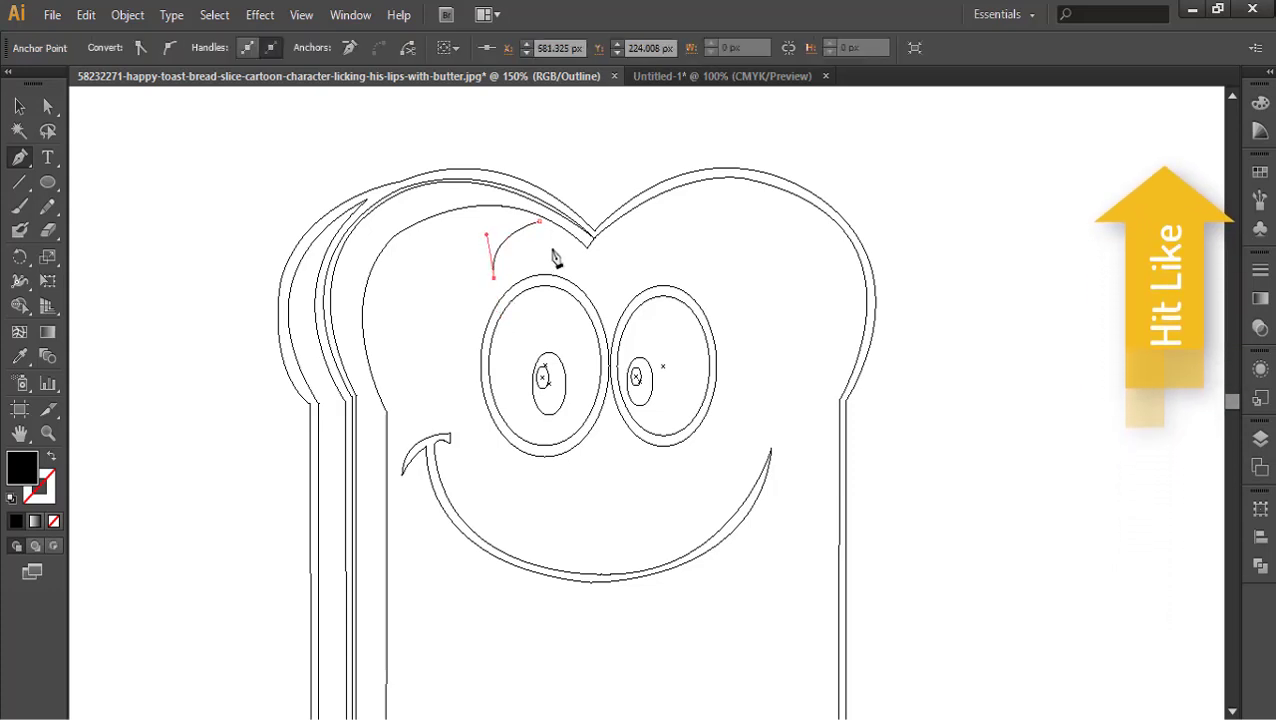
drag(552, 249, 565, 249)
click(552, 249)
click(540, 222)
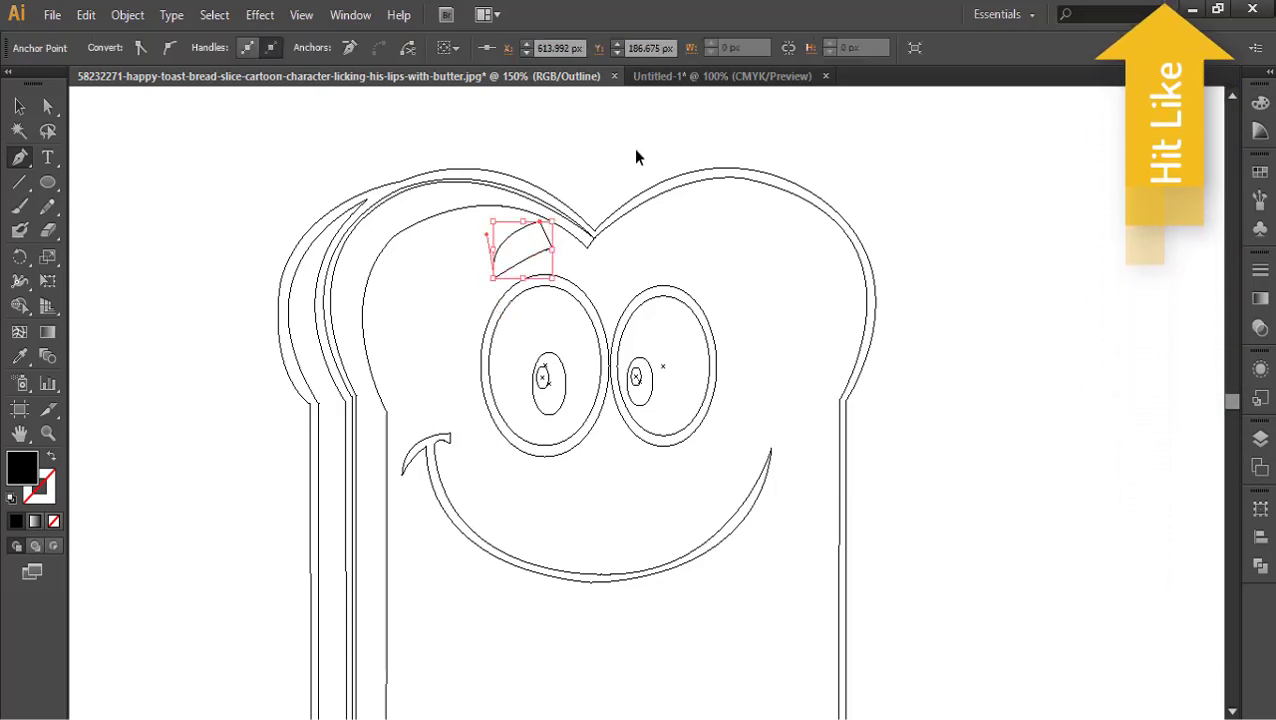
ctrl+click(636, 150)
Draw a matching closed eyebrow above the right eye, arching down to a pointed outer end, and deselect it
click(644, 232)
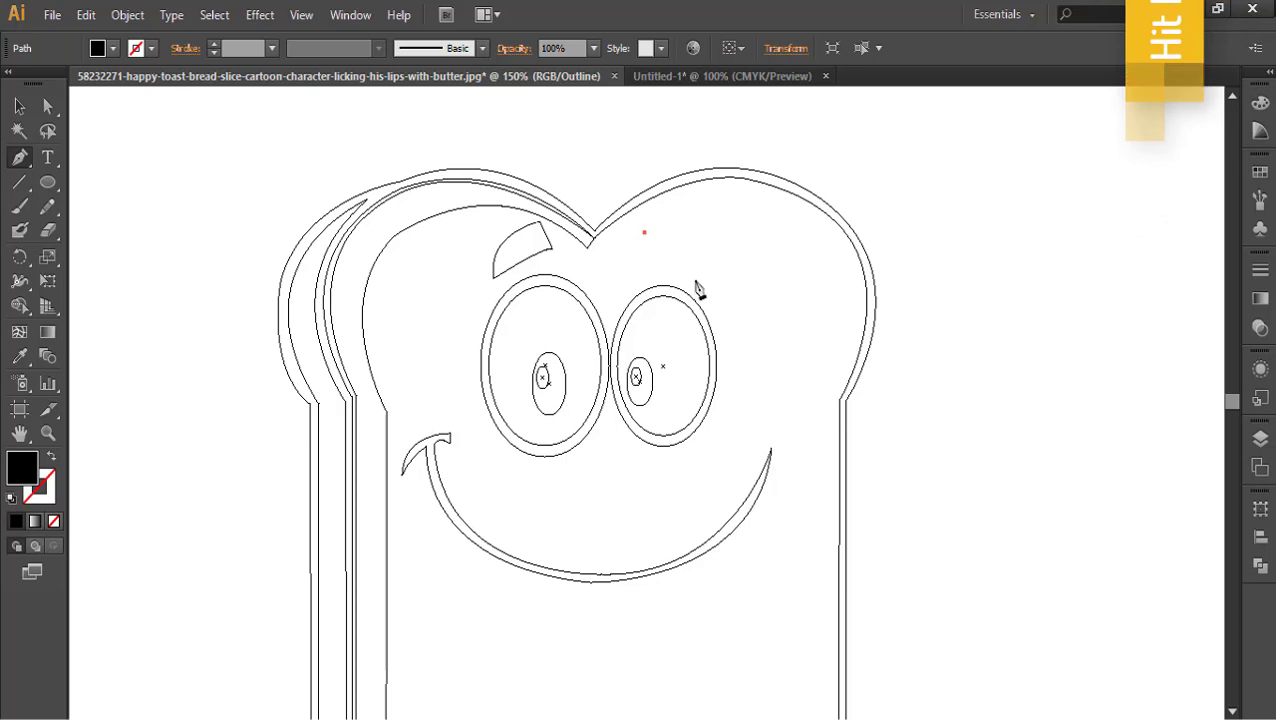
drag(691, 279, 697, 315)
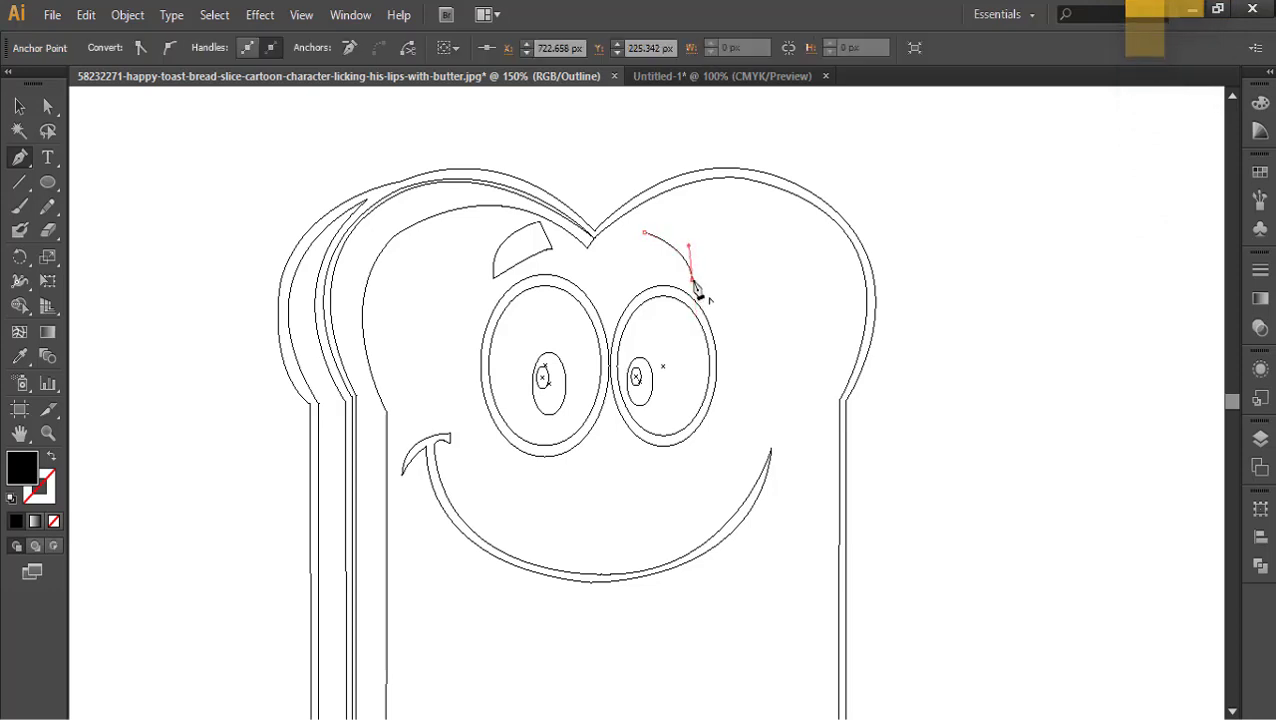
drag(636, 263, 610, 263)
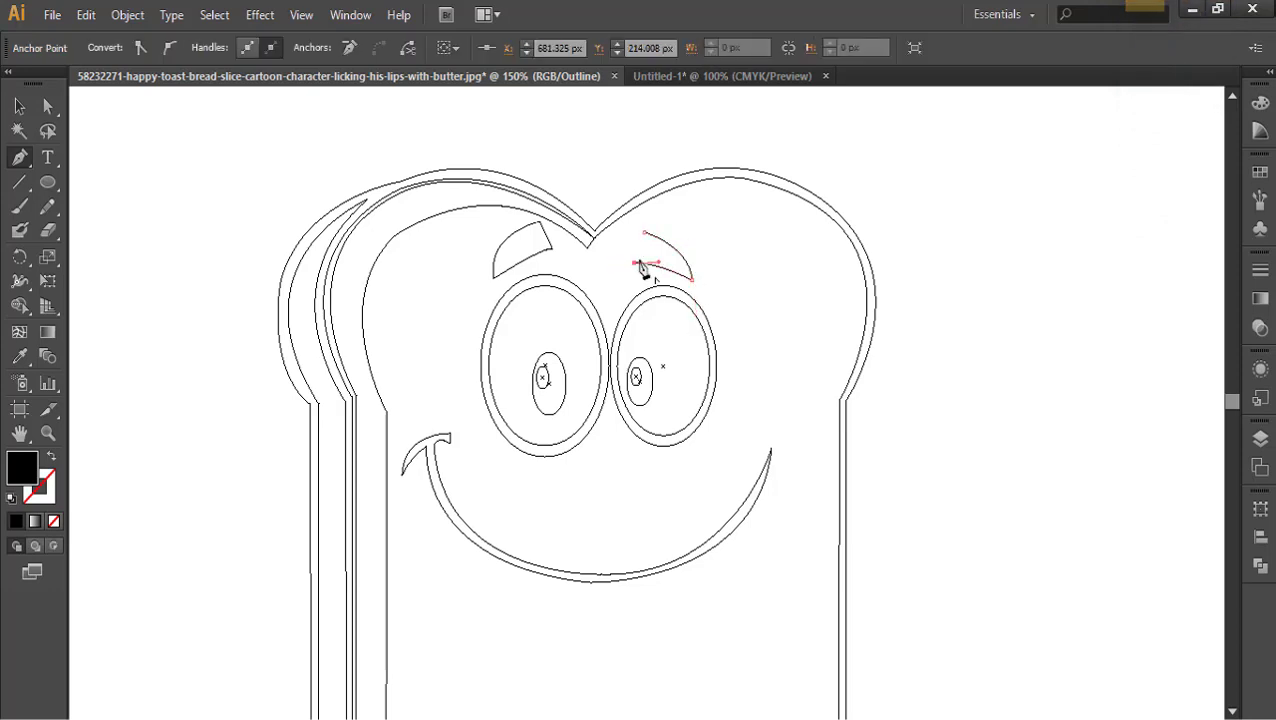
click(644, 232)
key(ctrl+shift+a)
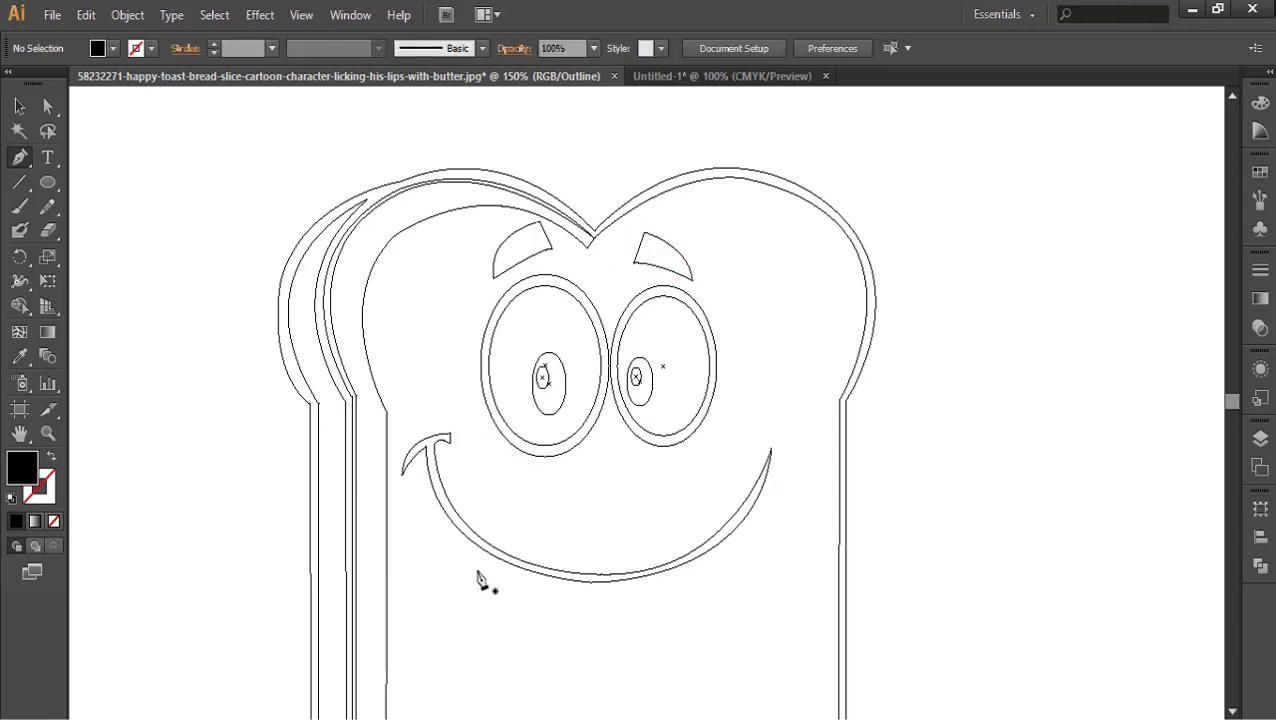
Start the tongue outline on the left part of the smile's upper edge, arching it up and over to a rounded side below the left eye
scroll(488, 610, down, 1)
drag(491, 622, 478, 612)
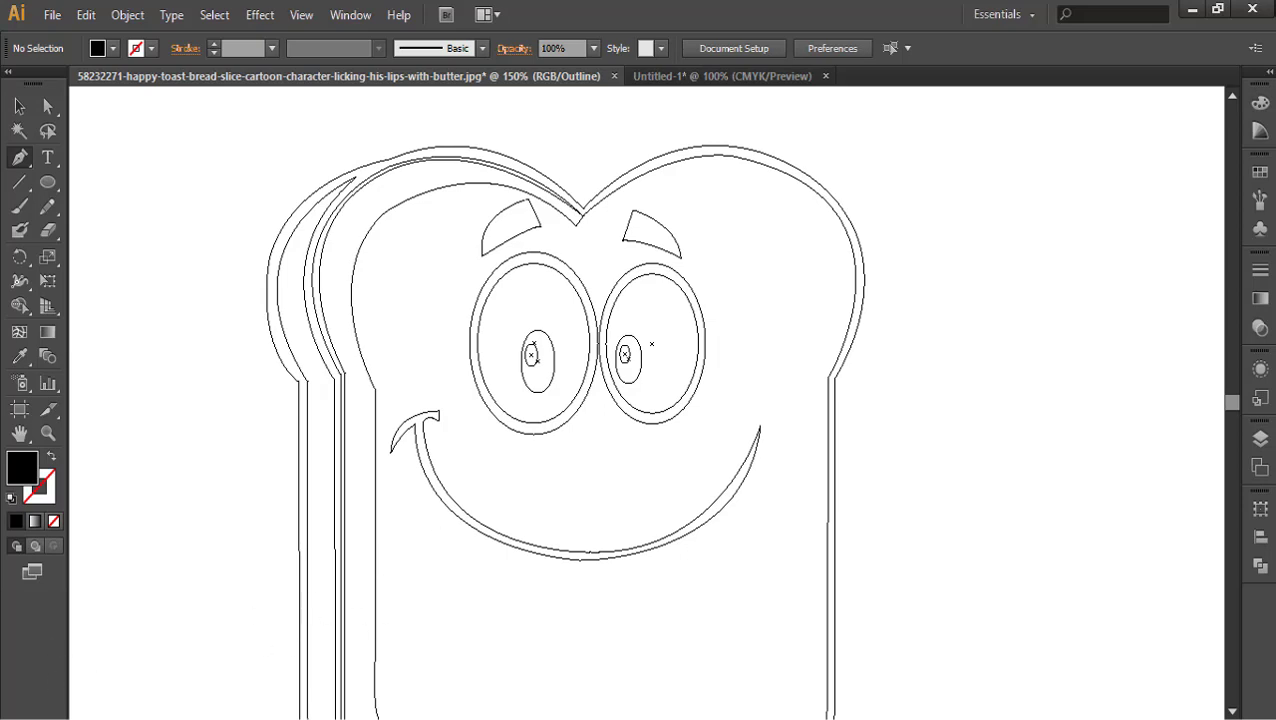
key(ctrl+equal)
key(ctrl+equal)
key(ctrl+equal)
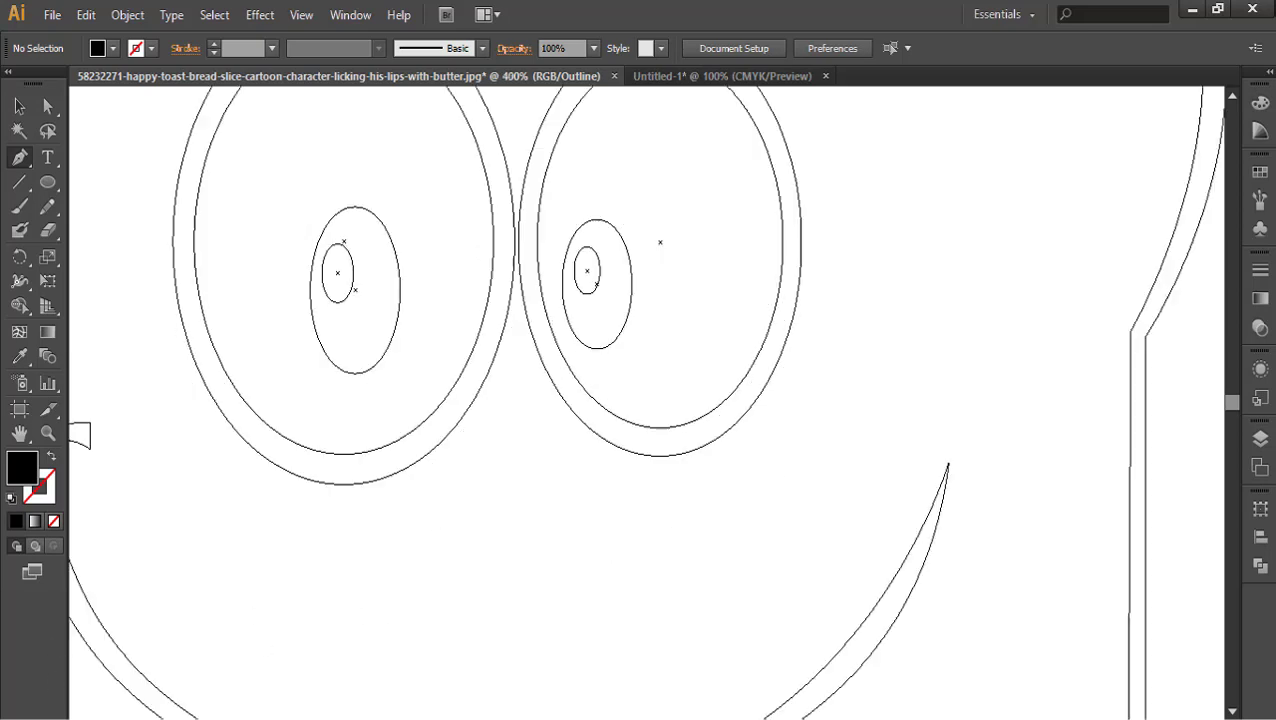
drag(273, 584, 564, 474)
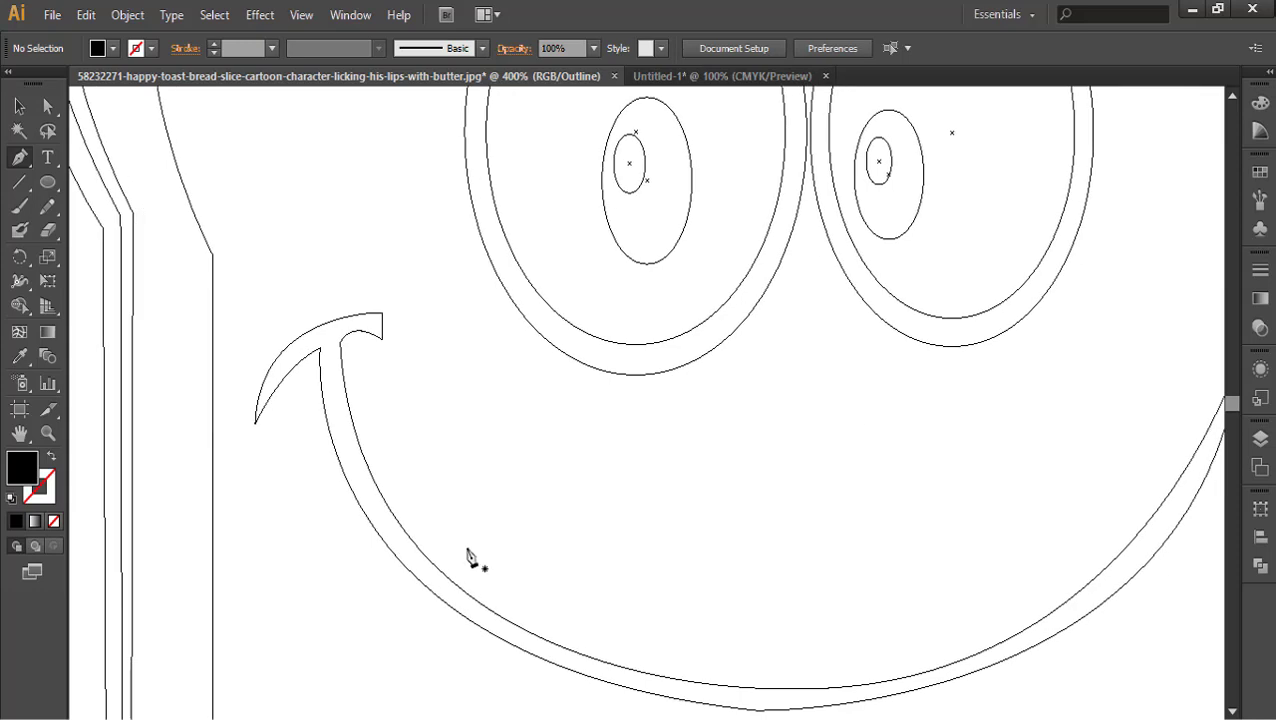
click(397, 518)
drag(527, 380, 630, 391)
click(524, 381)
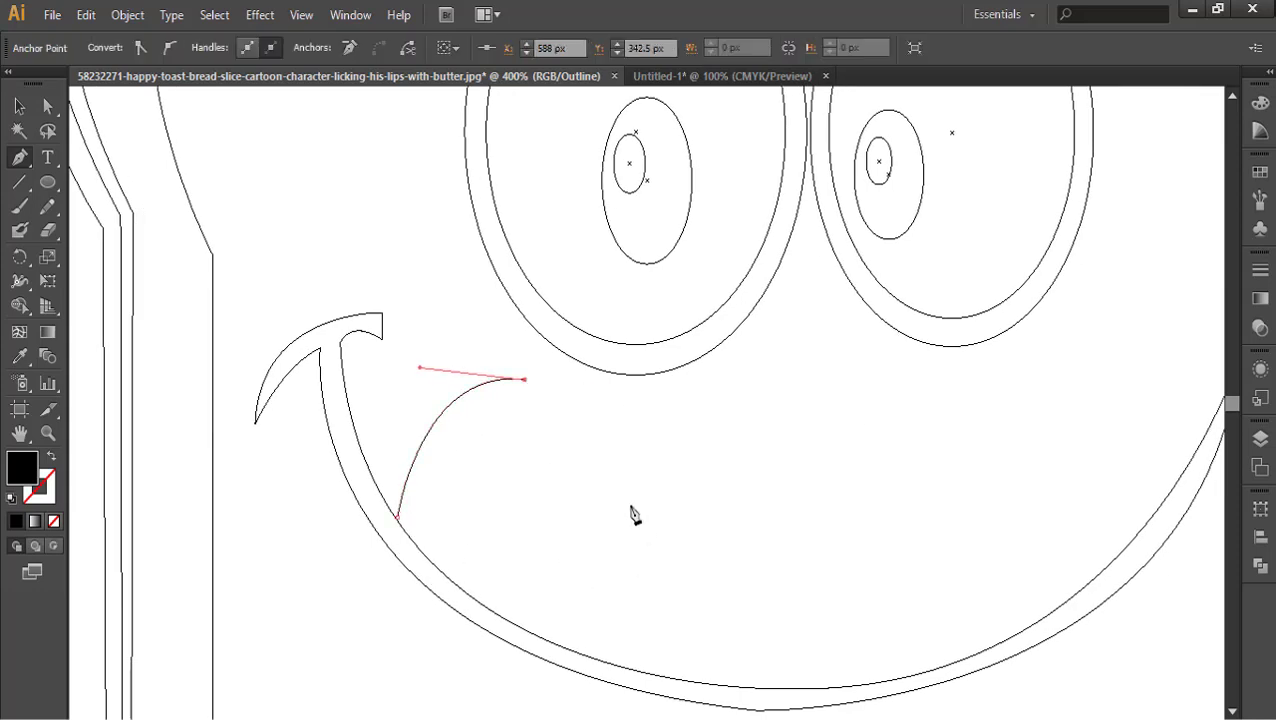
drag(630, 503, 612, 632)
click(630, 503)
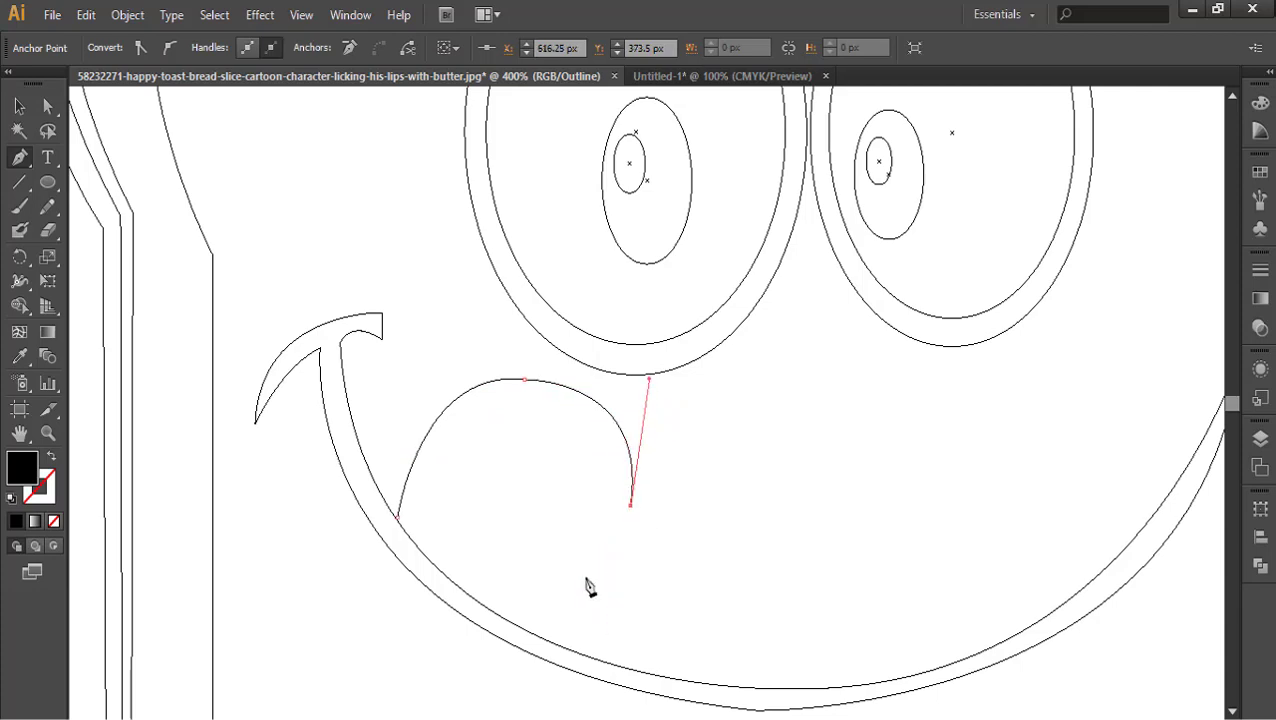
Bring the tongue outline back down to the smile, close it along the smile's edge at its starting point and deselect it
drag(520, 631, 522, 658)
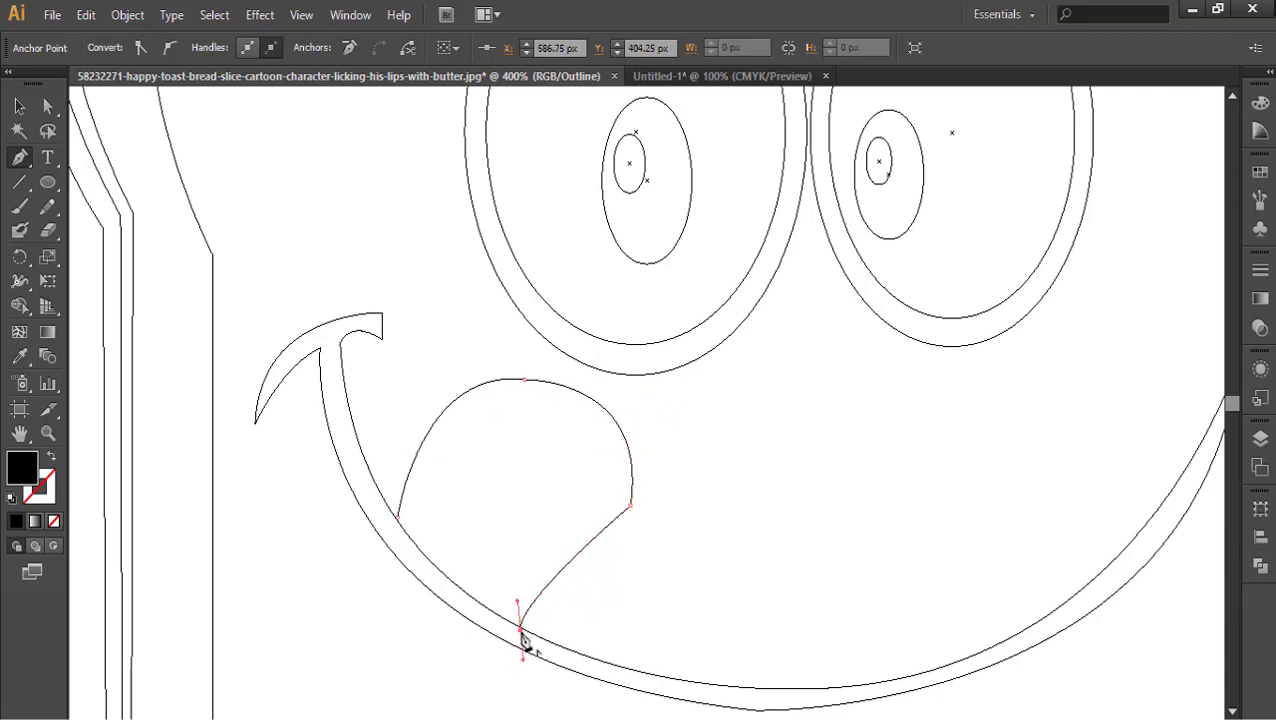
click(516, 628)
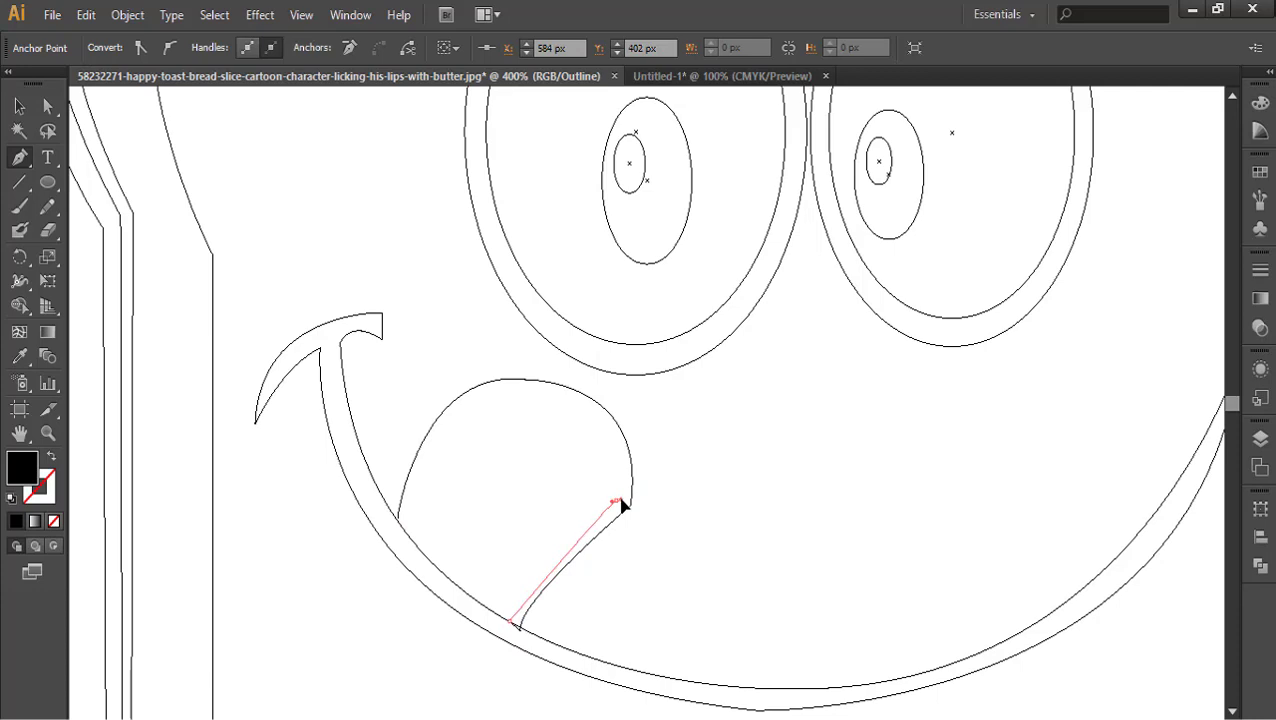
click(621, 505)
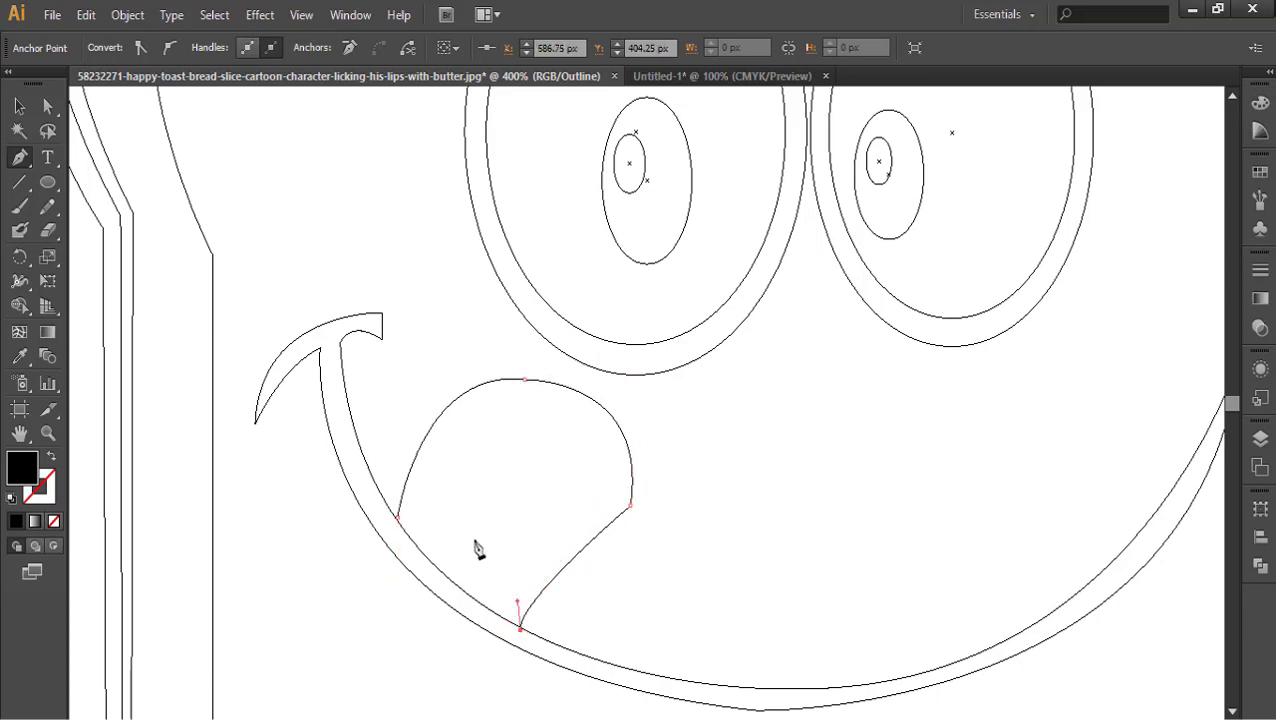
drag(398, 518, 376, 470)
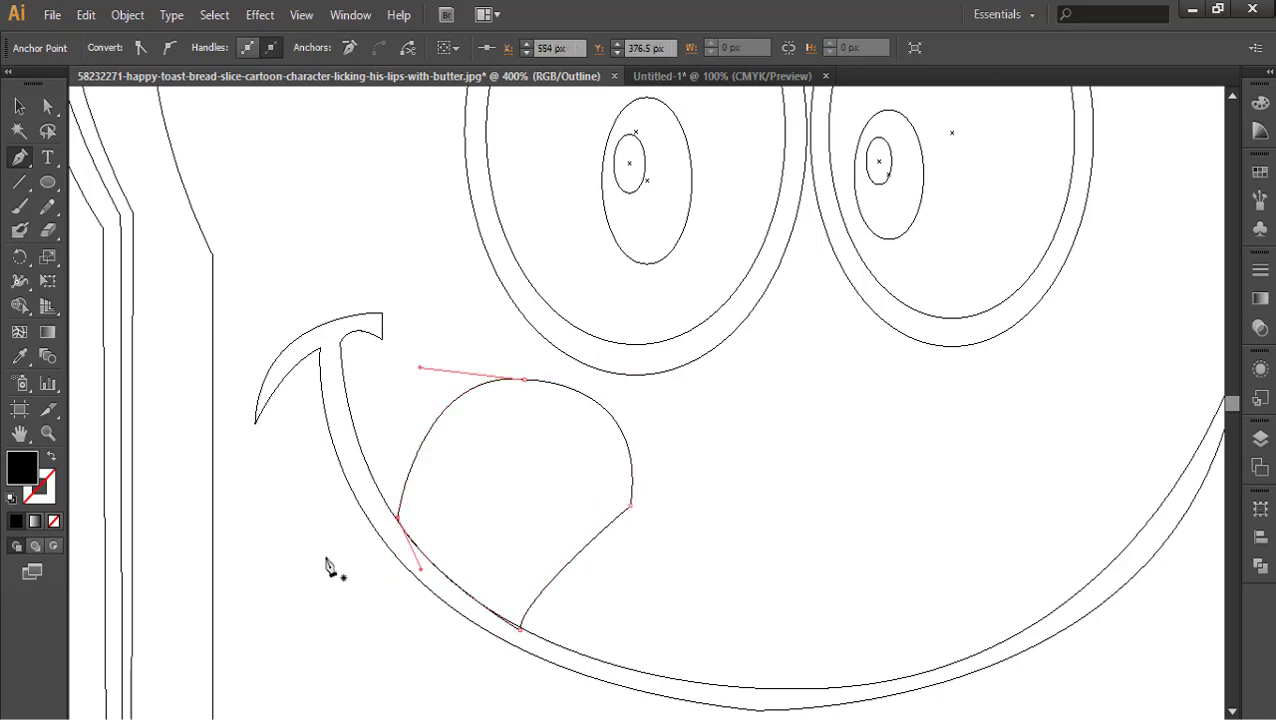
ctrl+click(319, 556)
Trace an inner tongue contour just inside the outer one, from the smile's edge around the rounded tip and back down to the smile
click(406, 529)
drag(495, 389, 572, 373)
click(497, 389)
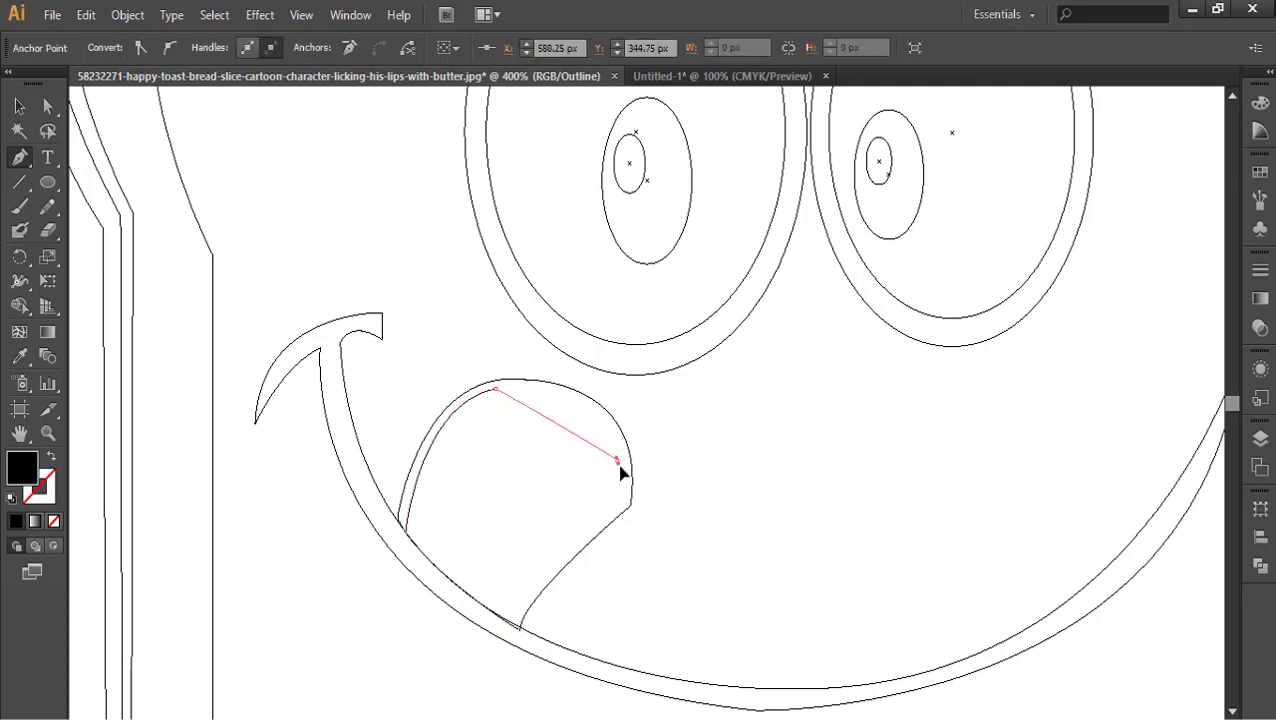
drag(617, 461, 648, 566)
click(617, 462)
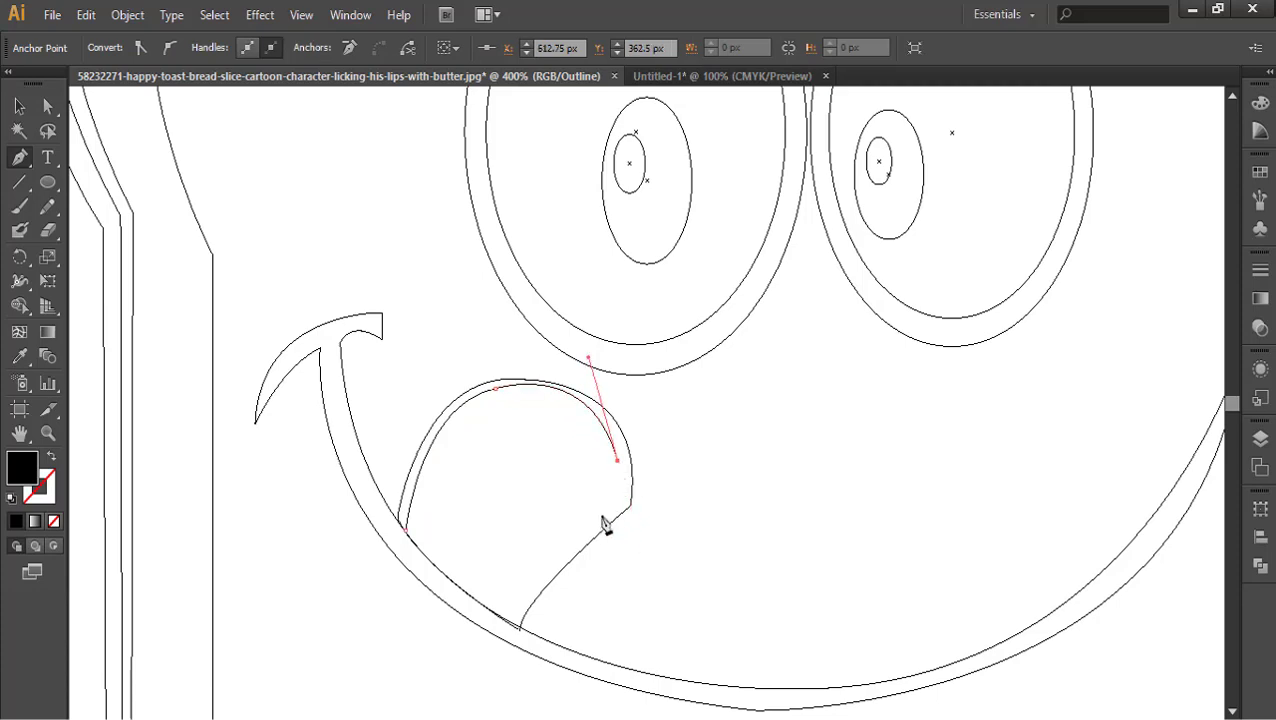
drag(601, 517, 571, 528)
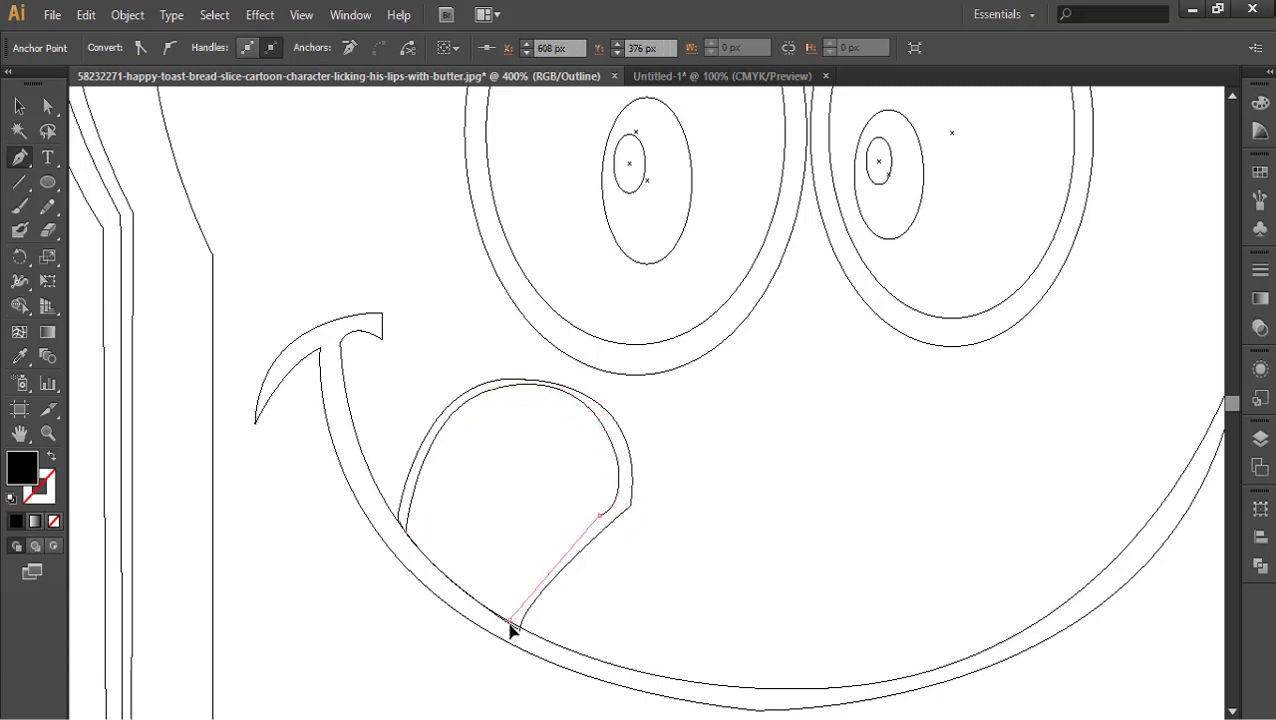
drag(510, 624, 513, 638)
Add a thin pointed crease rising from the smile into the tongue, close the inner contour at its starting point and deselect it
drag(406, 530, 386, 484)
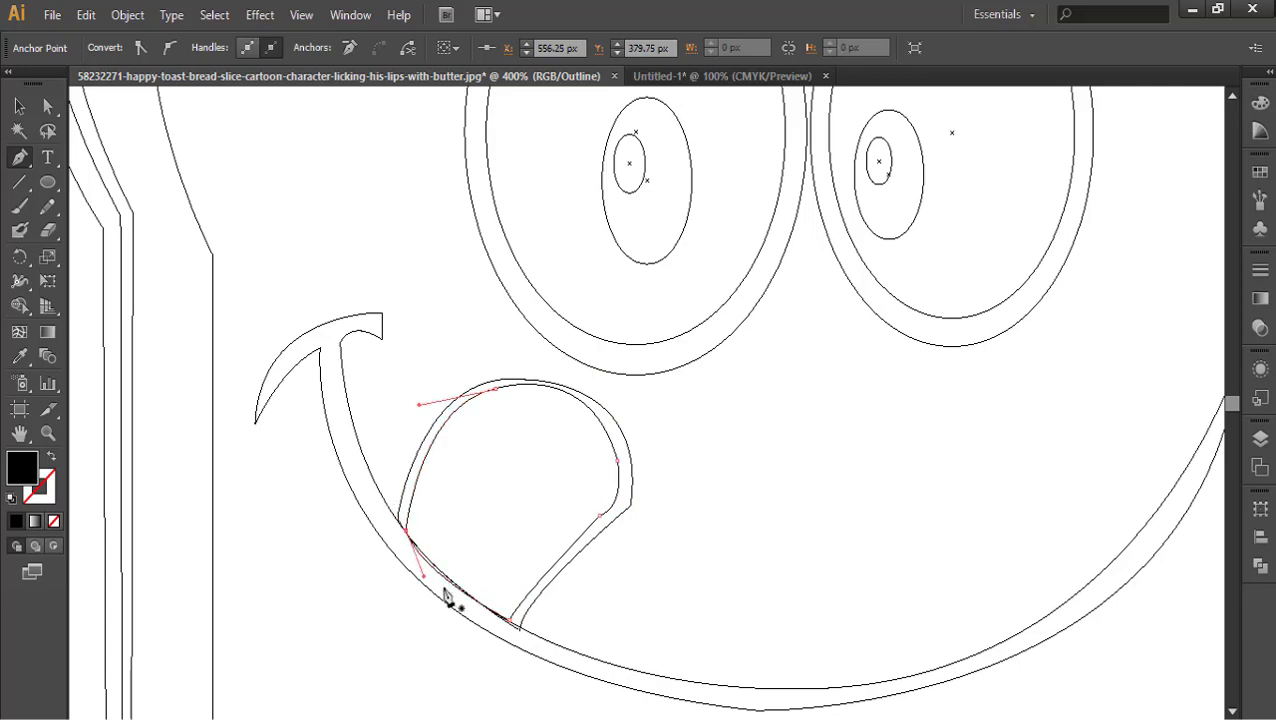
key(ctrl+z)
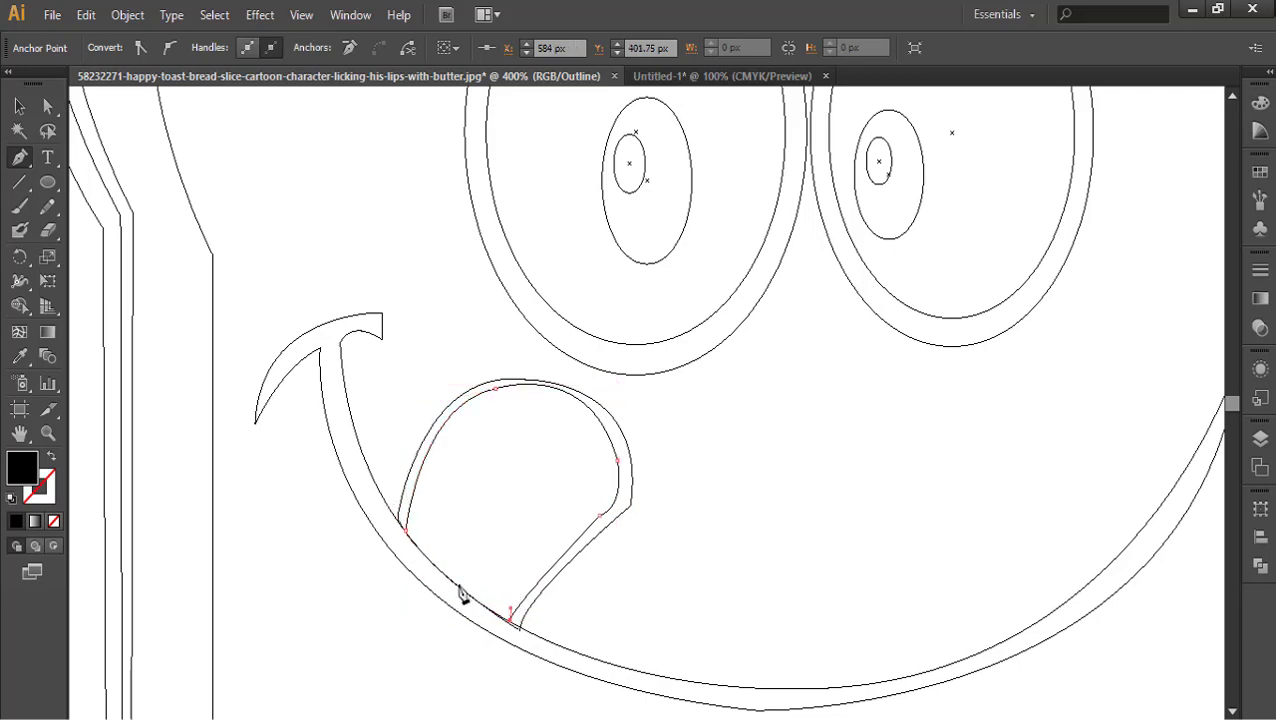
drag(459, 578, 464, 597)
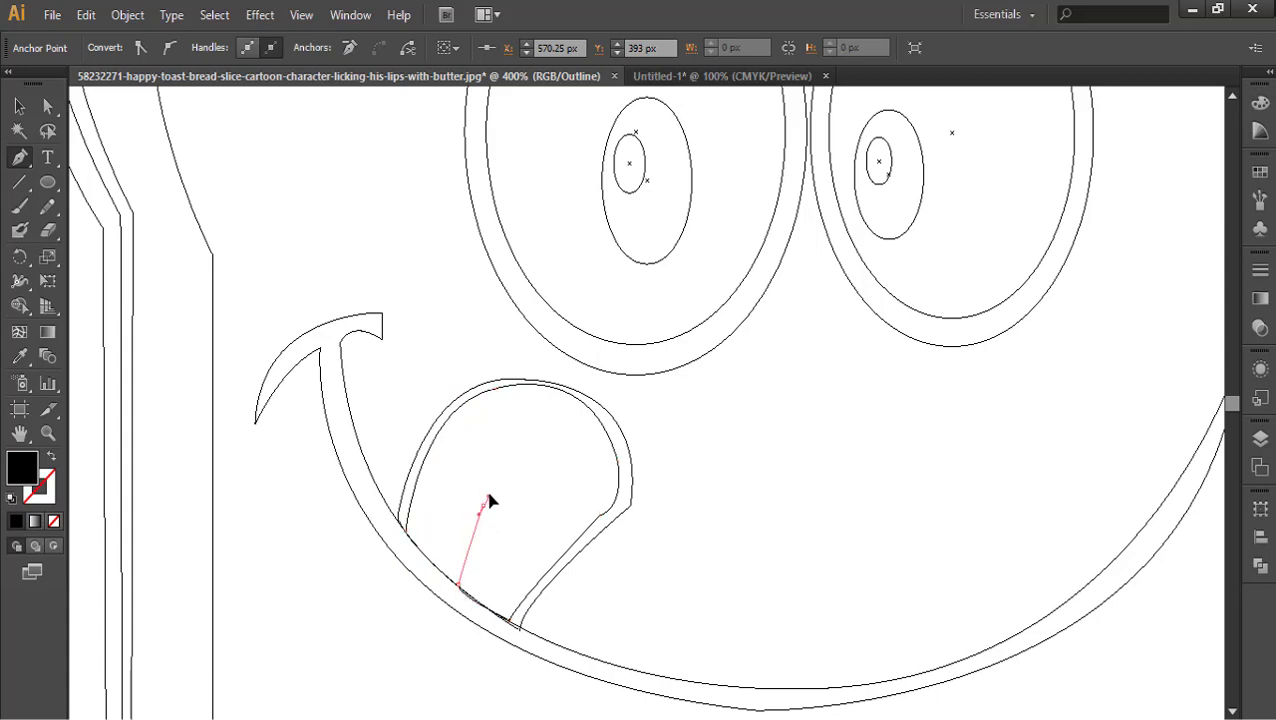
drag(463, 531, 484, 505)
drag(451, 579, 446, 612)
click(451, 580)
click(408, 531)
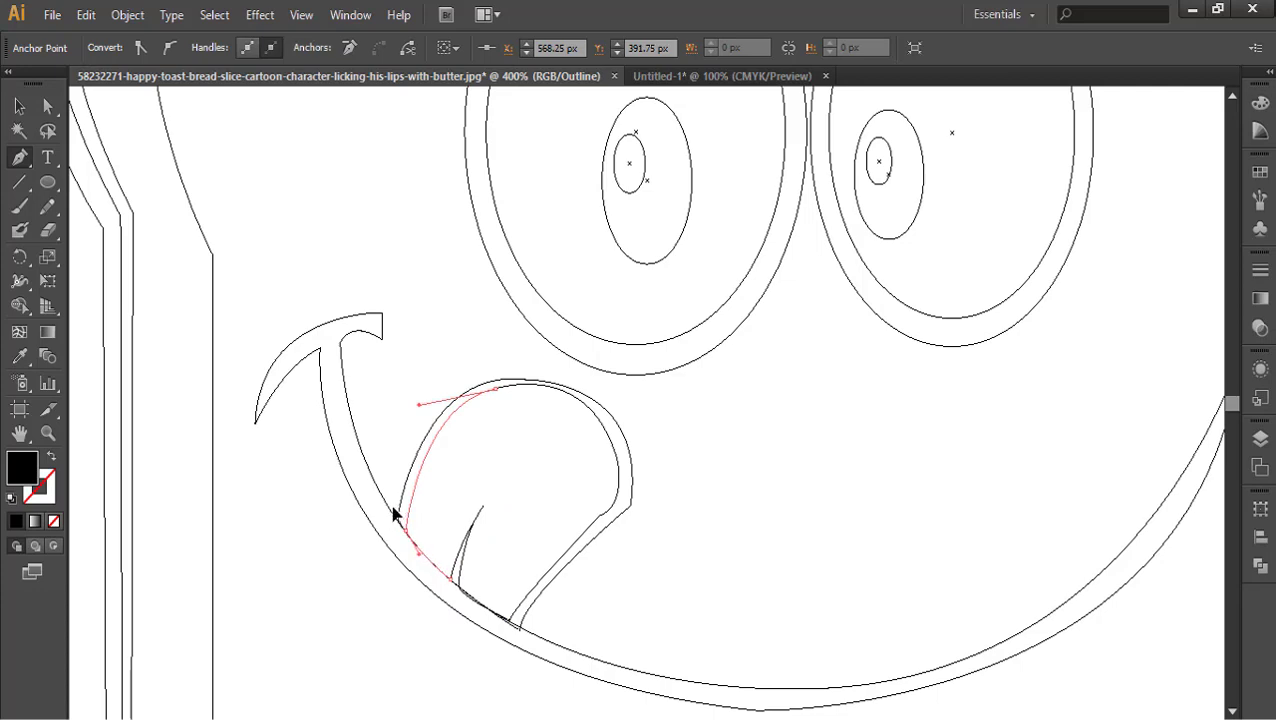
ctrl+click(316, 545)
Start a scalloped butter outline just below the tongue, curving lobes down its left side and along its bottom near the slice's lower edge
drag(858, 543, 757, 537)
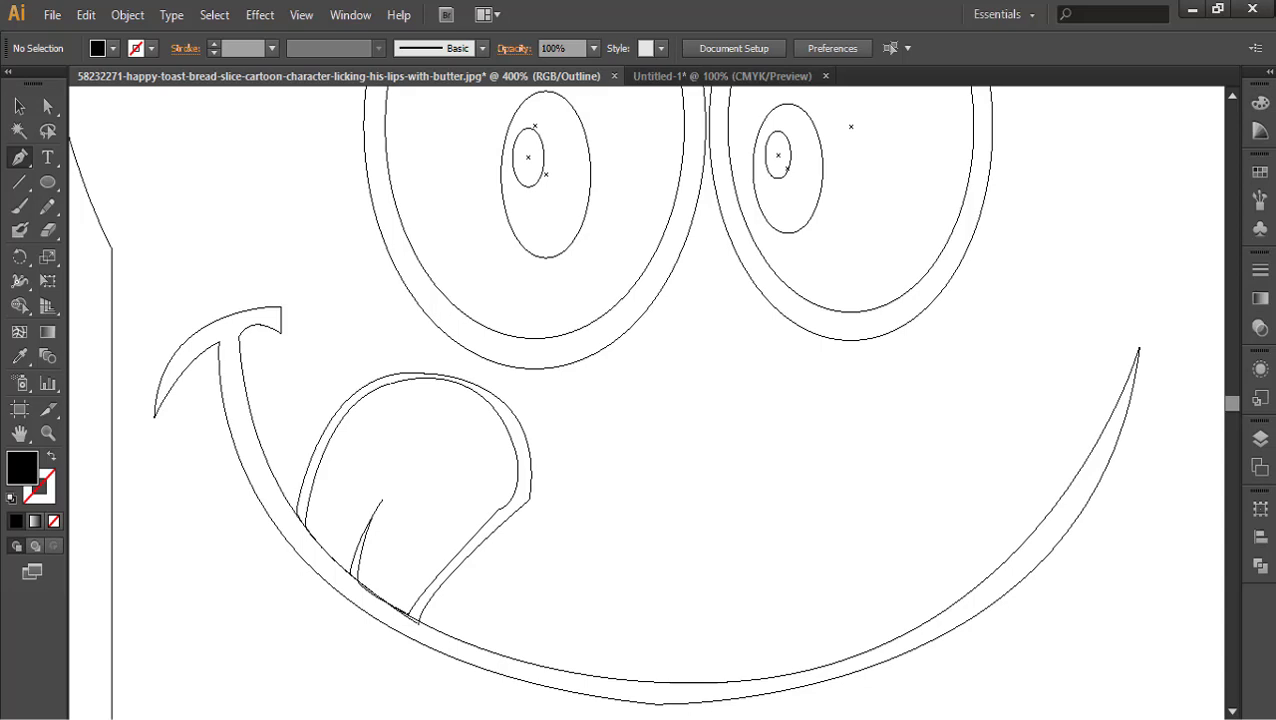
key(ctrl+minus)
key(ctrl+minus)
key(ctrl+minus)
drag(662, 562, 635, 556)
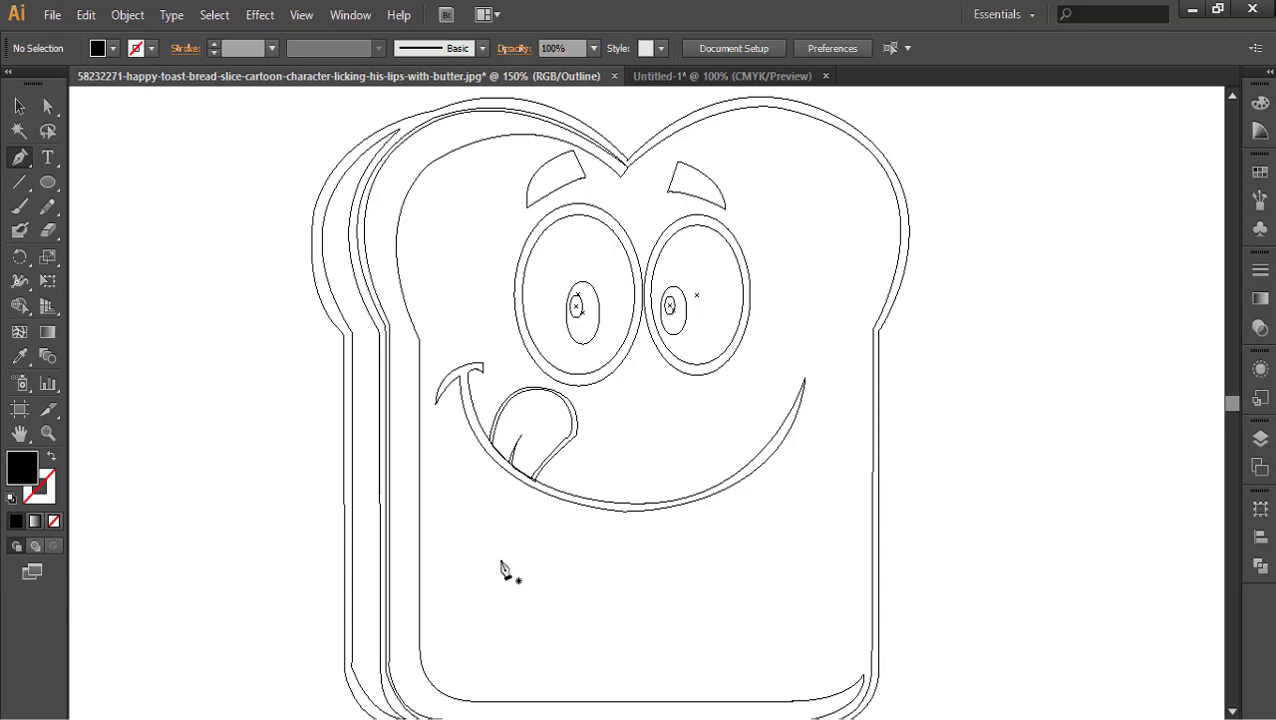
click(535, 500)
drag(530, 578, 607, 632)
click(530, 580)
click(561, 637)
drag(665, 676, 628, 472)
click(665, 675)
Continue the butter outline with lobes up the right side and over the smile, close it at its starting point and deselect it
click(736, 618)
click(738, 537)
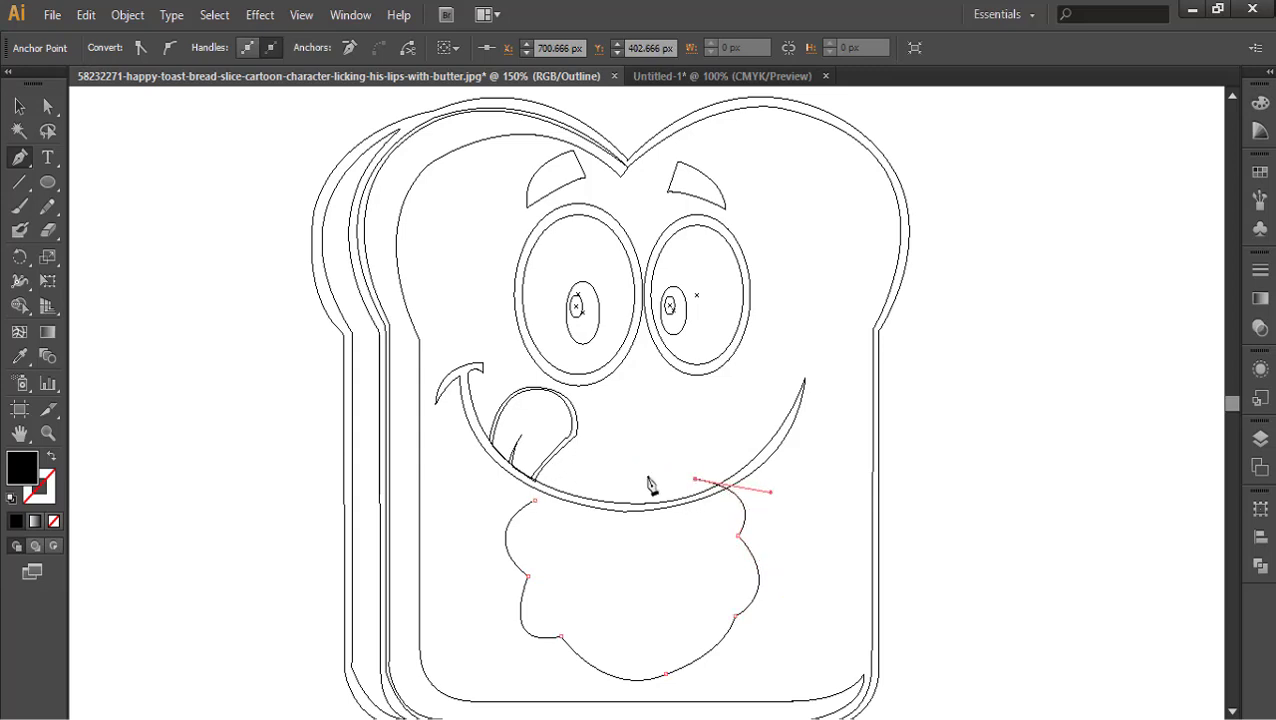
drag(536, 526, 499, 589)
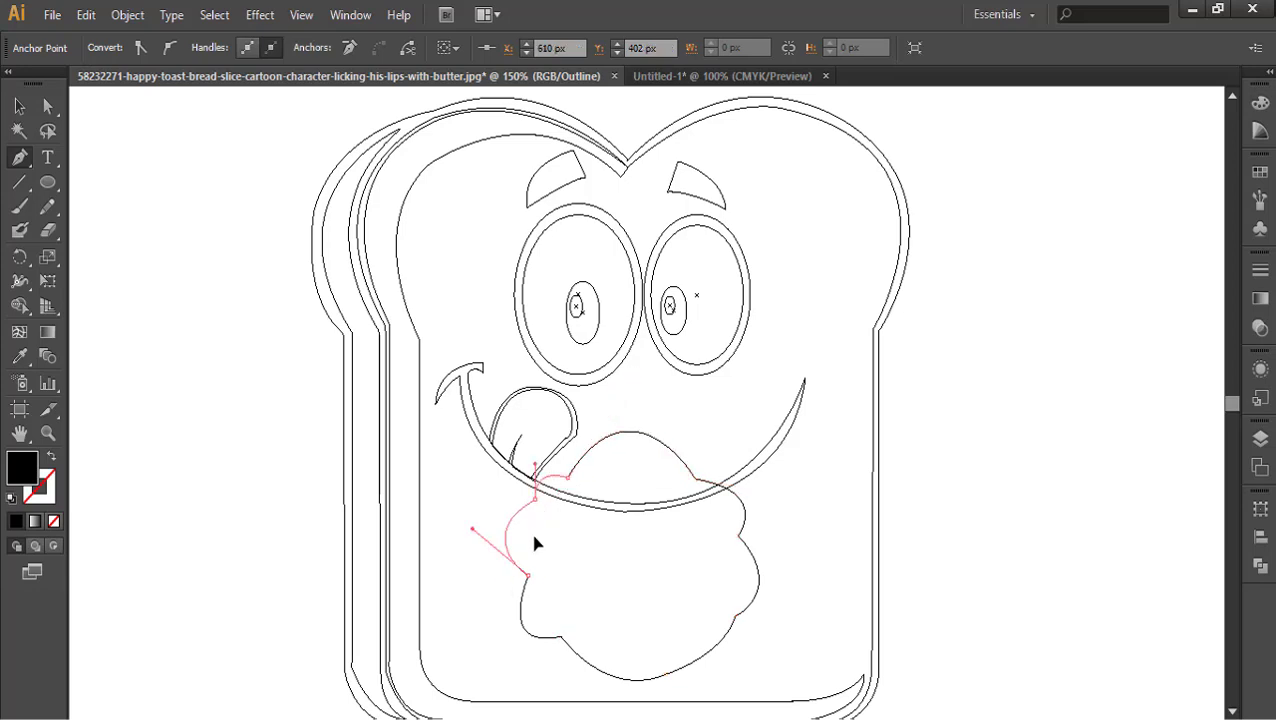
ctrl+click(444, 498)
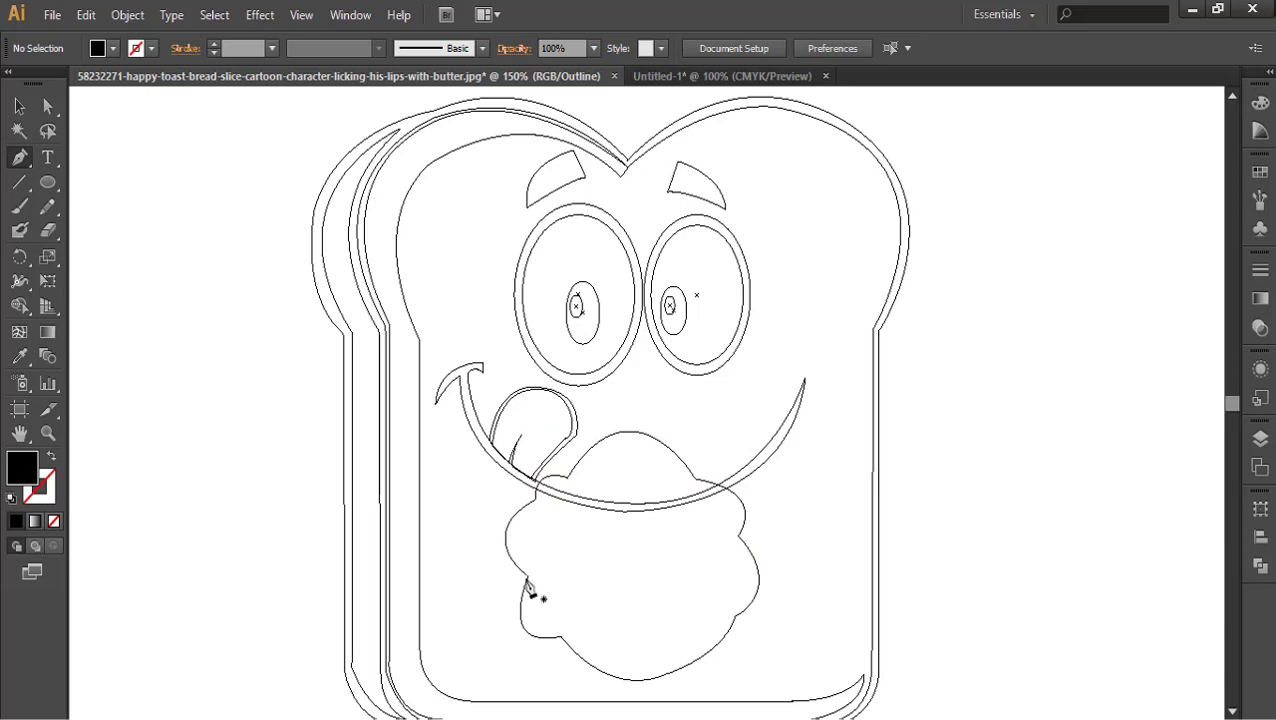
Select the butter outline, open Offset Path for it and preview a 10 px offset with Miter joins
ctrl+click(530, 582)
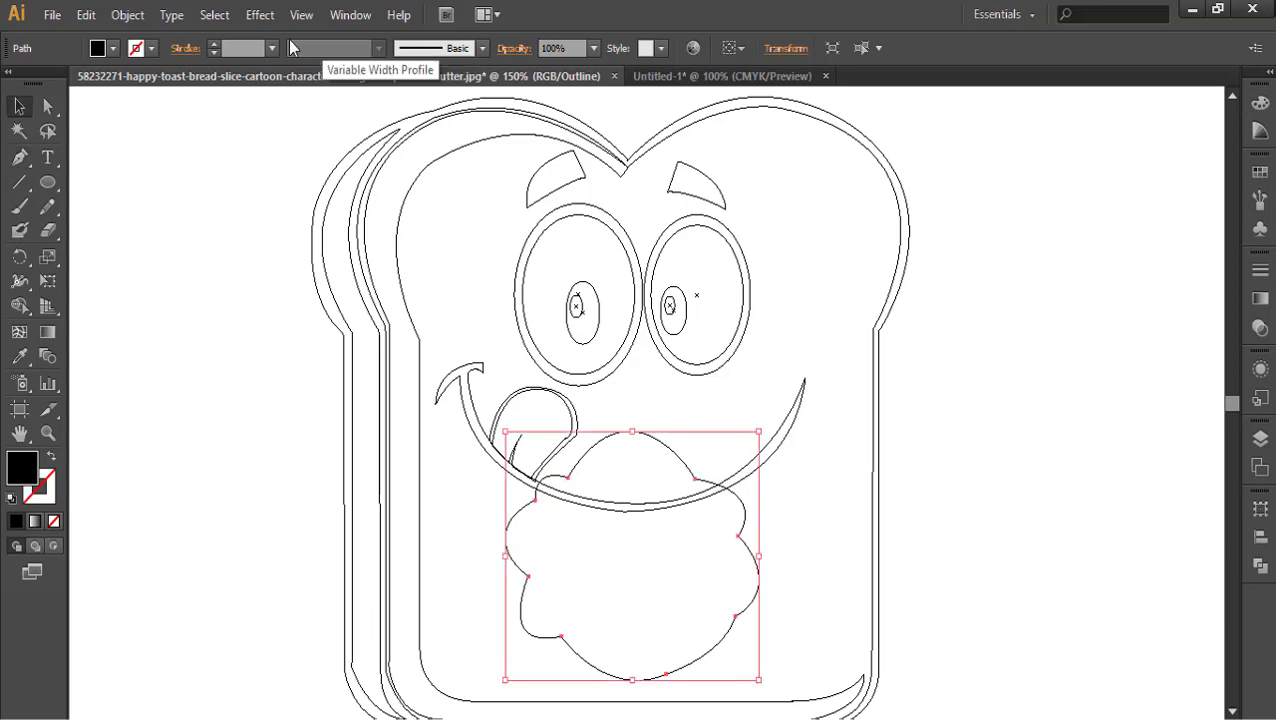
click(124, 16)
mouse_move(160, 432)
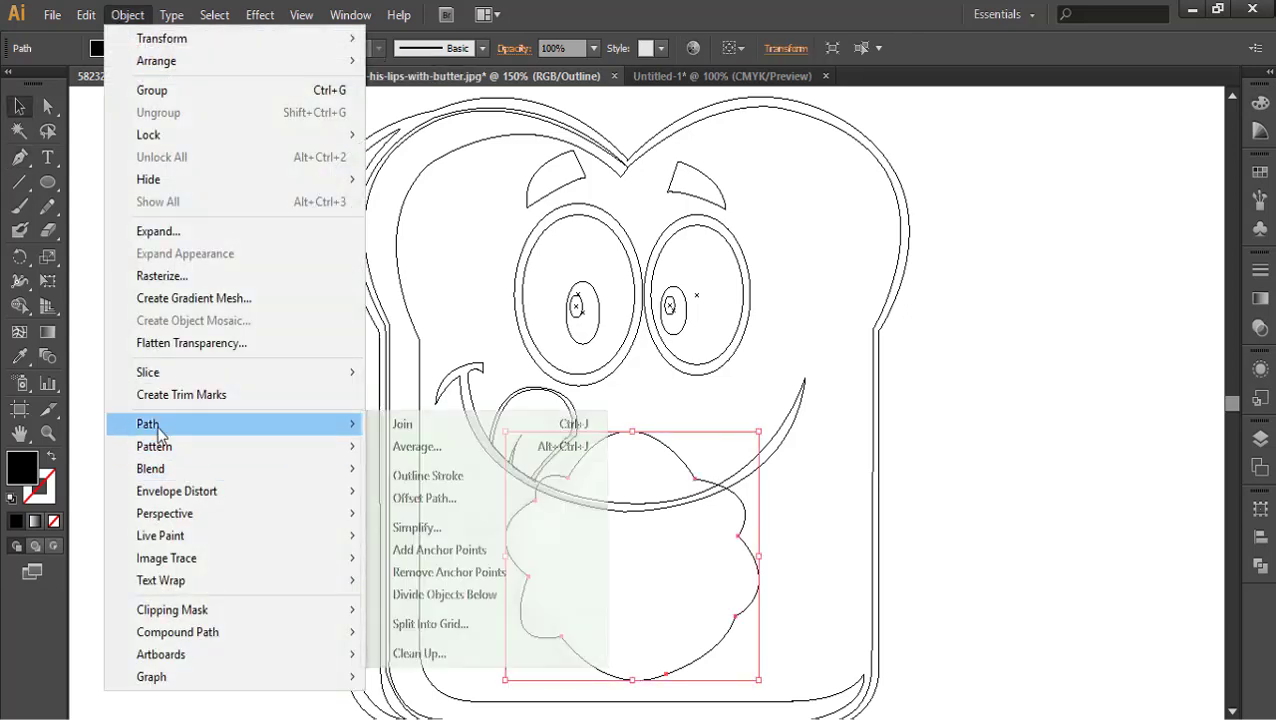
click(429, 502)
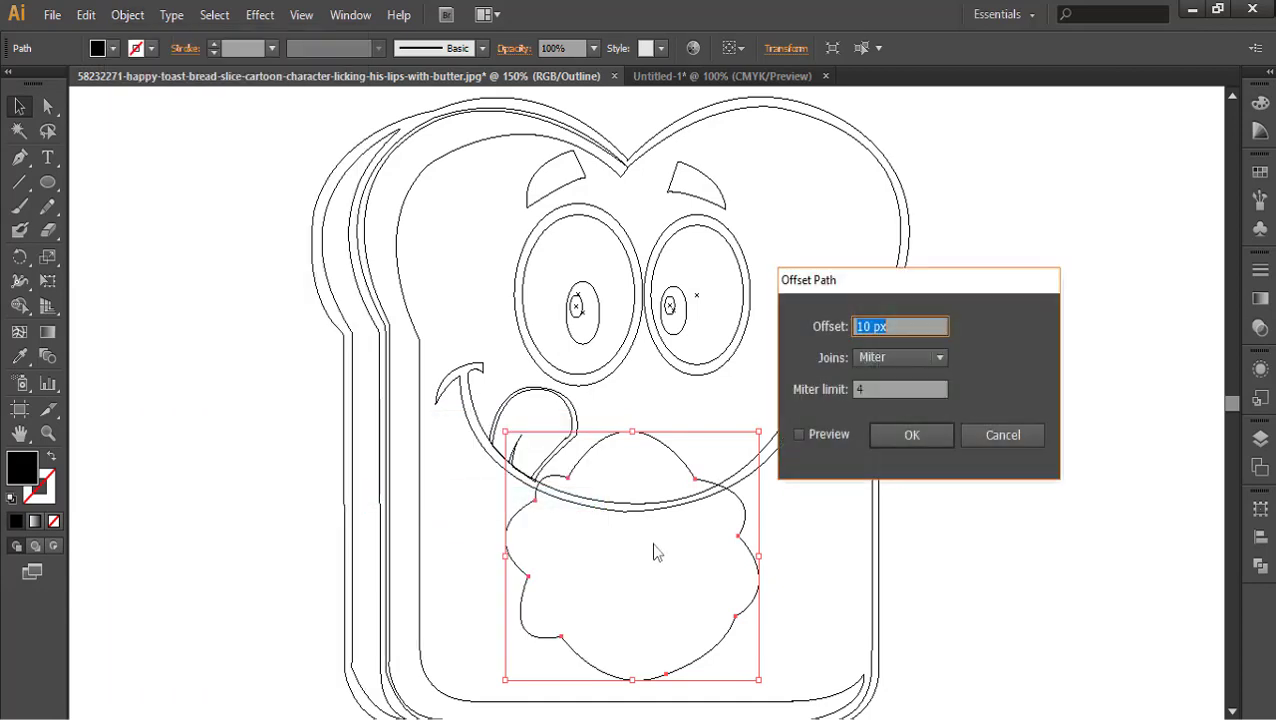
click(826, 437)
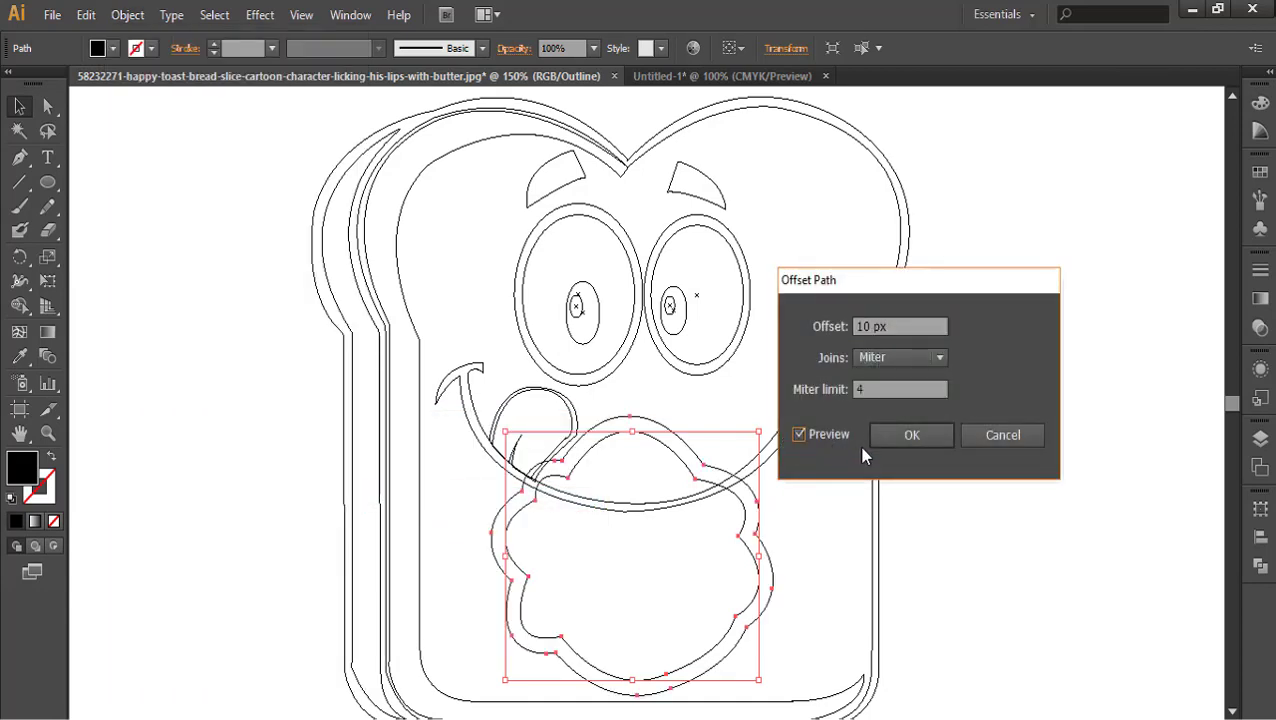
Set the butter outline's offset to 5 px with a miter limit of 1 and preview the result
click(835, 427)
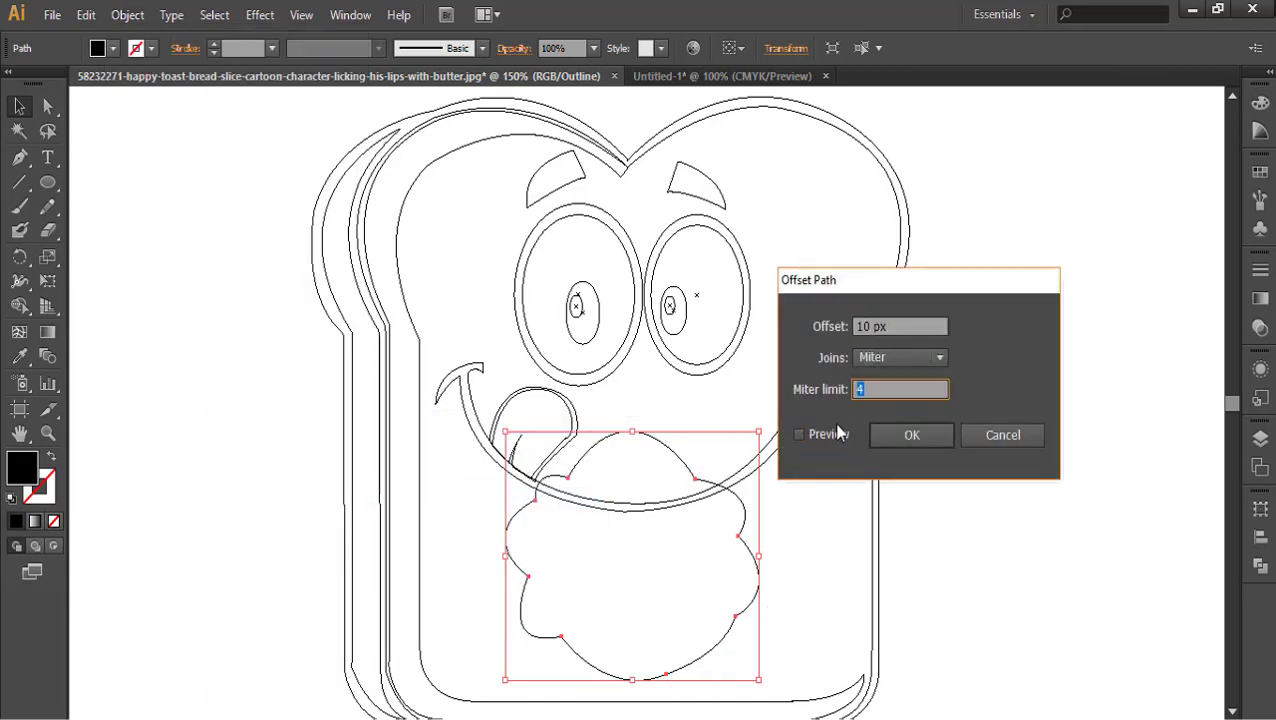
text(2)
click(812, 432)
click(812, 432)
click(802, 435)
click(802, 435)
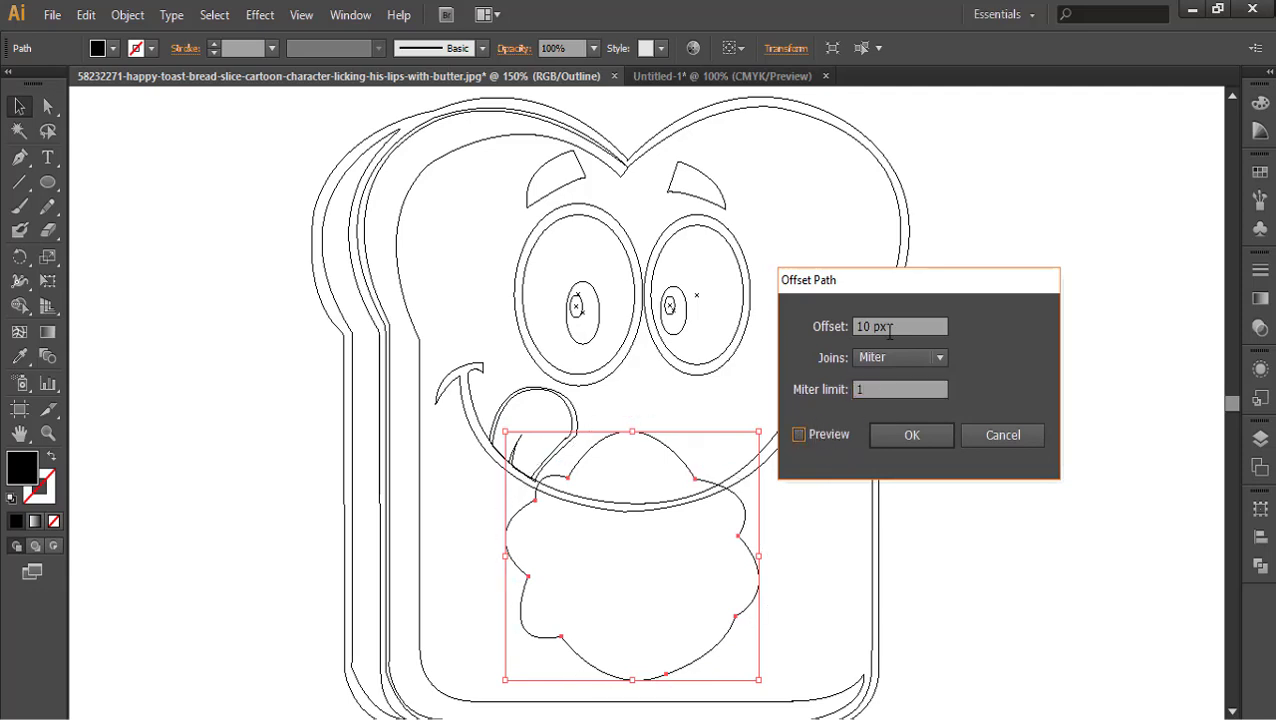
click(799, 435)
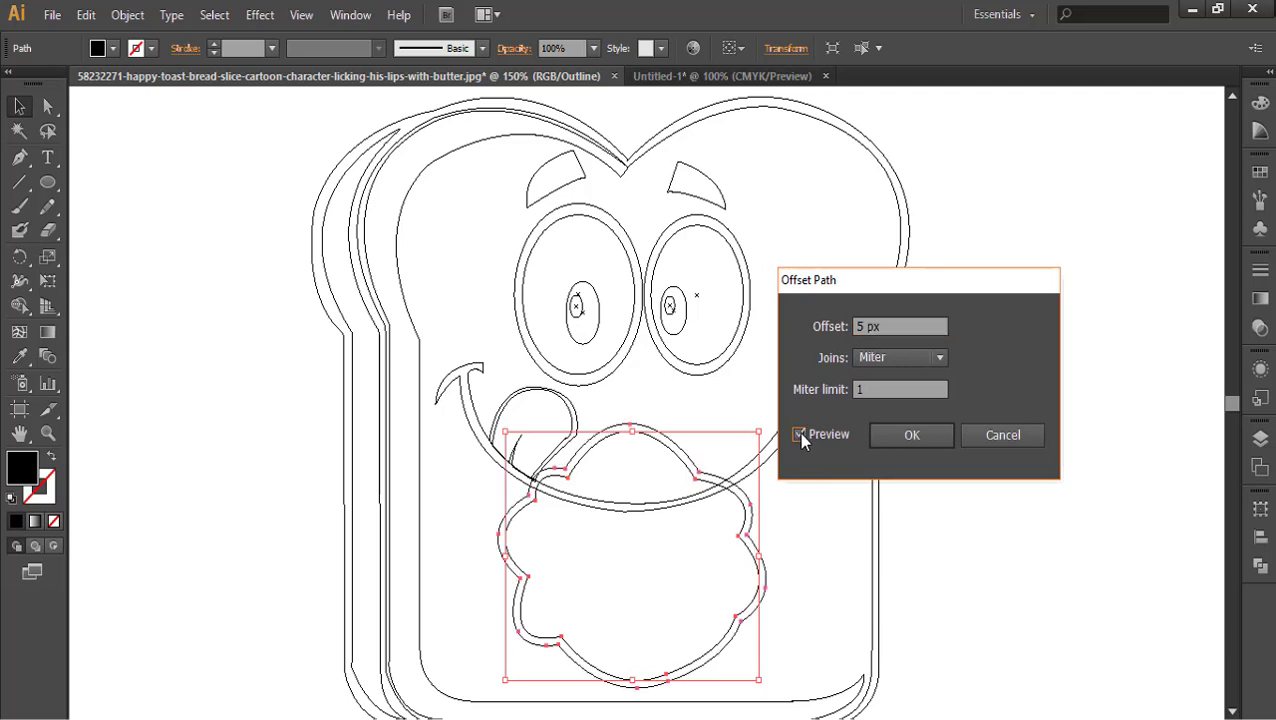
Change the offset joins to Round, apply the 5 px offset to the butter outline and leave everything deselected
click(891, 352)
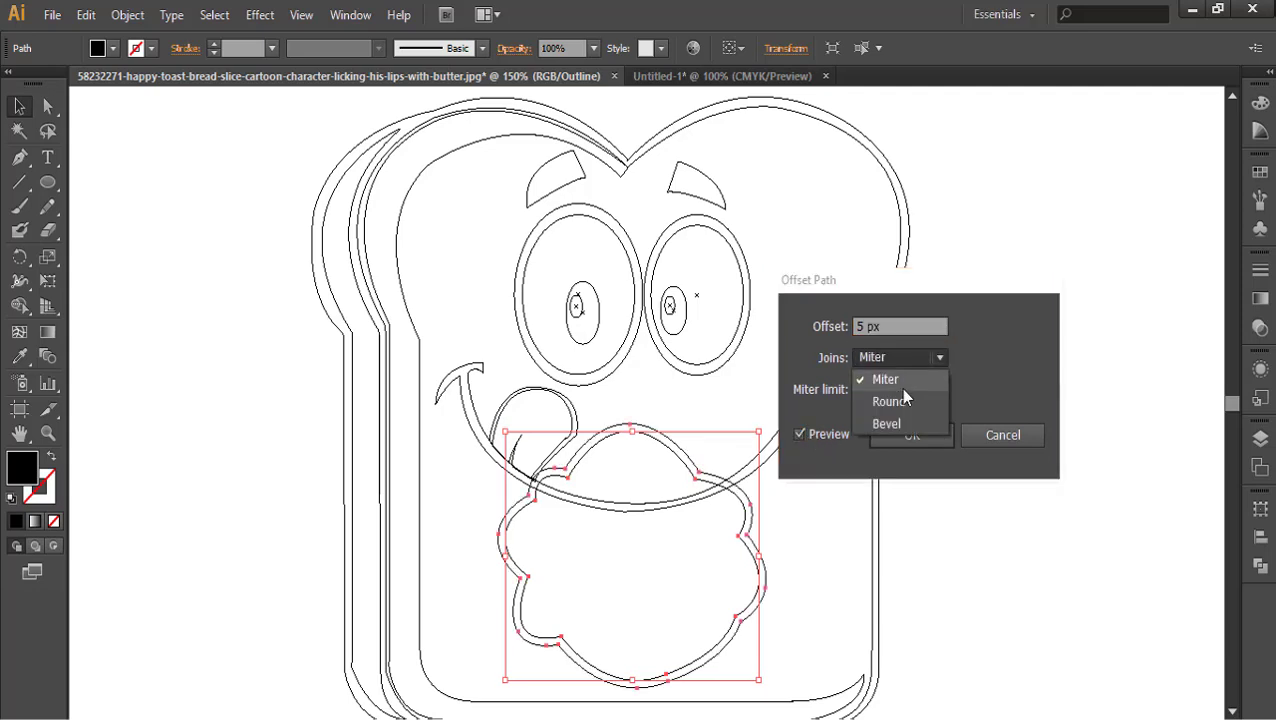
click(906, 395)
click(800, 435)
click(800, 435)
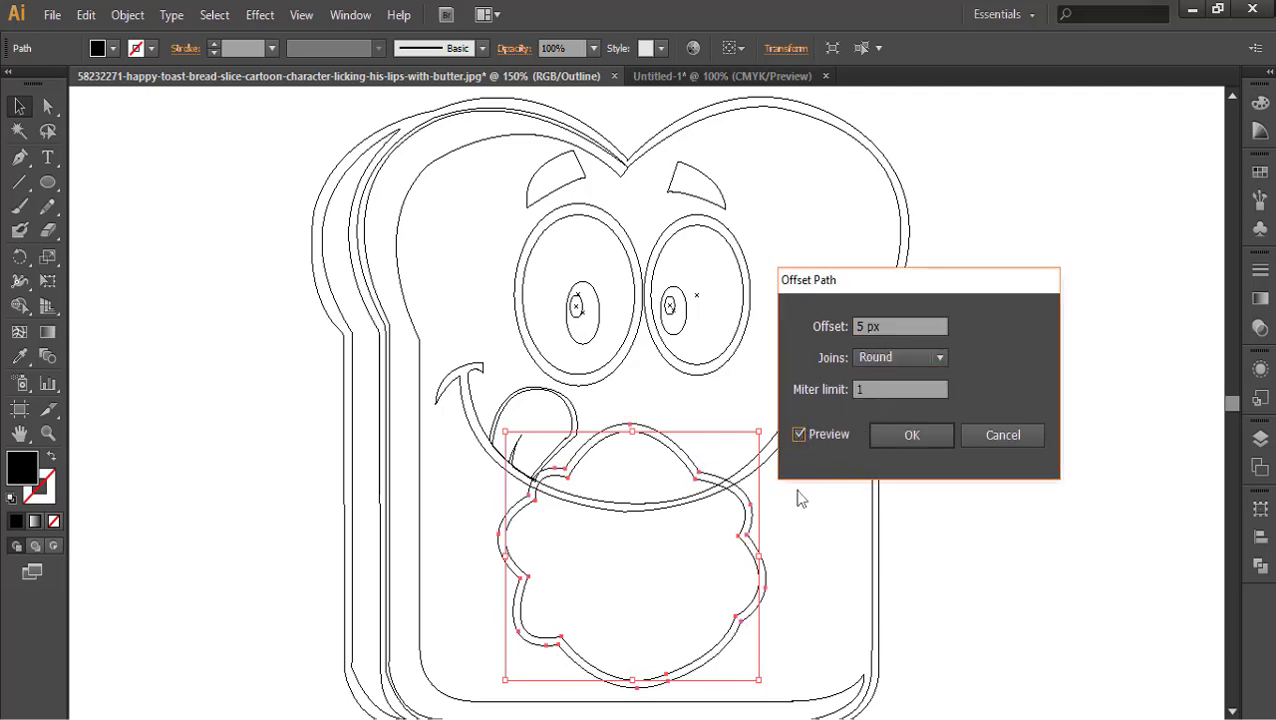
click(882, 360)
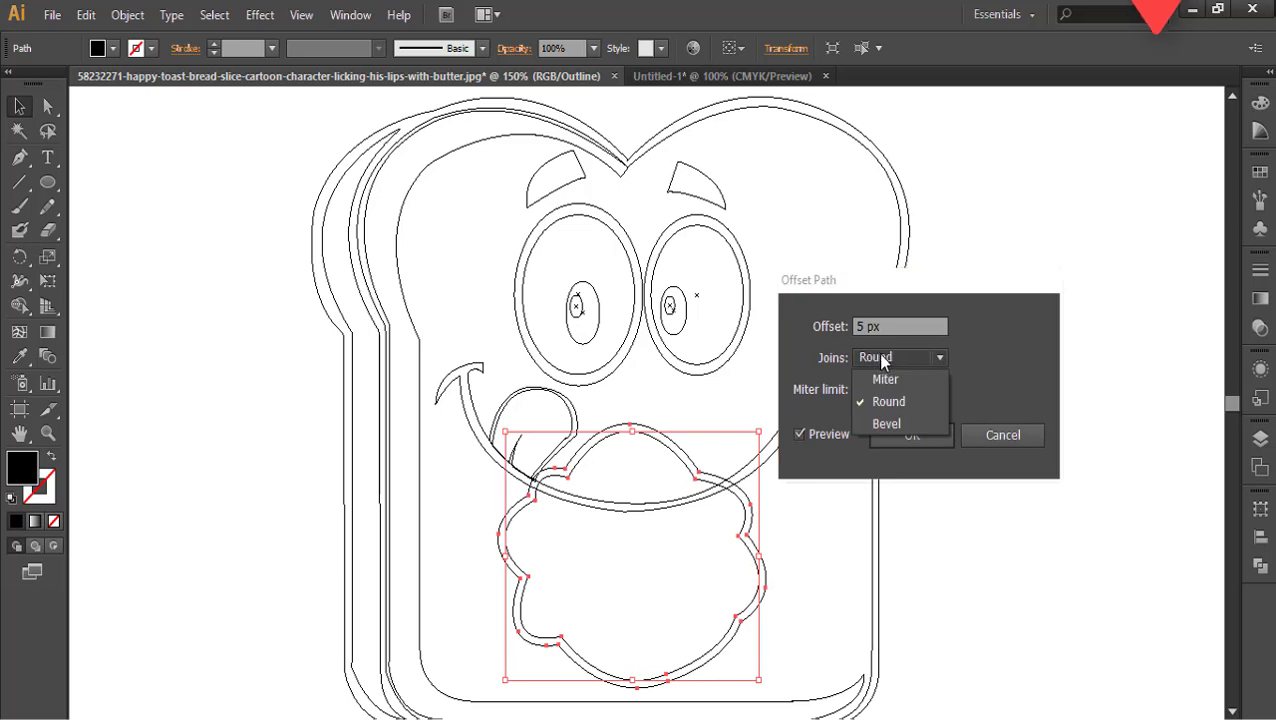
click(888, 401)
click(905, 436)
click(830, 513)
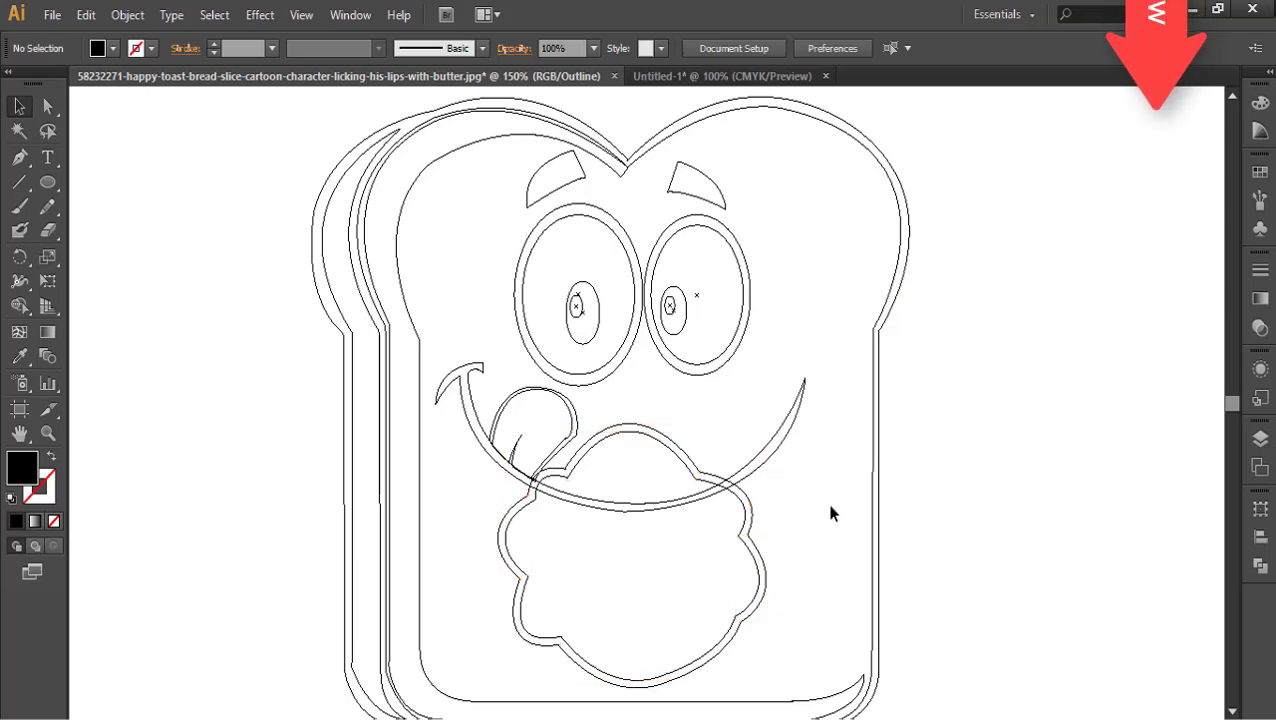
click(510, 562)
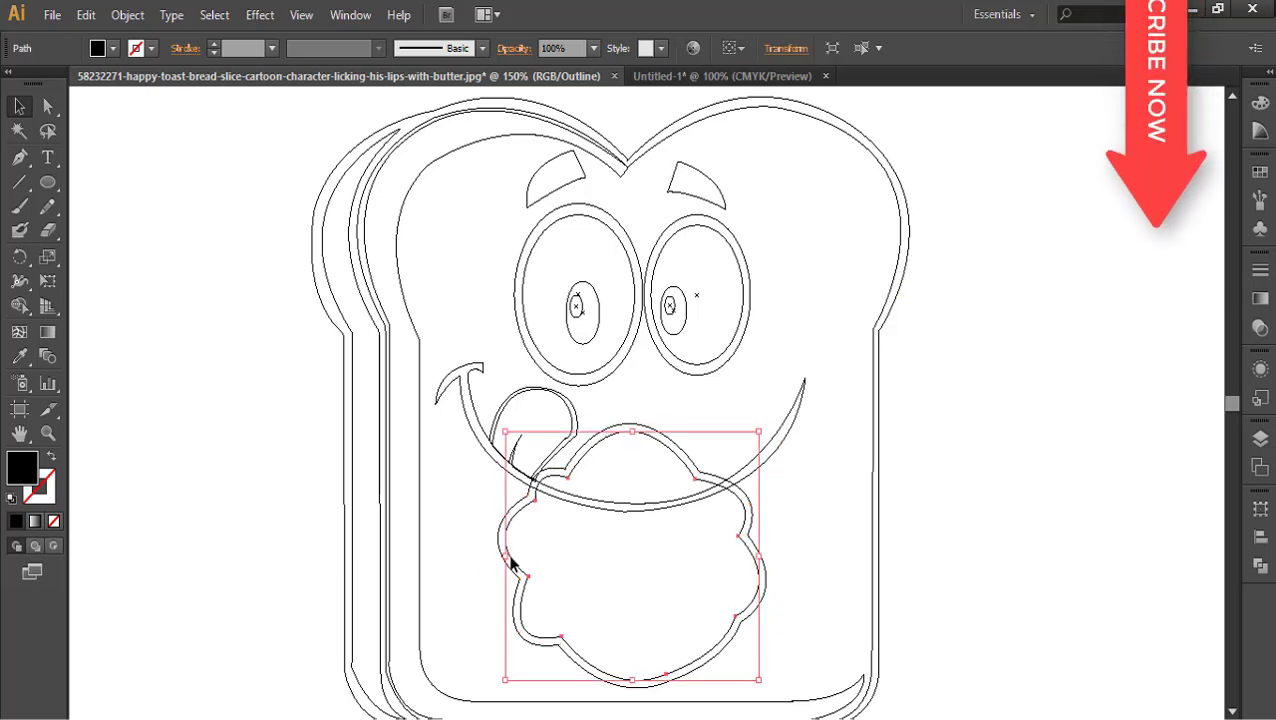
click(484, 548)
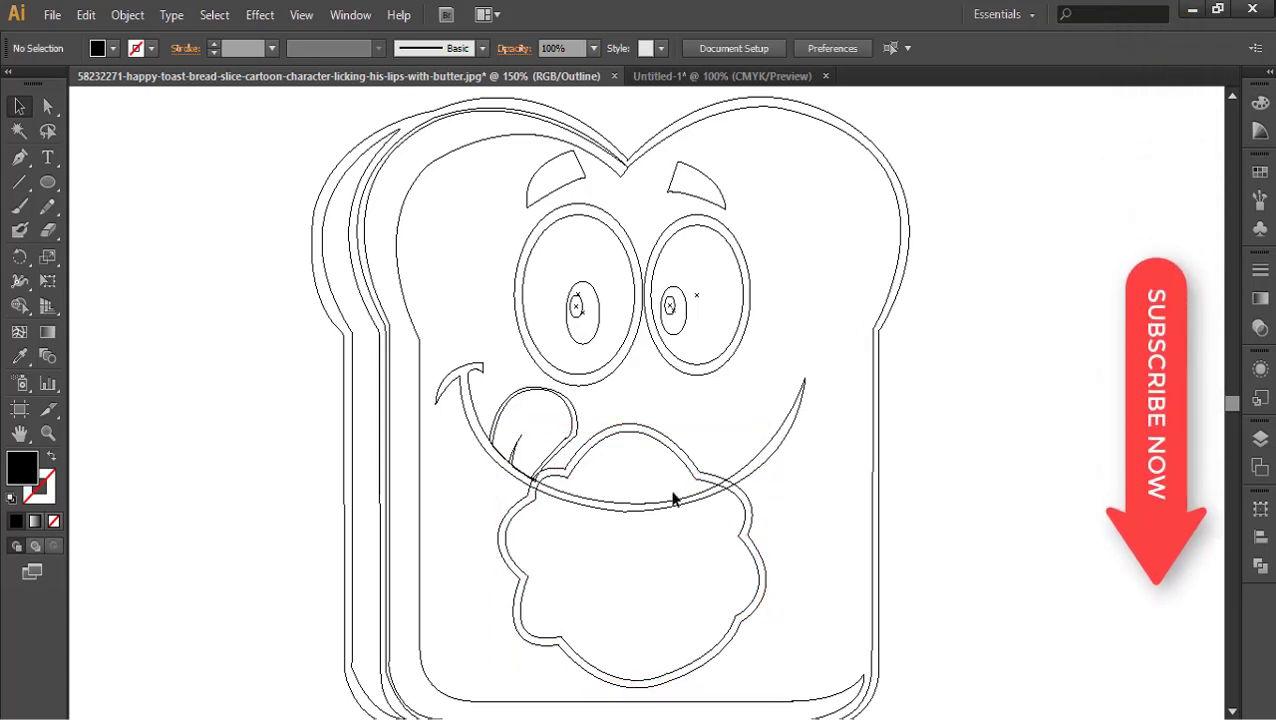
Draw two small horizontal ellipses as bread spots, one just outside each eye on the slice's face
key(l)
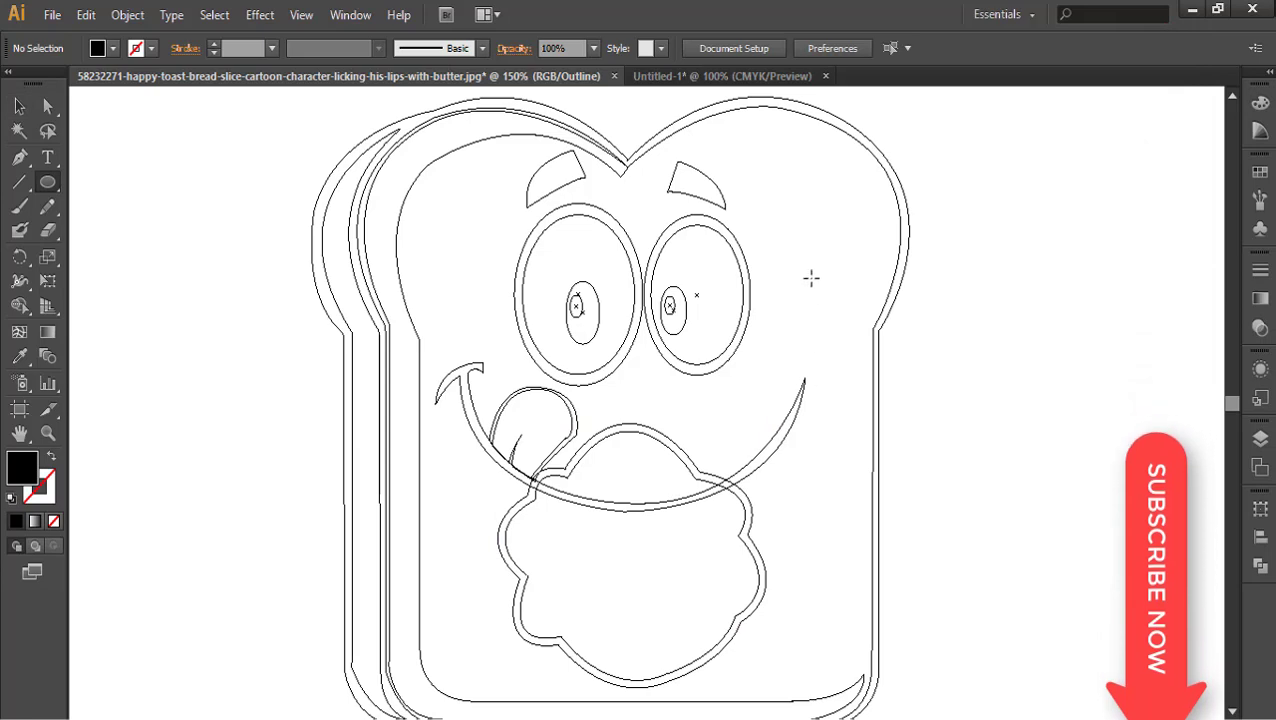
drag(811, 278, 838, 294)
key(v)
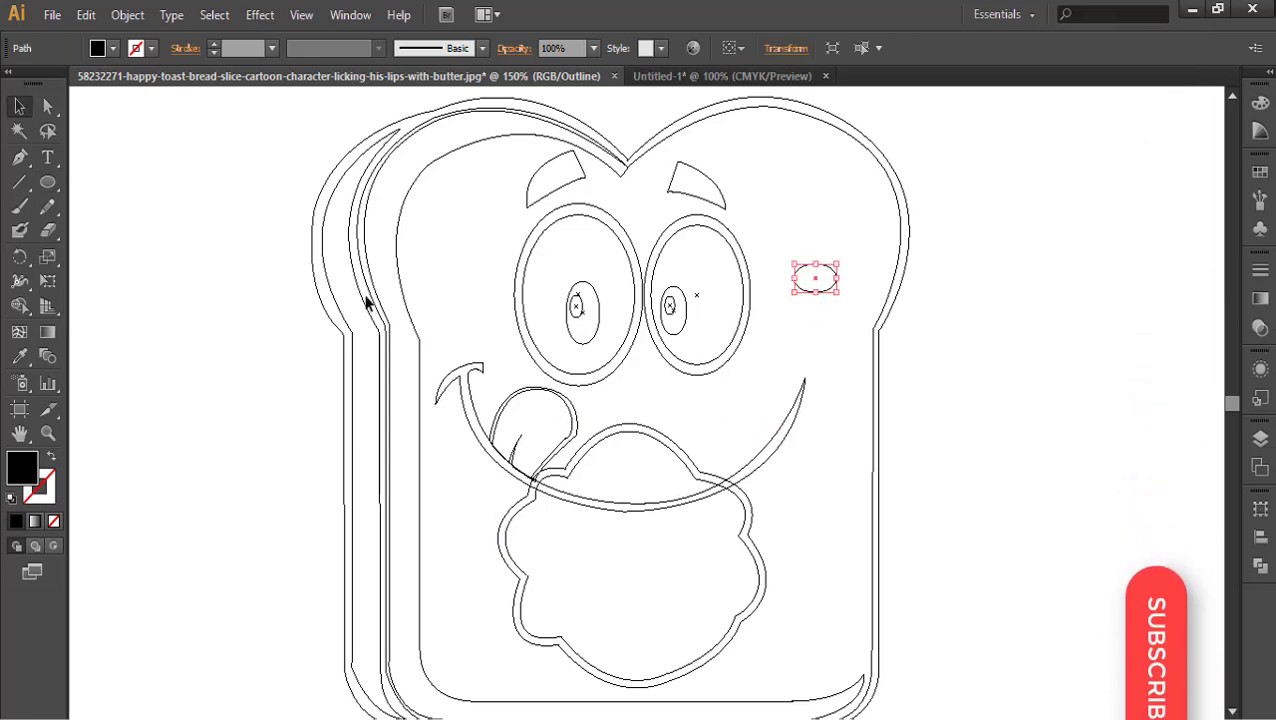
key(l)
drag(451, 280, 490, 306)
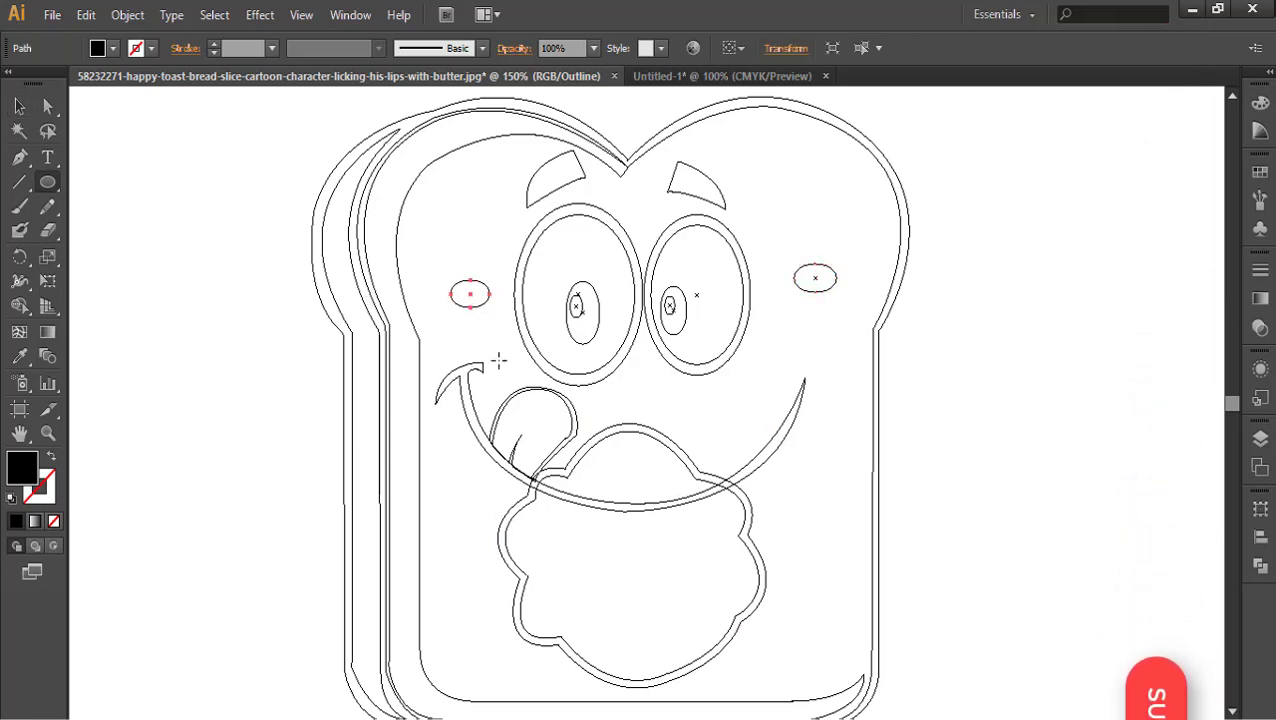
Add a small round bread spot right of the butter near the crust and a wider ellipse spot left of the butter
key(v)
key(l)
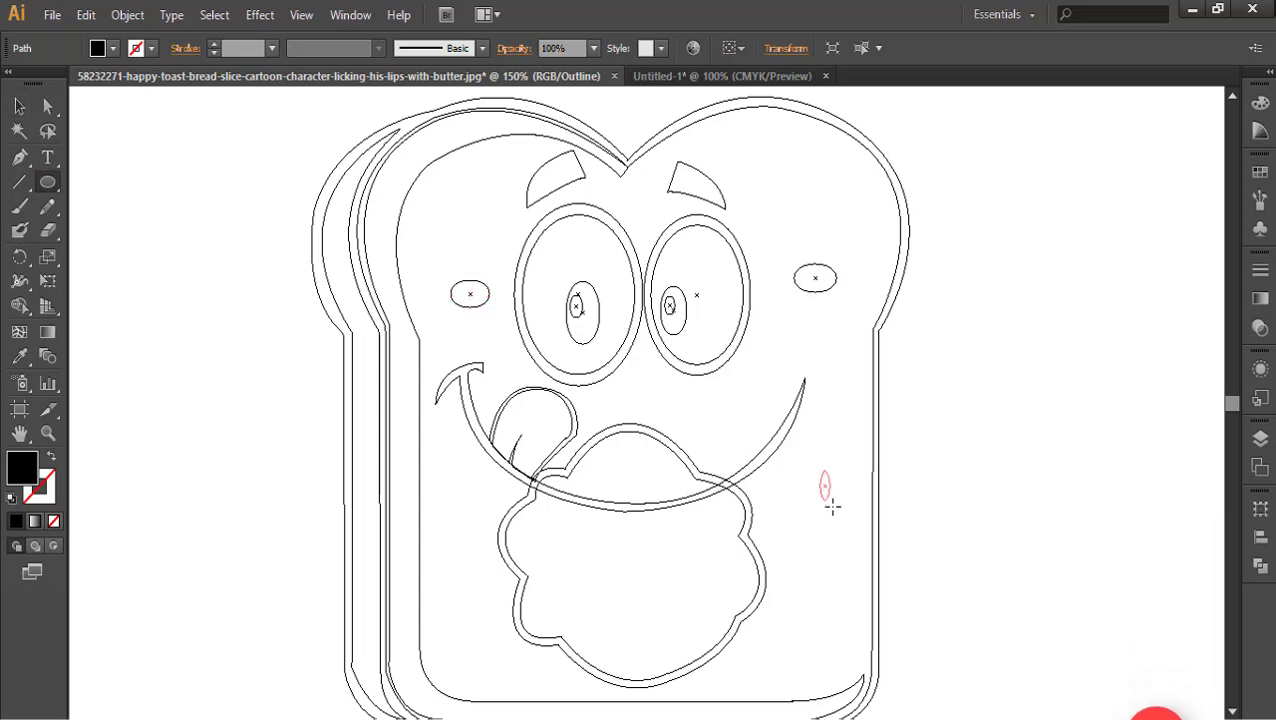
key(v)
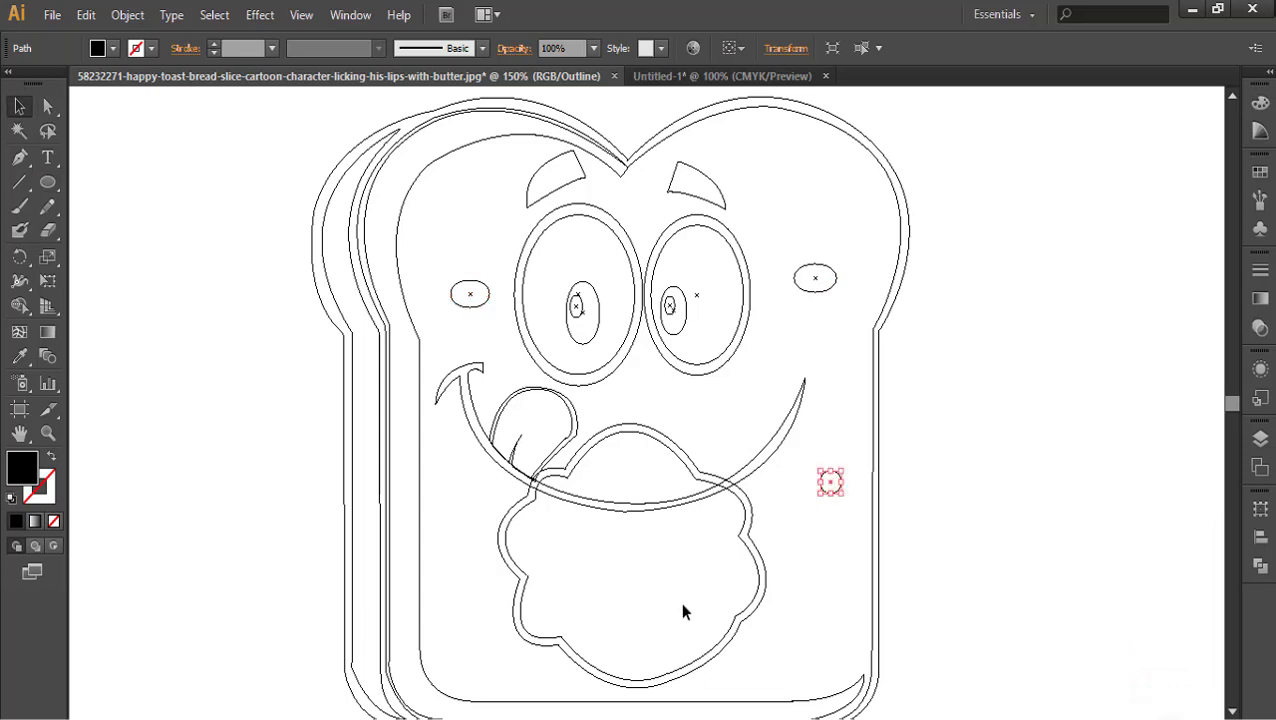
key(l)
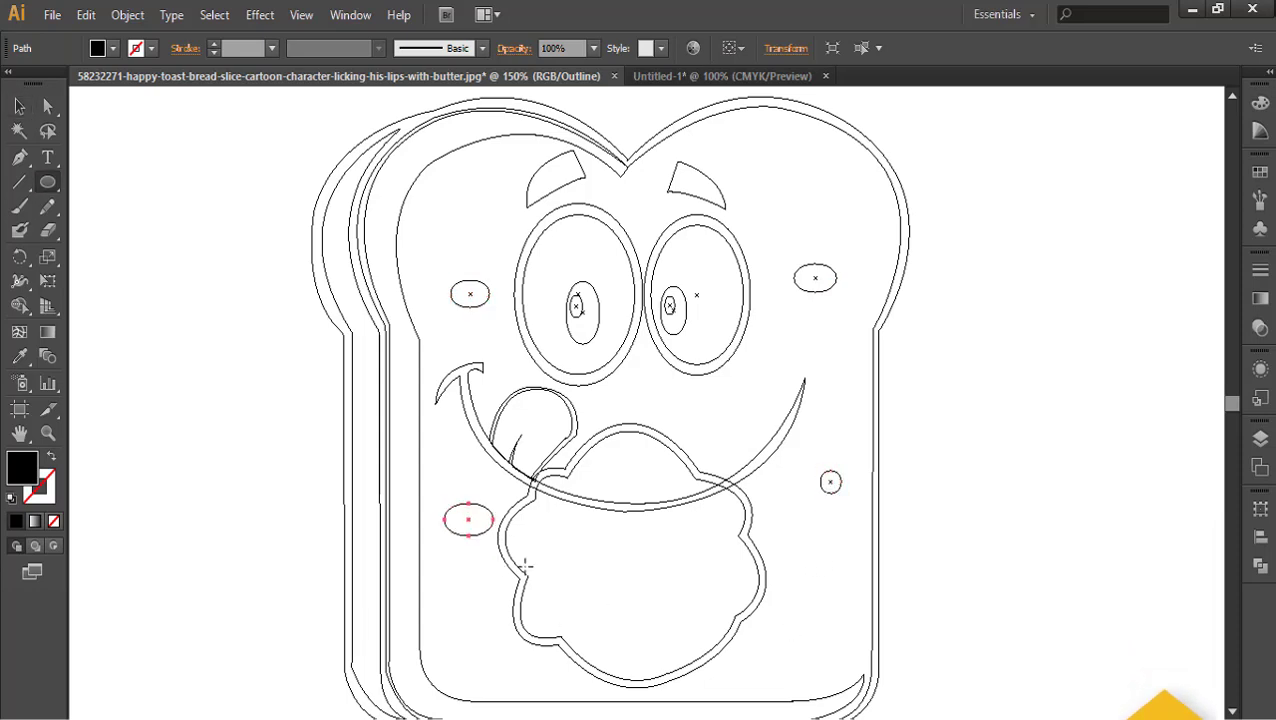
Draw four more bread-spot ellipses, one outside each eyebrow and one near each lower corner of the face, then deselect
mouse_move(437, 175)
mouse_down()
mouse_move(515, 205)
mouse_move(505, 212)
mouse_up()
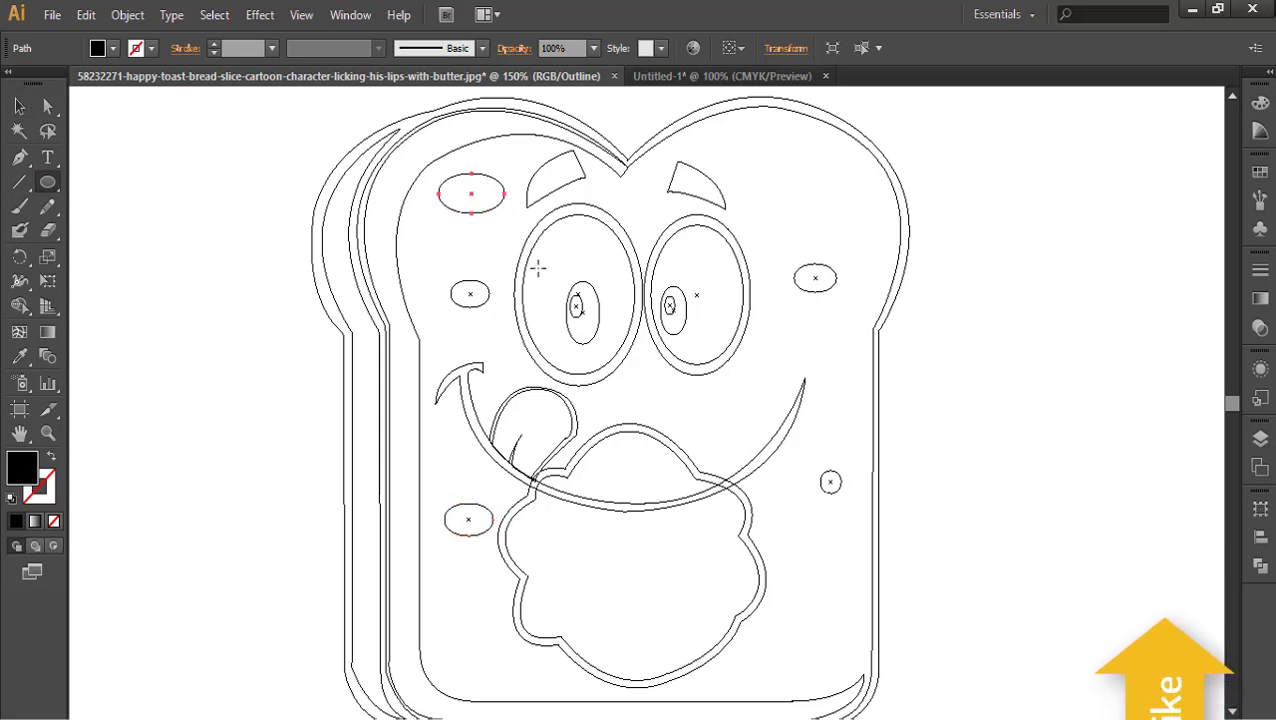
mouse_move(750, 168)
mouse_down()
mouse_move(819, 211)
mouse_move(780, 185)
mouse_move(772, 210)
mouse_up()
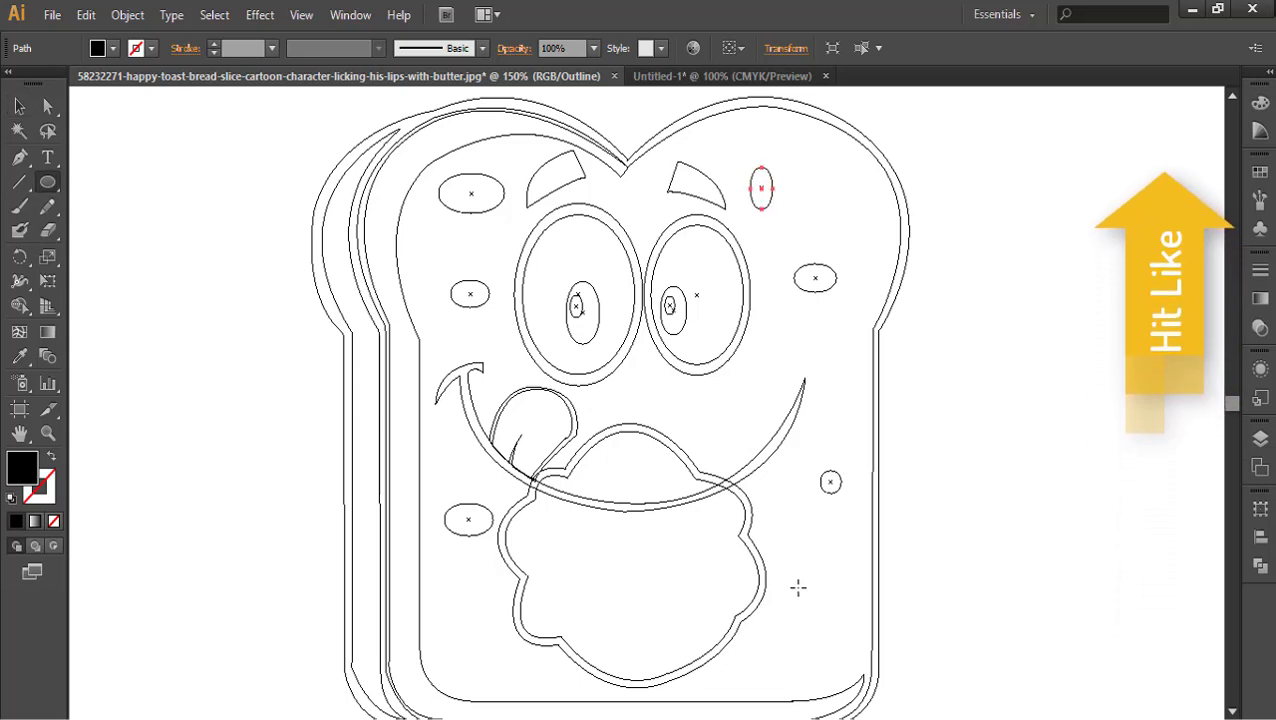
mouse_move(806, 604)
mouse_down()
mouse_move(852, 648)
mouse_move(838, 642)
mouse_up()
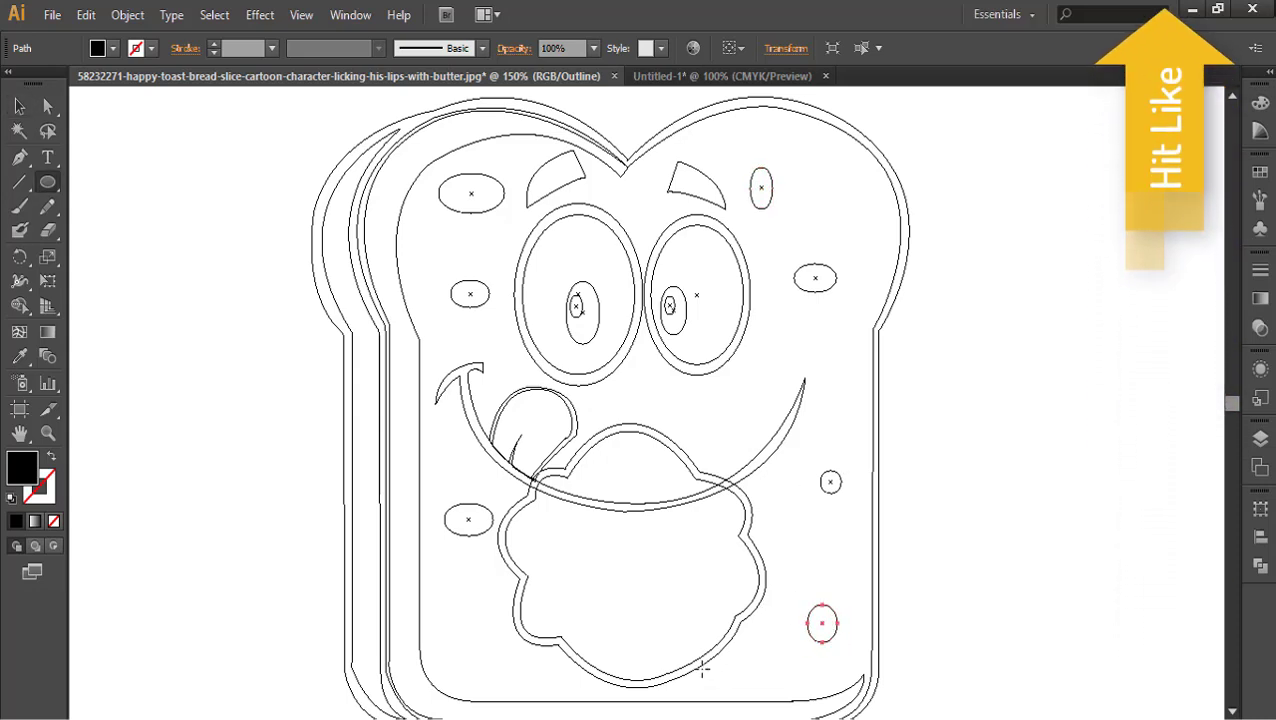
mouse_move(468, 658)
mouse_down()
mouse_move(527, 675)
mouse_move(515, 686)
mouse_up()
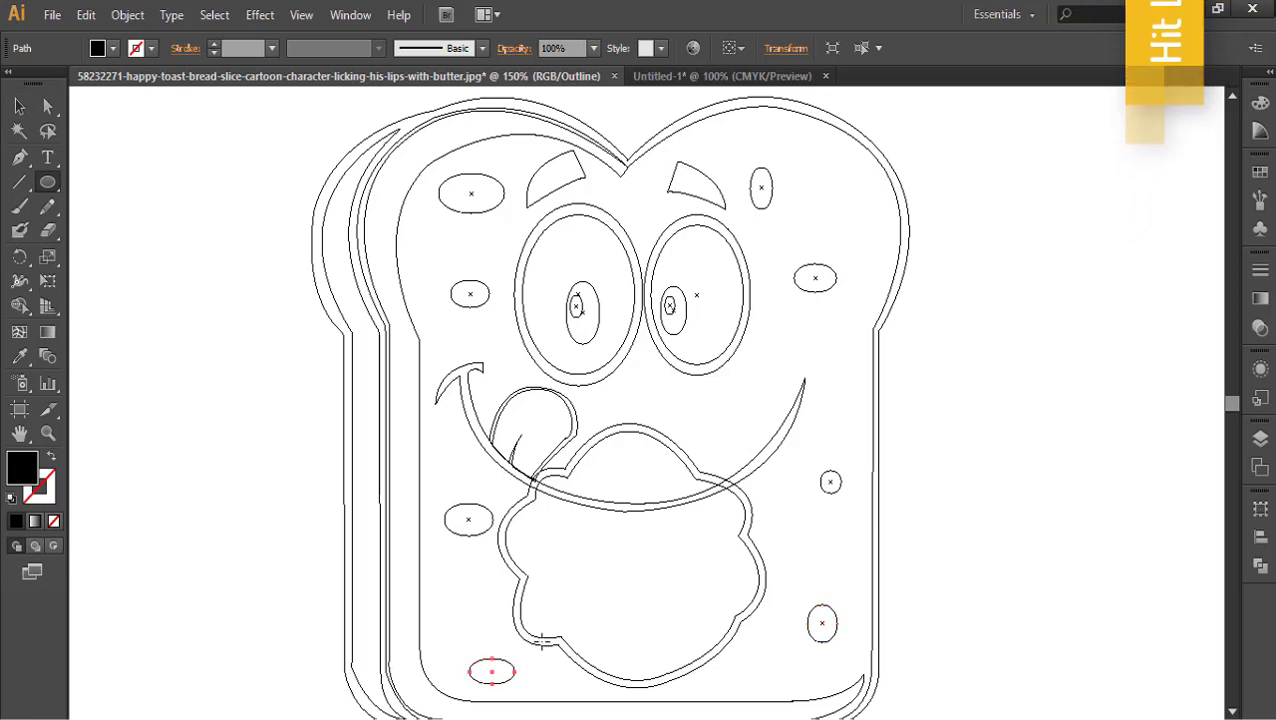
key(v)
click(212, 460)
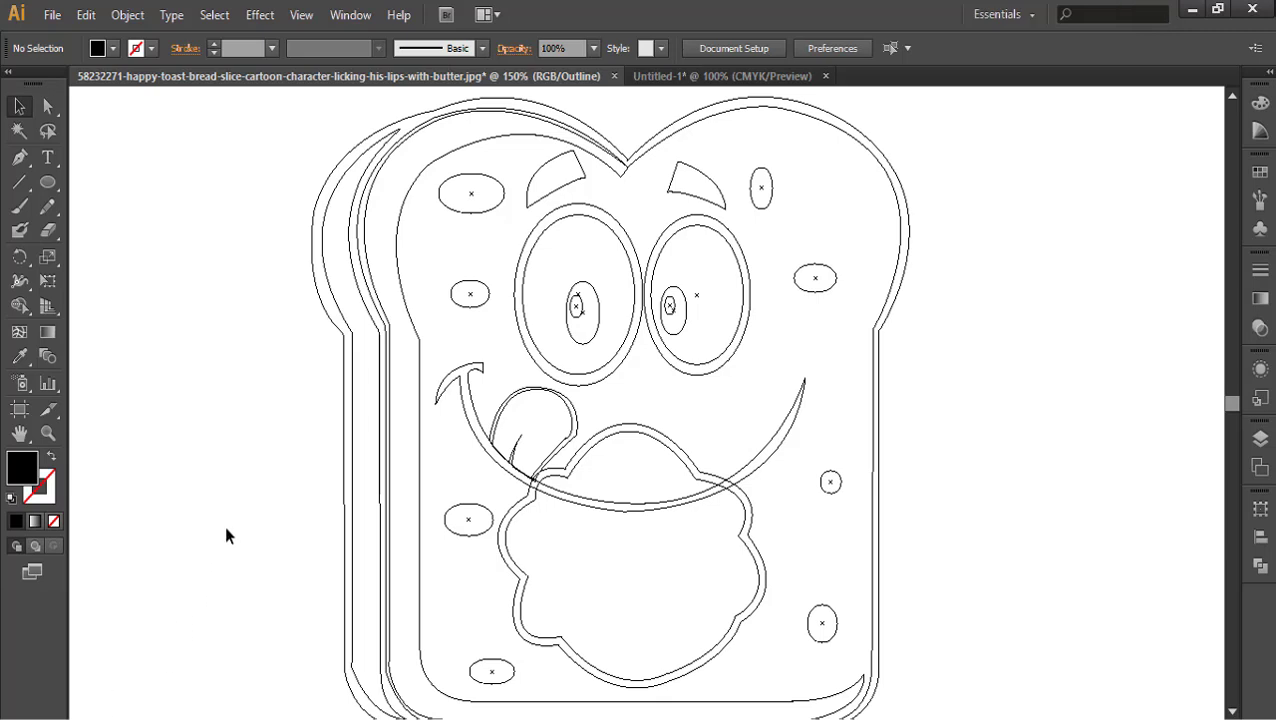
Bring all the toast outlines into the Untitled-1 document beside the color swatches, enlarge them and deselect
scroll(209, 490, down, 1)
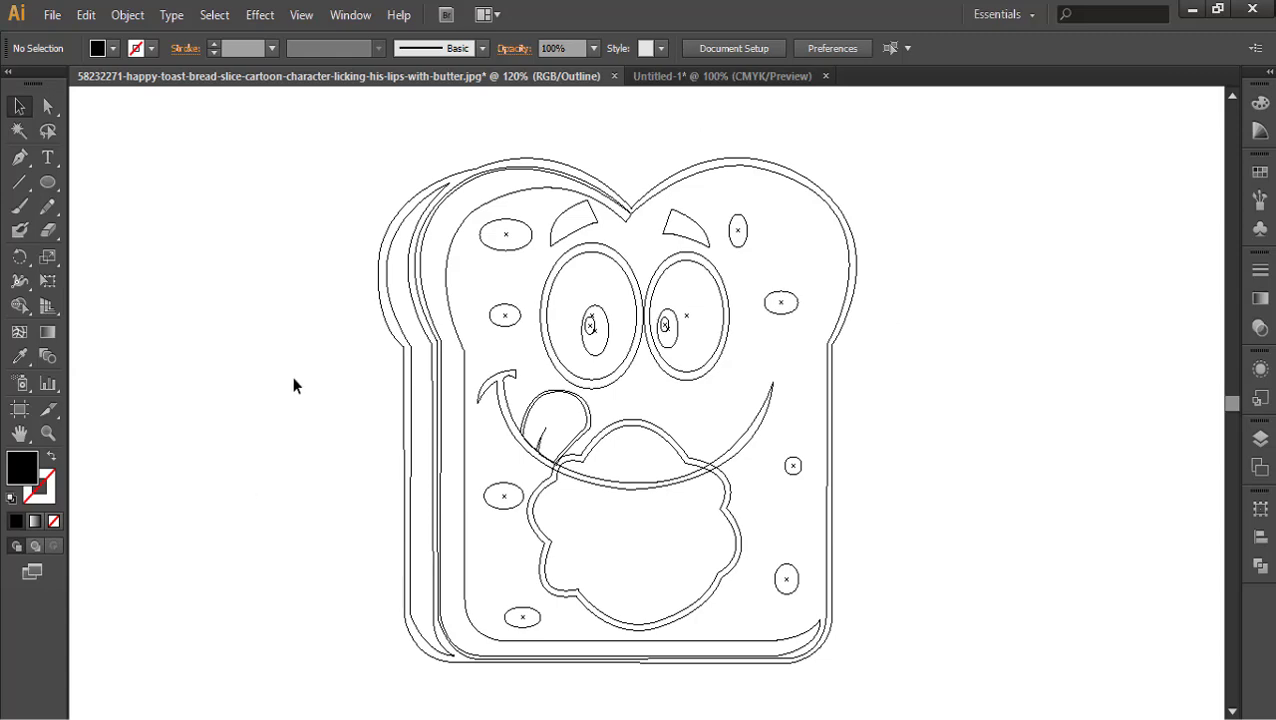
mouse_move(328, 135)
mouse_down()
mouse_move(897, 649)
mouse_move(910, 716)
mouse_up()
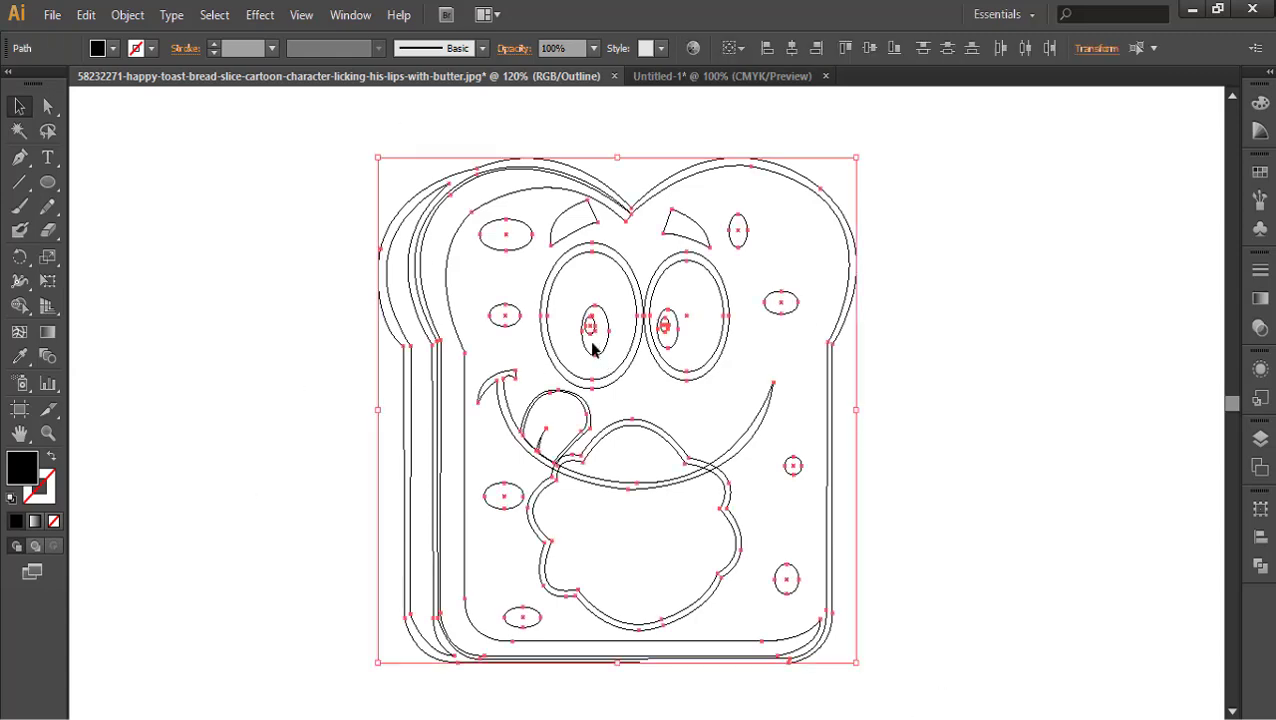
mouse_move(592, 347)
mouse_down()
mouse_move(530, 219)
mouse_move(686, 94)
mouse_move(541, 330)
mouse_move(558, 398)
mouse_up()
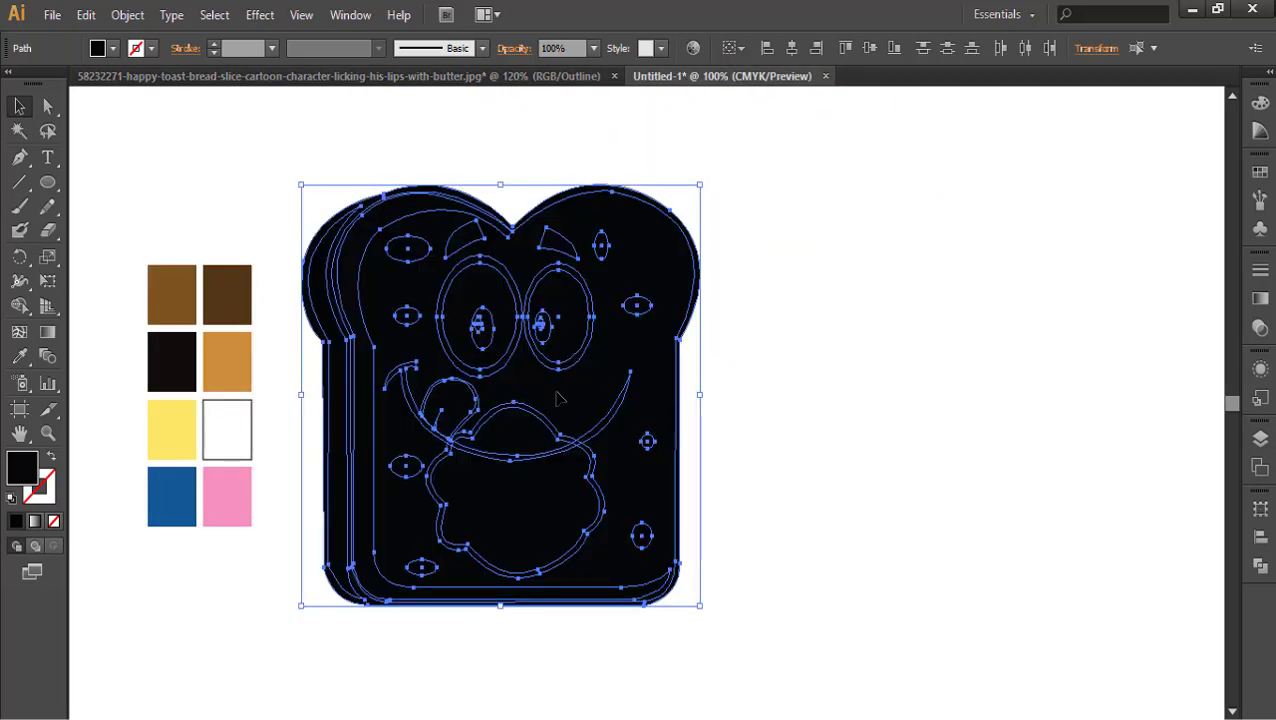
drag(698, 605, 777, 686)
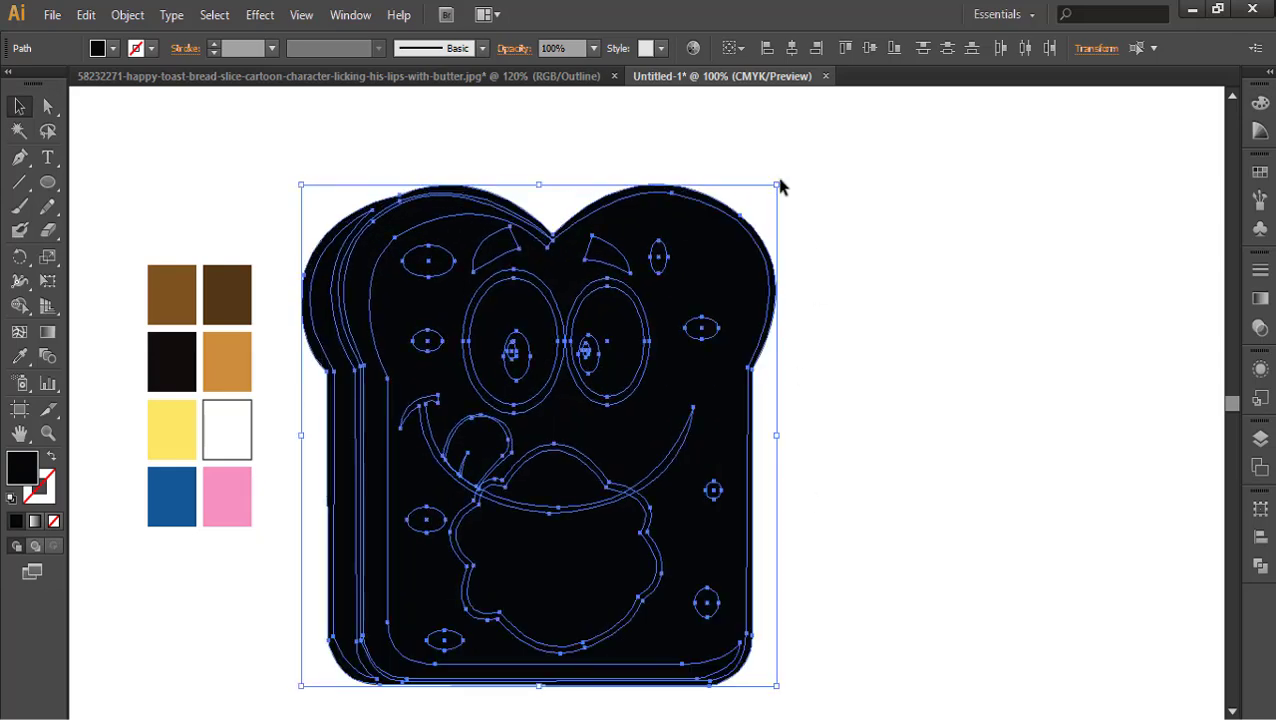
mouse_move(775, 186)
mouse_down()
mouse_move(840, 140)
mouse_move(836, 121)
mouse_up()
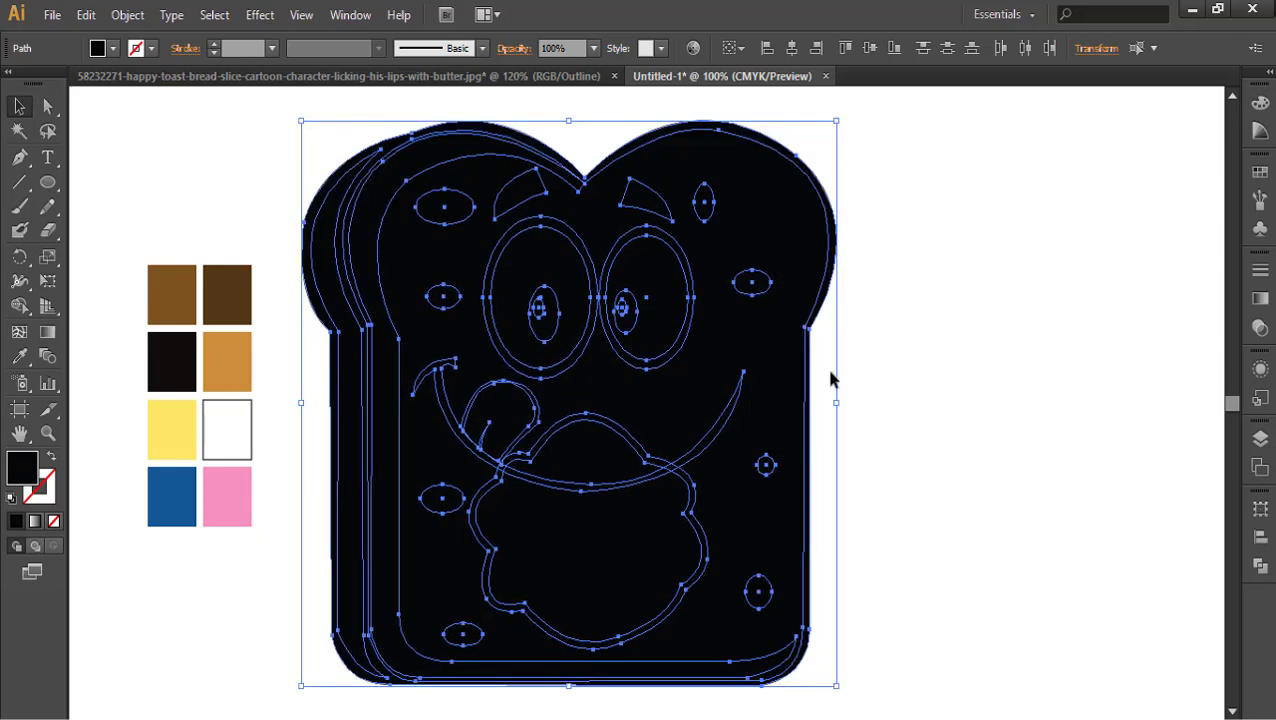
click(967, 381)
Fill the outer toast silhouette with the dark brown swatch and the front face with the light orange-brown swatch
click(308, 295)
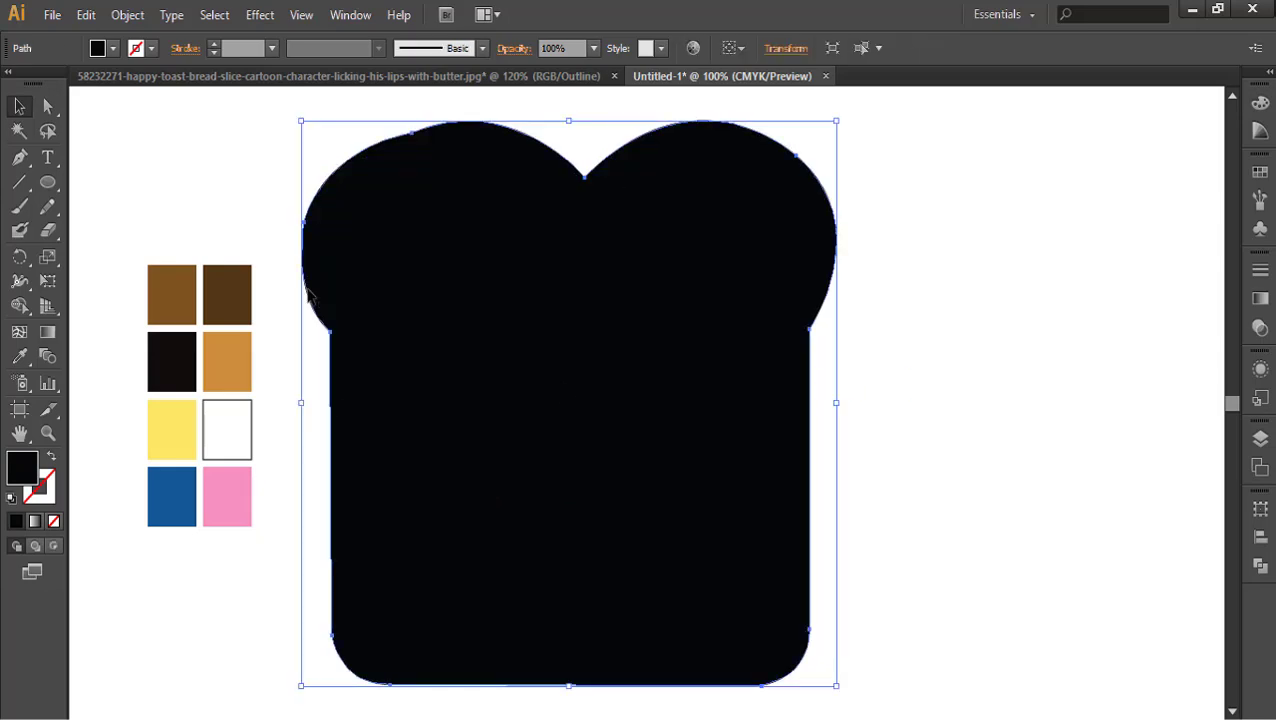
key(i)
click(214, 290)
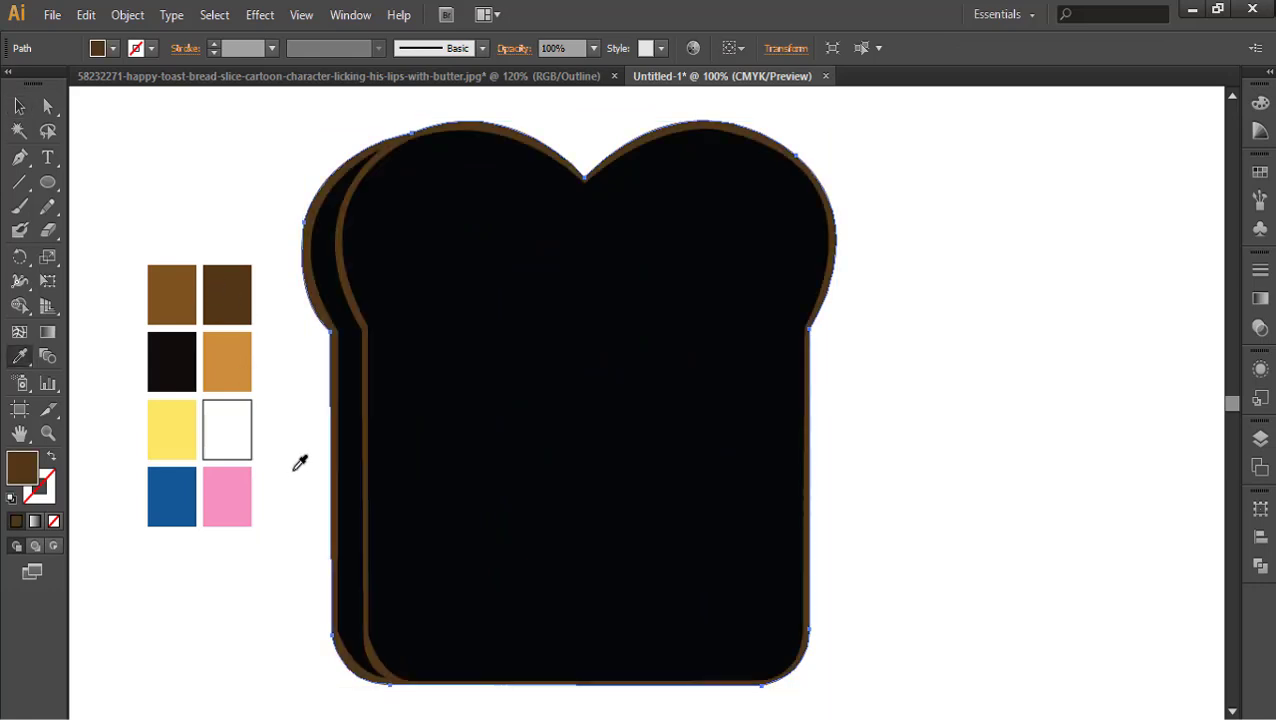
ctrl+click(399, 421)
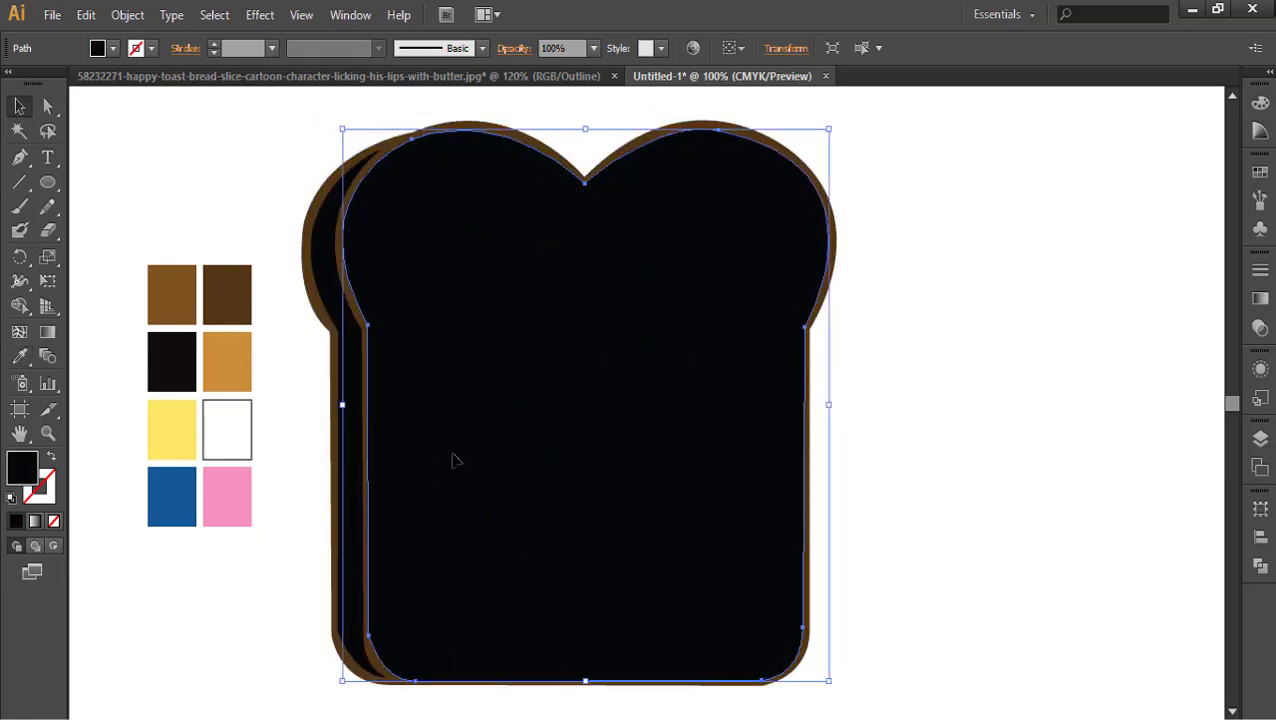
click(244, 382)
key(v)
click(880, 434)
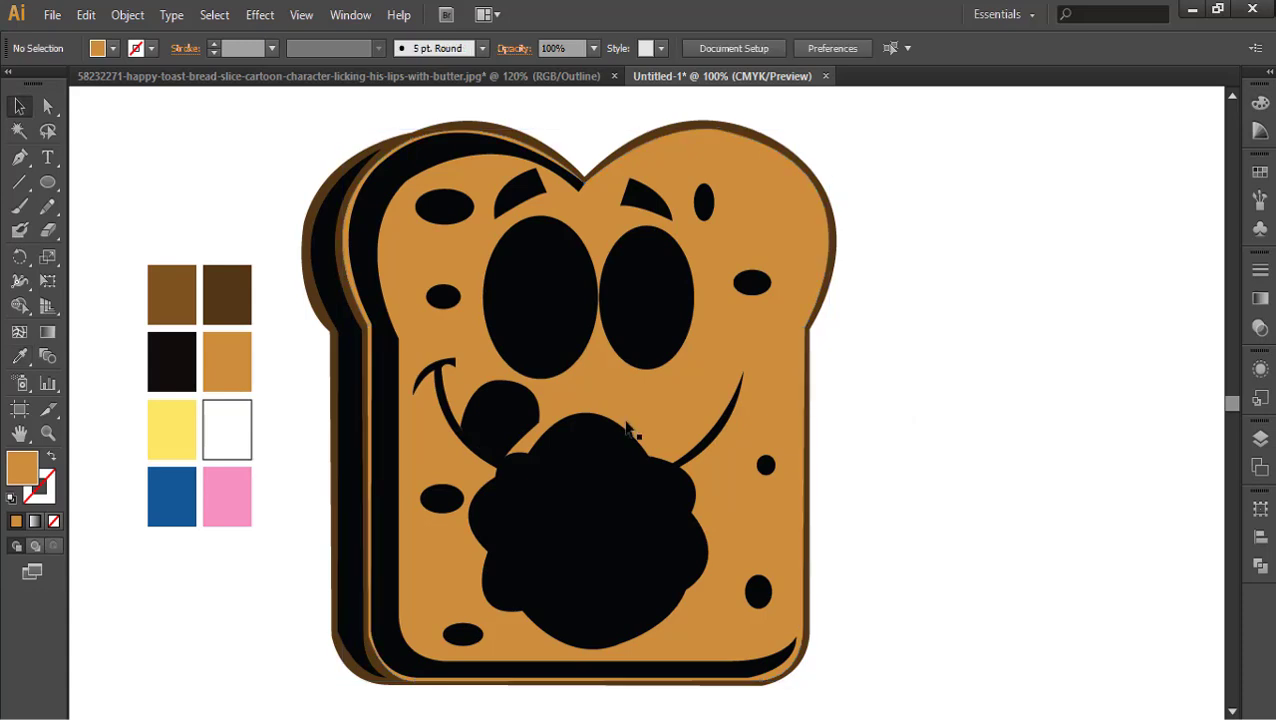
Fill the shading along the front face's edge and the slice's side strip with the medium brown swatch, then deselect
click(372, 308)
key(i)
click(160, 297)
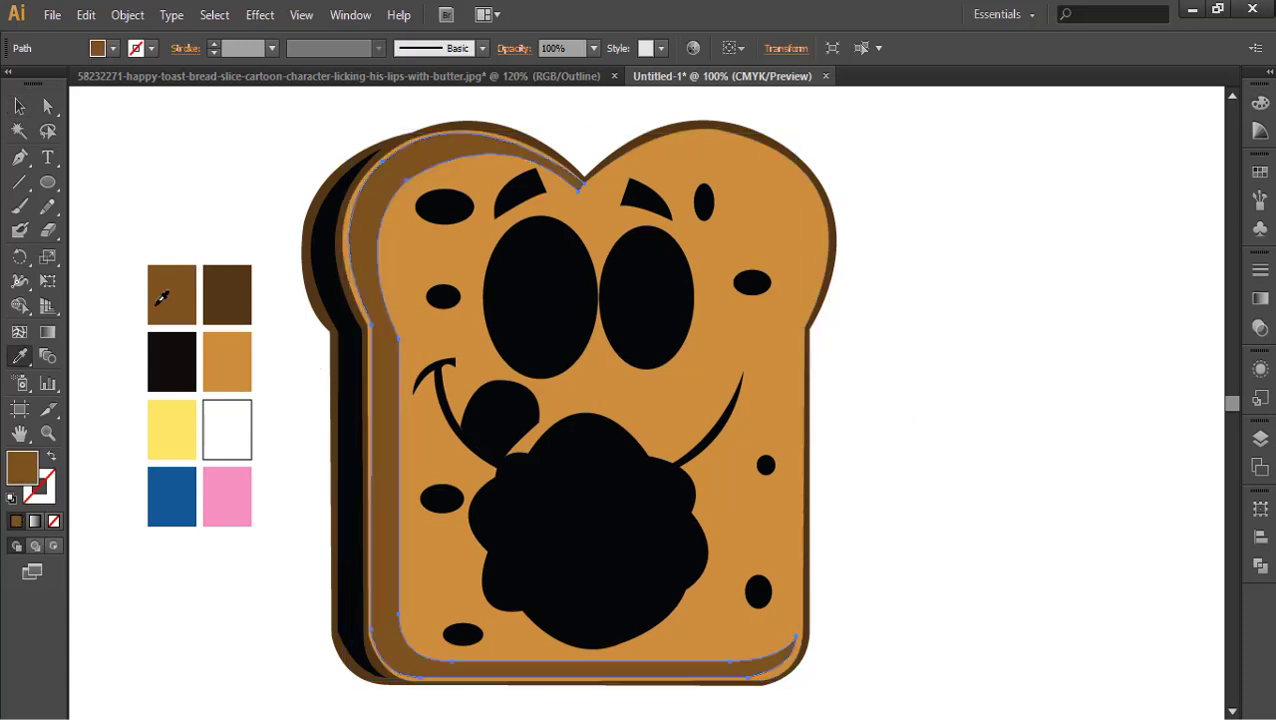
key(v)
click(349, 344)
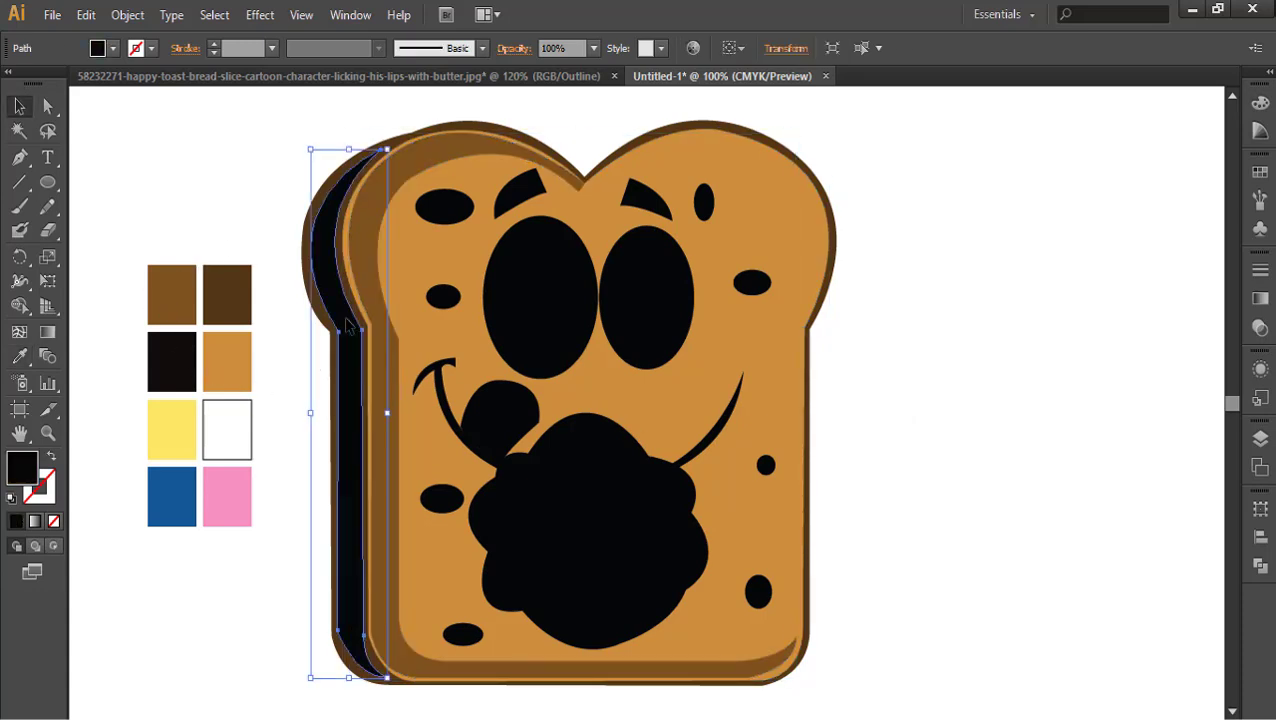
key(i)
click(217, 298)
click(165, 294)
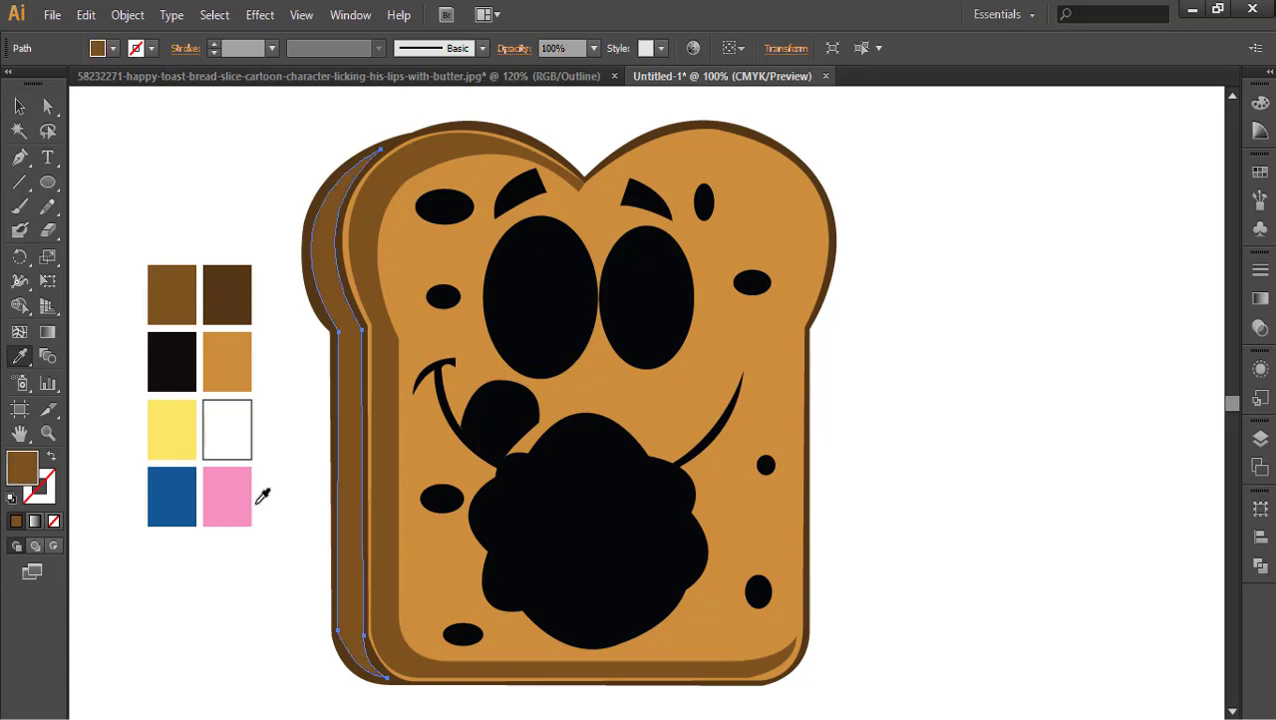
ctrl+click(924, 440)
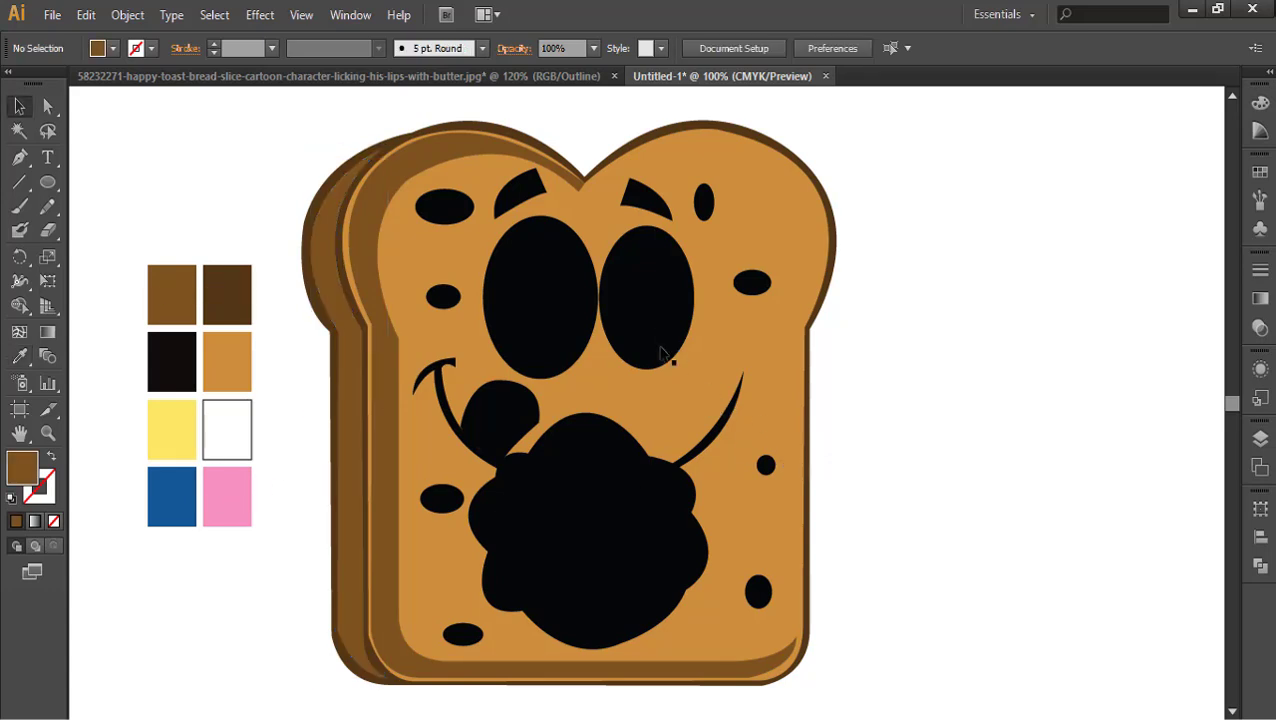
Select the inner ovals of both eyes and apply the white swatch's appearance to them
click(565, 262)
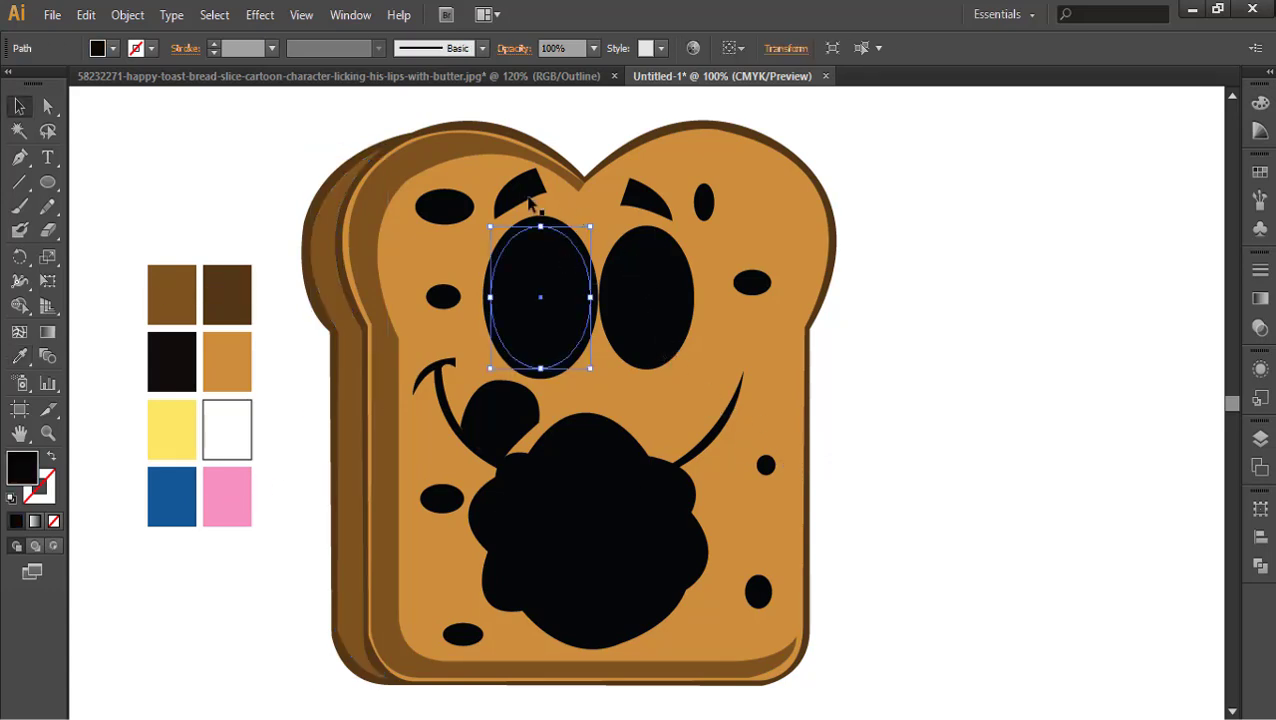
shift+click(622, 260)
key(i)
click(224, 430)
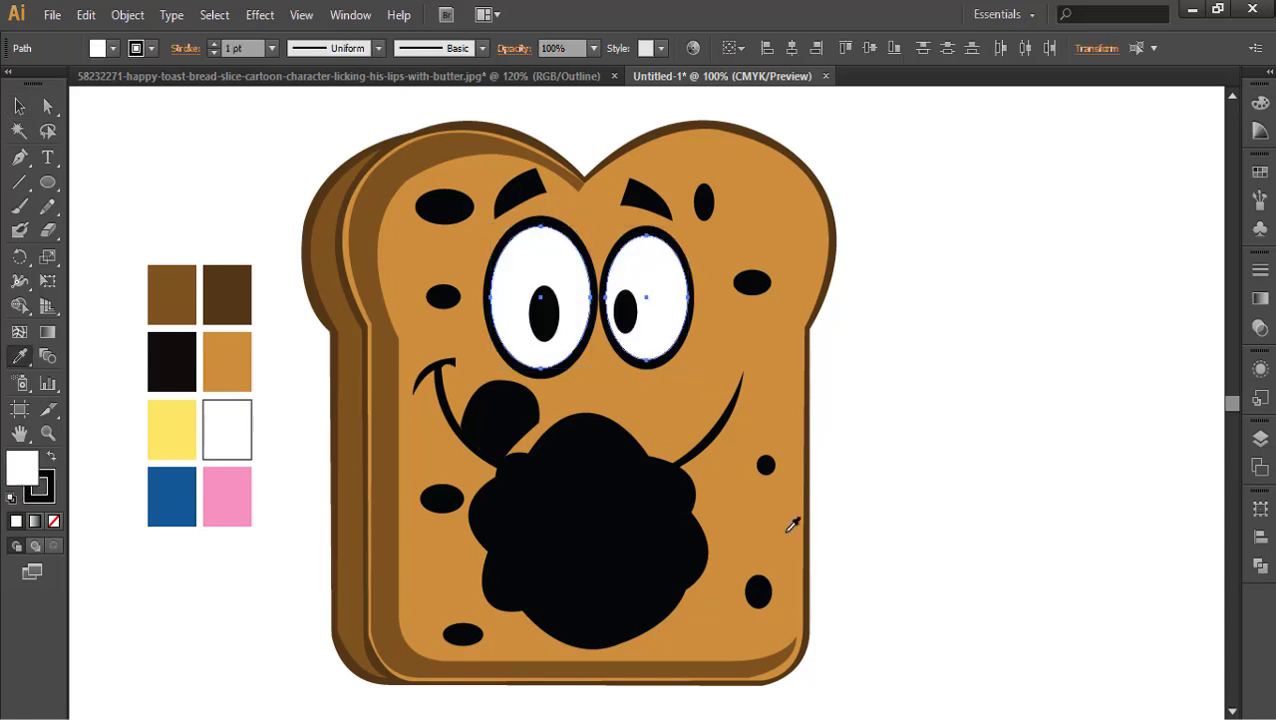
Fill the tongue shape with the pink swatch, then deselect it
ctrl+click(840, 486)
click(486, 425)
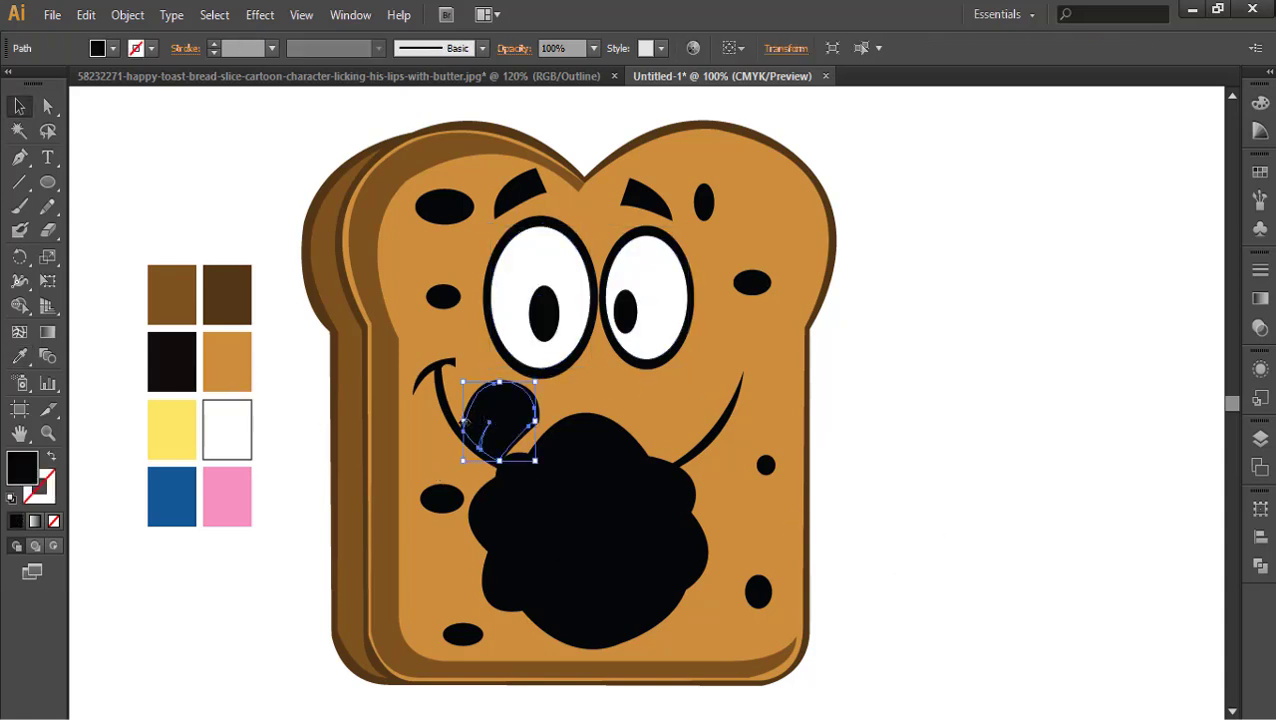
key(i)
click(239, 479)
key(v)
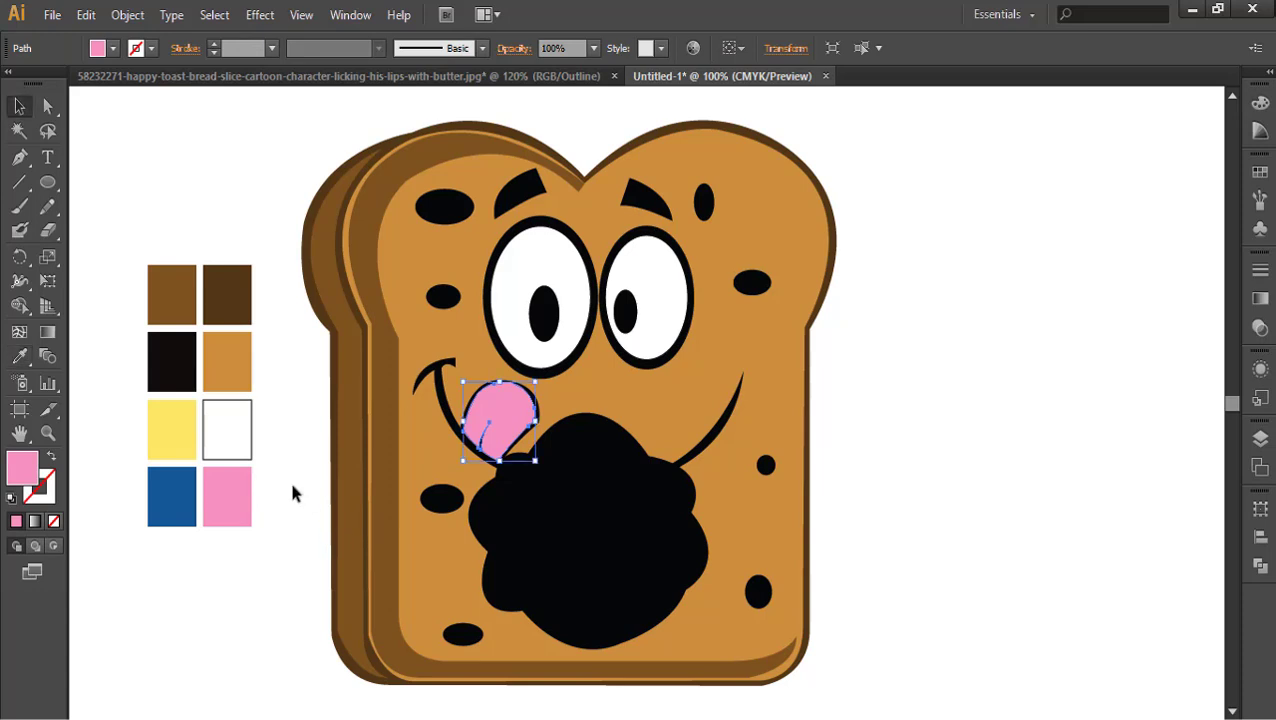
click(293, 490)
Fill the irises of both eyes with the blue swatch and clear the selection
click(540, 312)
shift+click(628, 318)
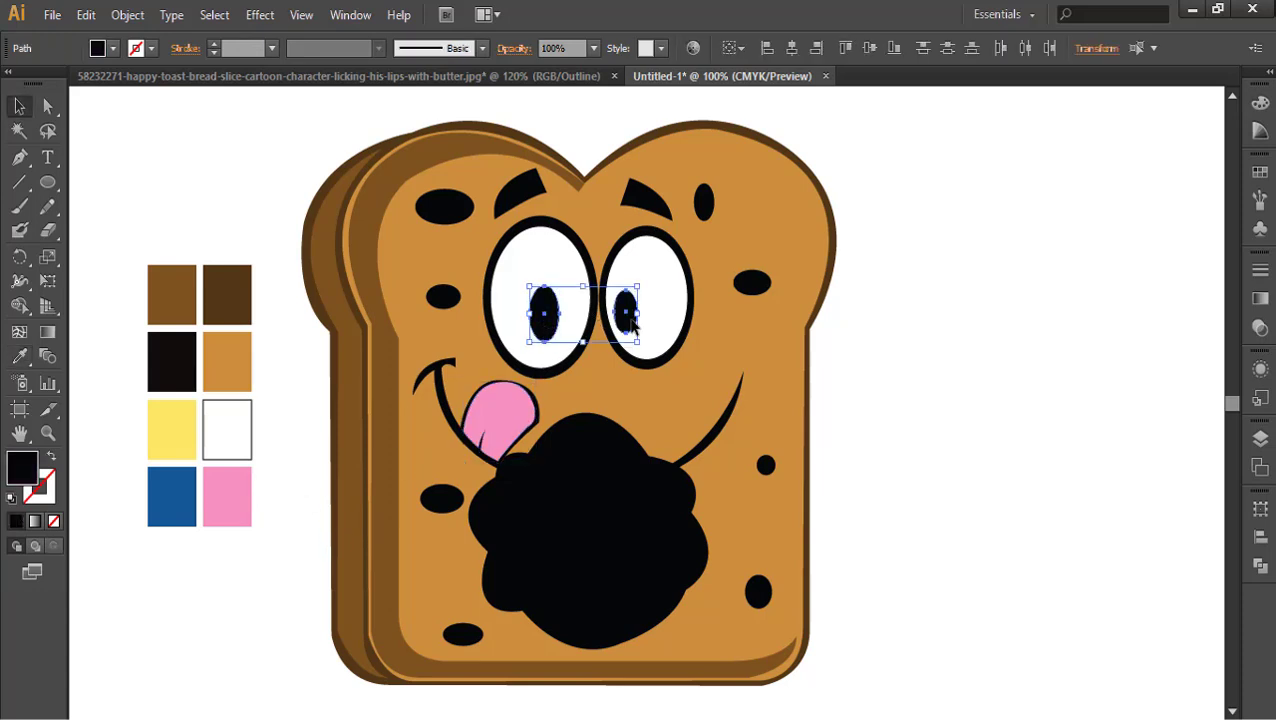
key(i)
click(182, 498)
key(v)
click(349, 578)
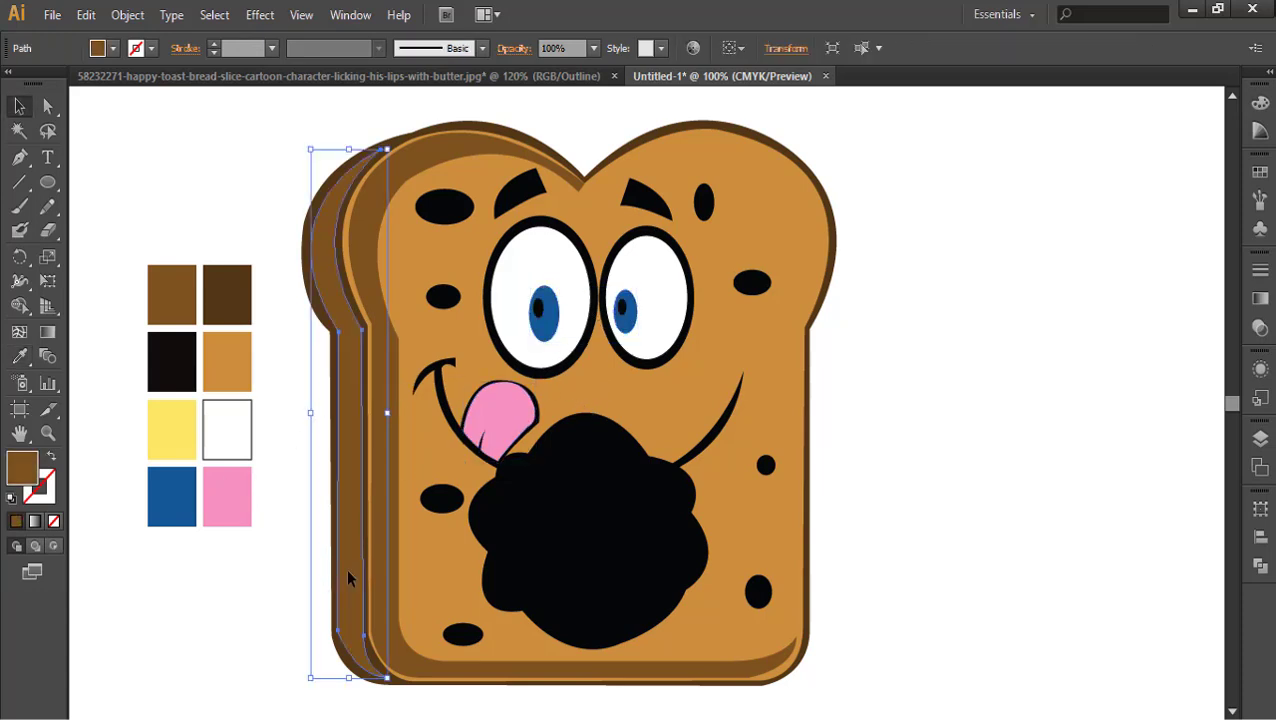
click(290, 447)
Apply the white swatch's appearance to the small ovals inside both blue irises, then deselect
click(538, 312)
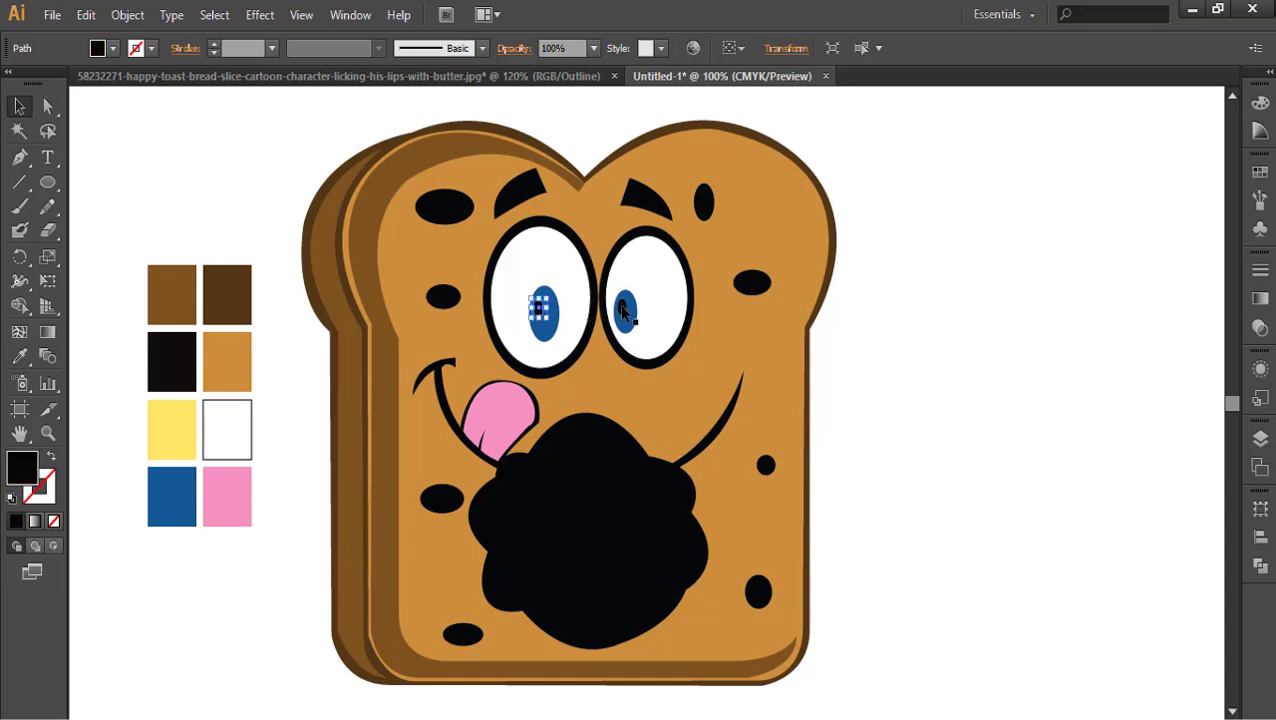
shift+click(623, 310)
key(i)
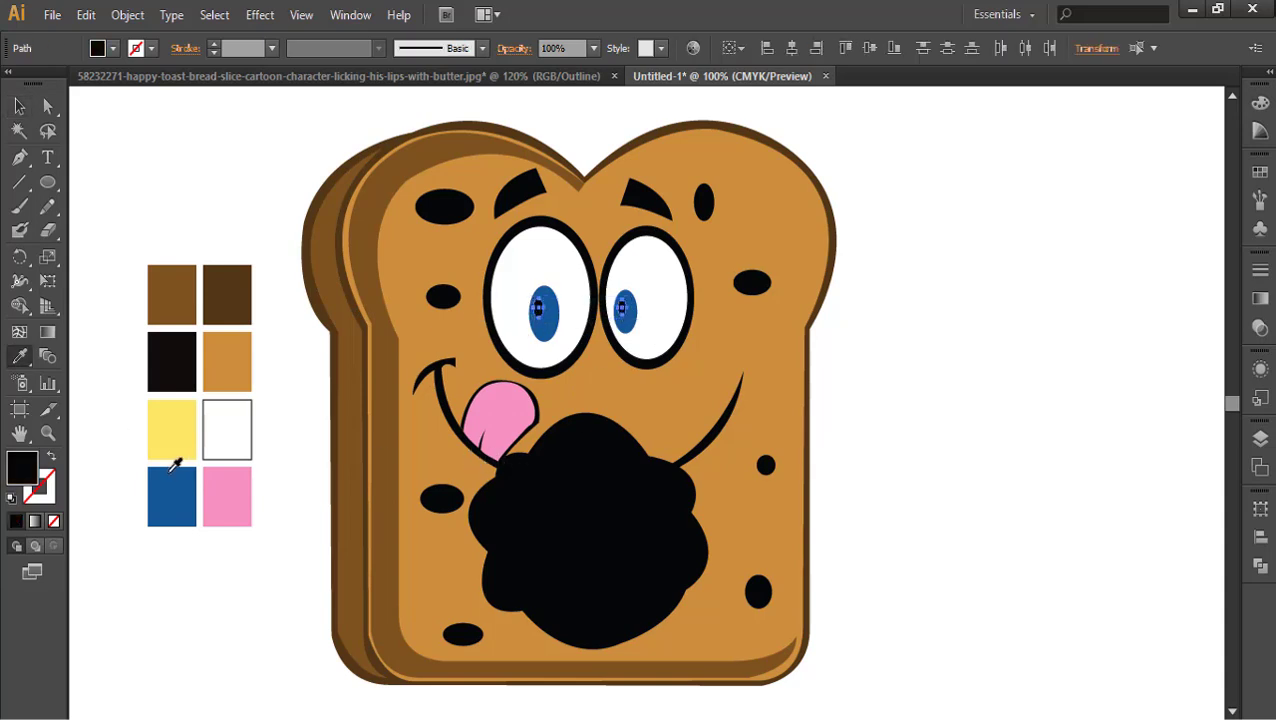
click(242, 427)
key(v)
click(858, 518)
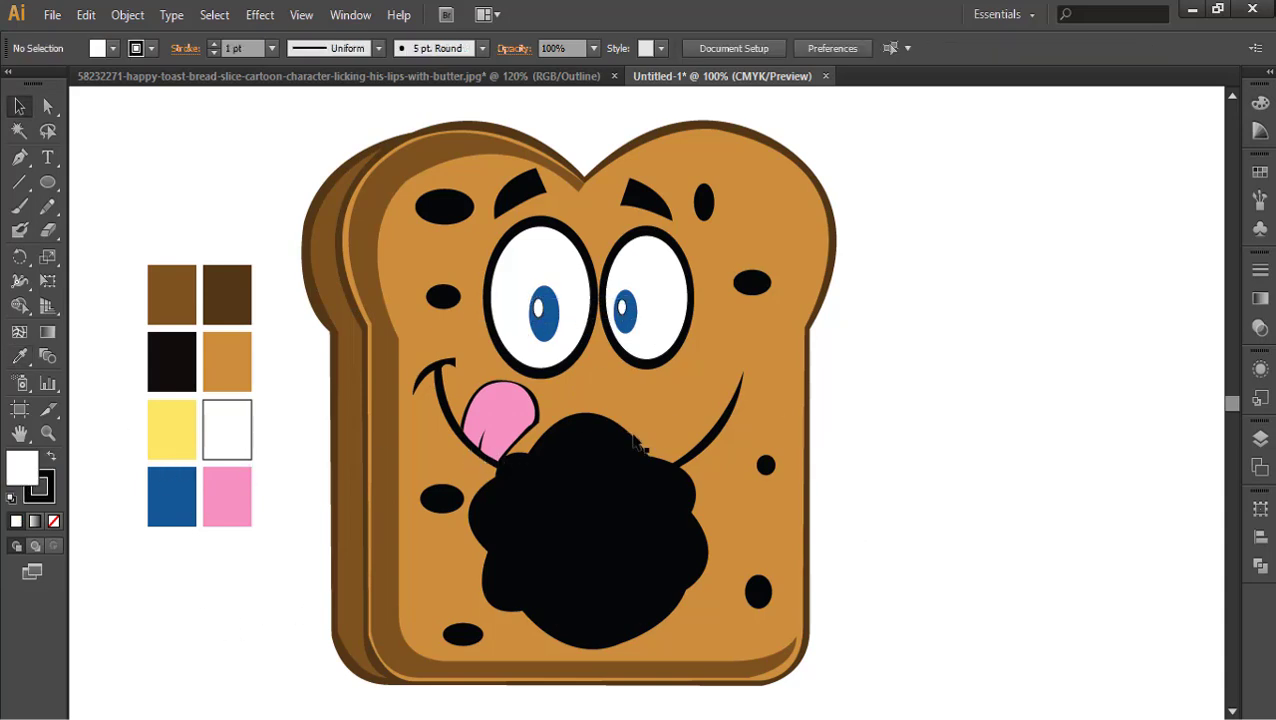
Remove the stroke from the small white ovals inside both irises, then deselect
click(538, 310)
shift+click(623, 310)
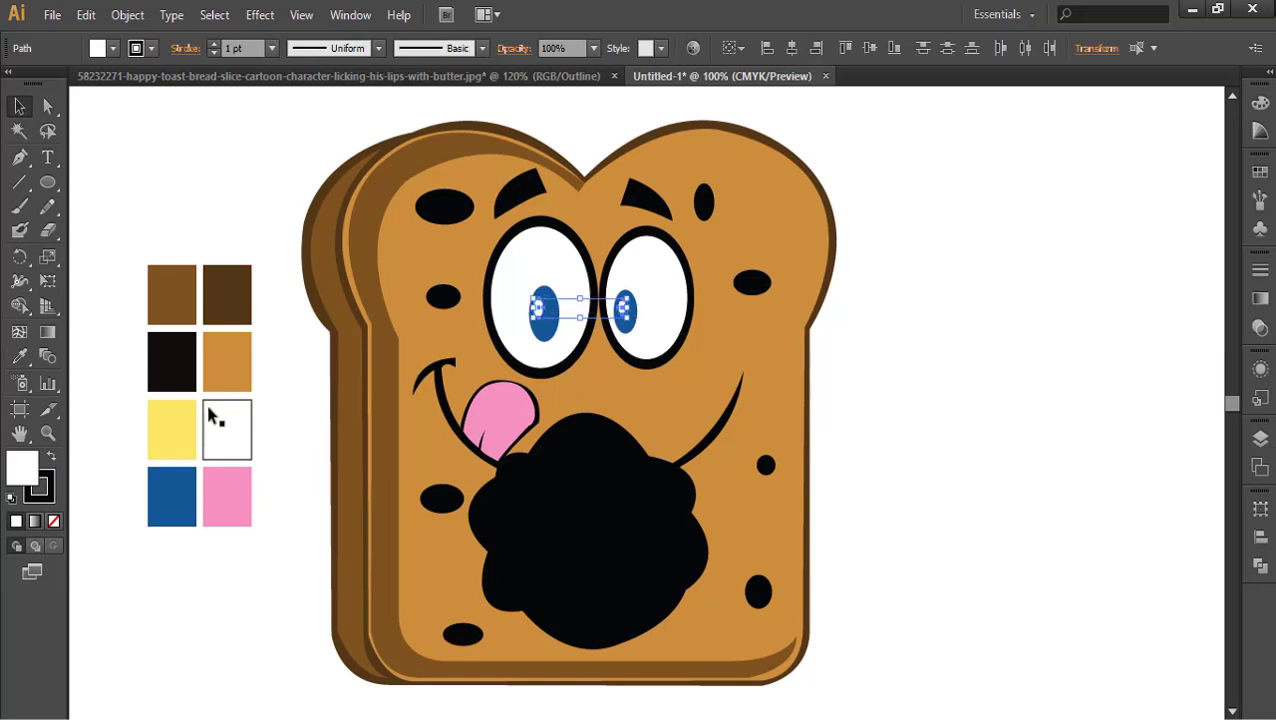
click(37, 494)
click(53, 521)
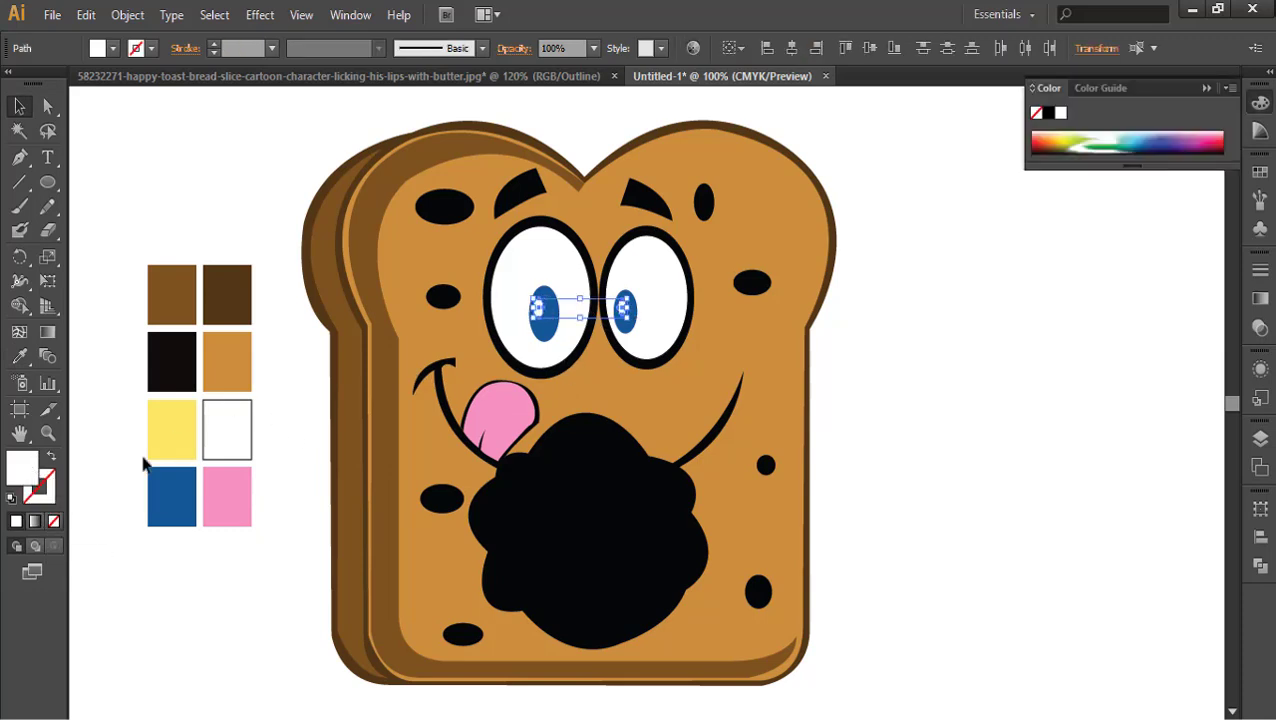
click(1205, 89)
click(1025, 376)
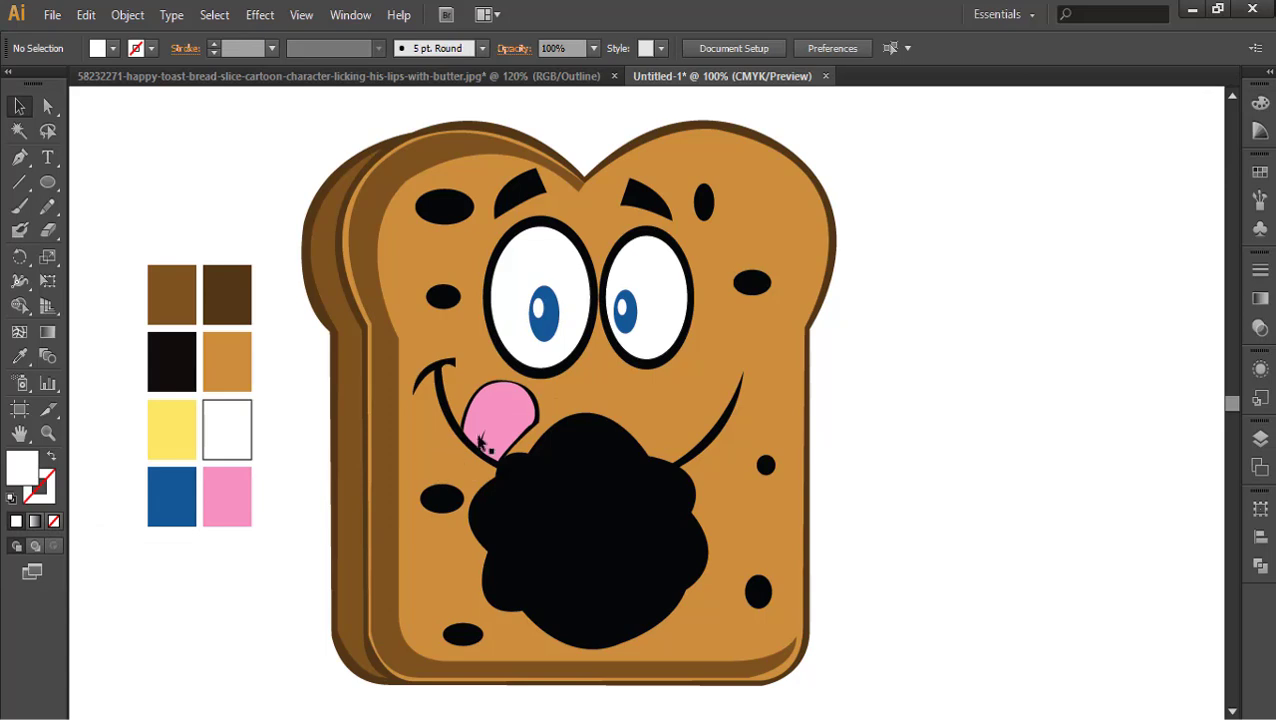
Fill the inner butter shape with the yellow swatch and deselect it
click(495, 560)
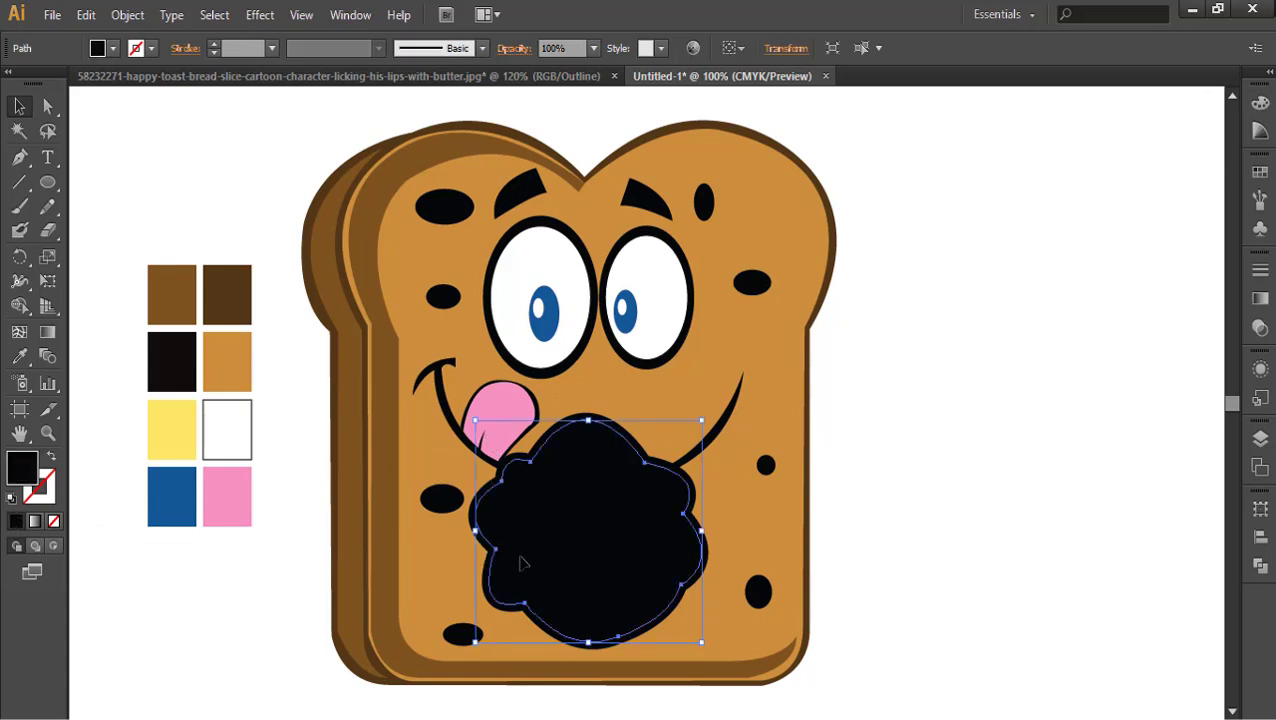
key(i)
click(189, 431)
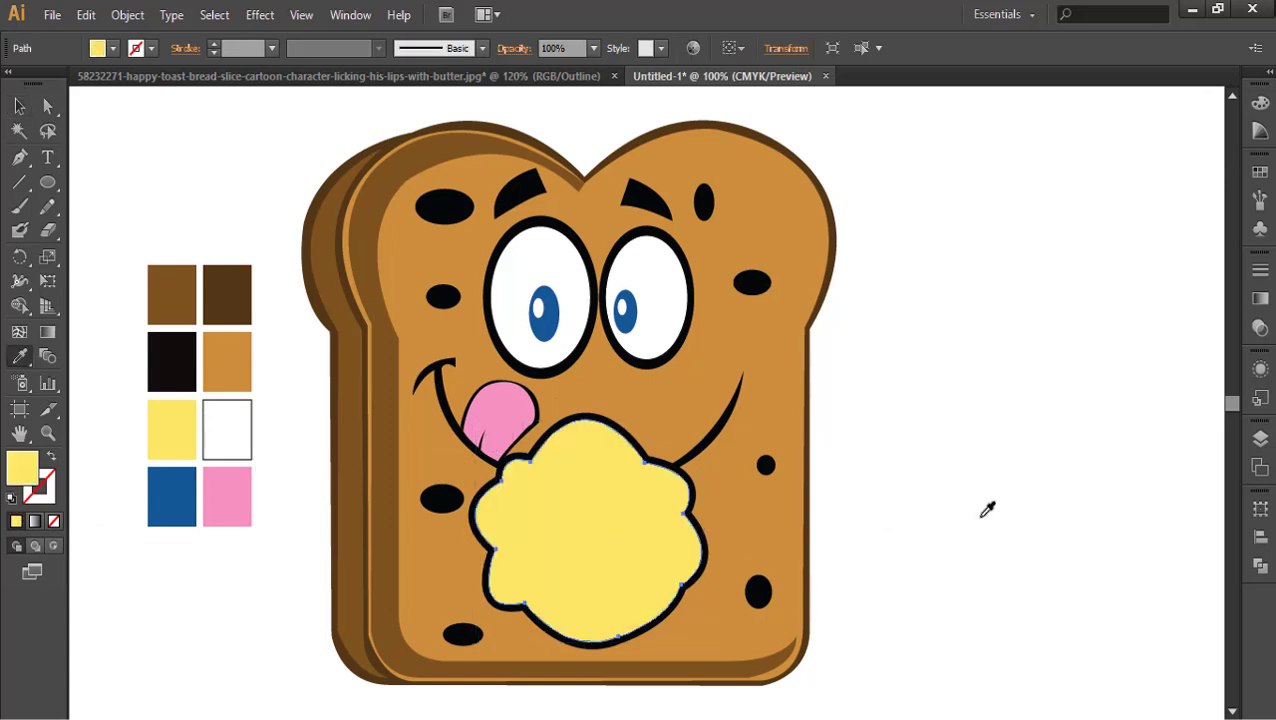
key(v)
click(987, 510)
Fill the outer butter shape with the yellow swatch and darken its fill to EACC4E, then deselect
click(492, 496)
key(i)
click(185, 427)
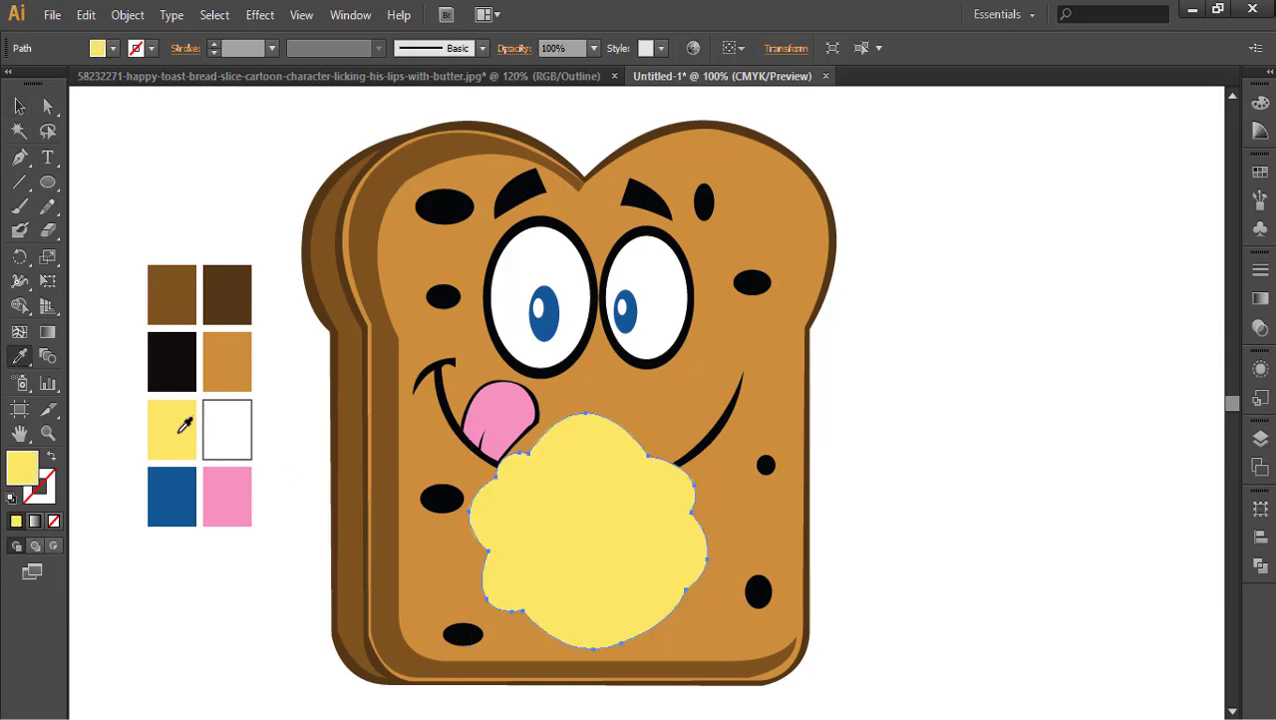
double_click(22, 476)
click(549, 266)
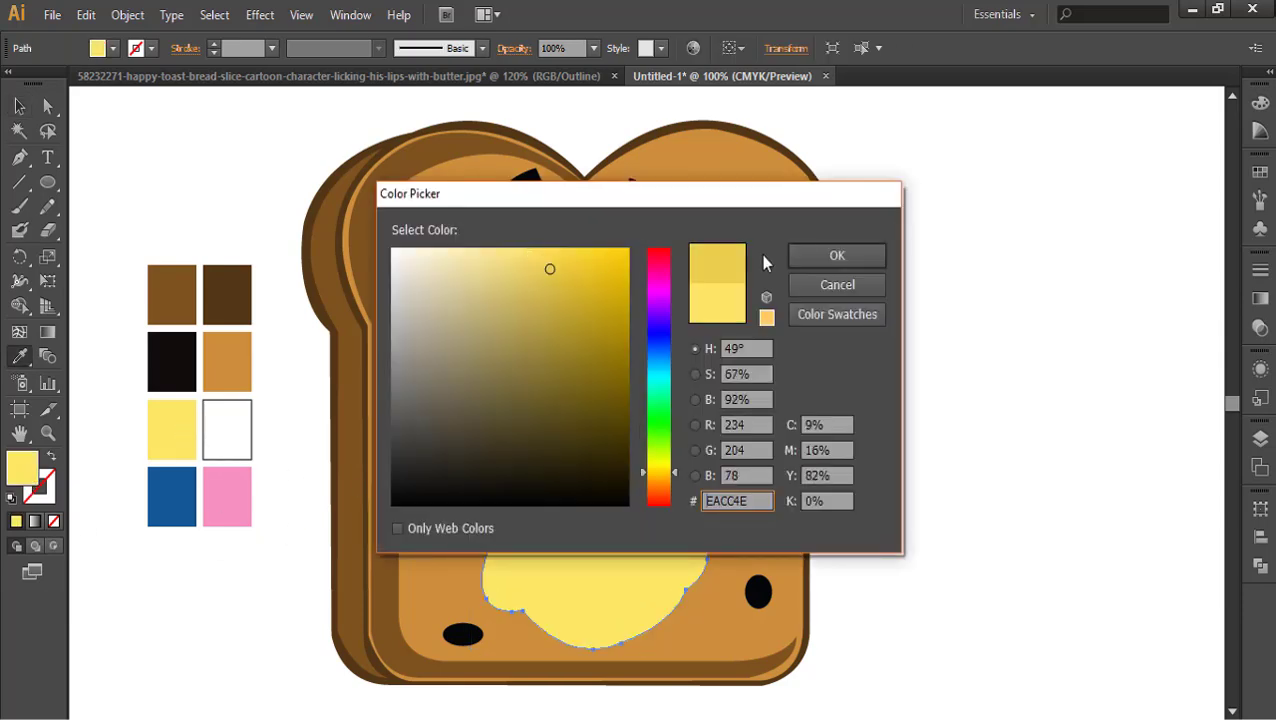
click(837, 255)
key(v)
click(955, 578)
Select both the inner and outer butter shapes and send them one level backward
click(672, 536)
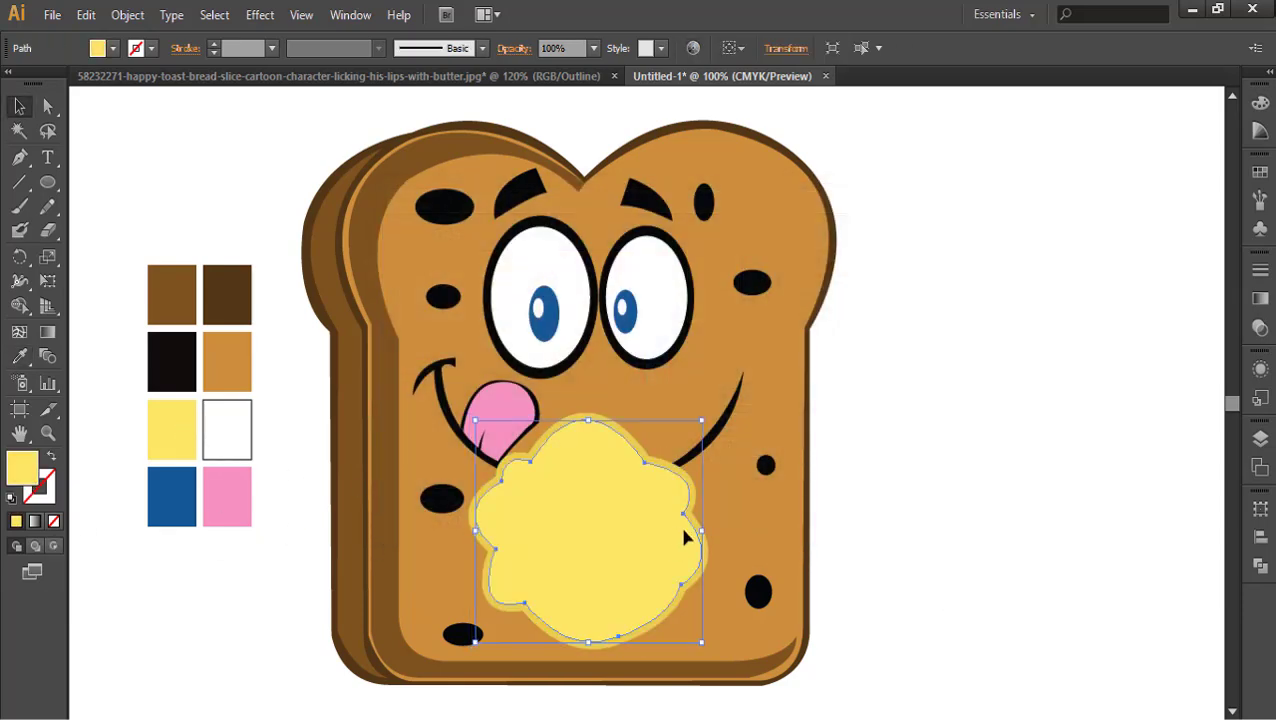
key(ctrl+shift+a)
click(680, 530)
right_click(620, 521)
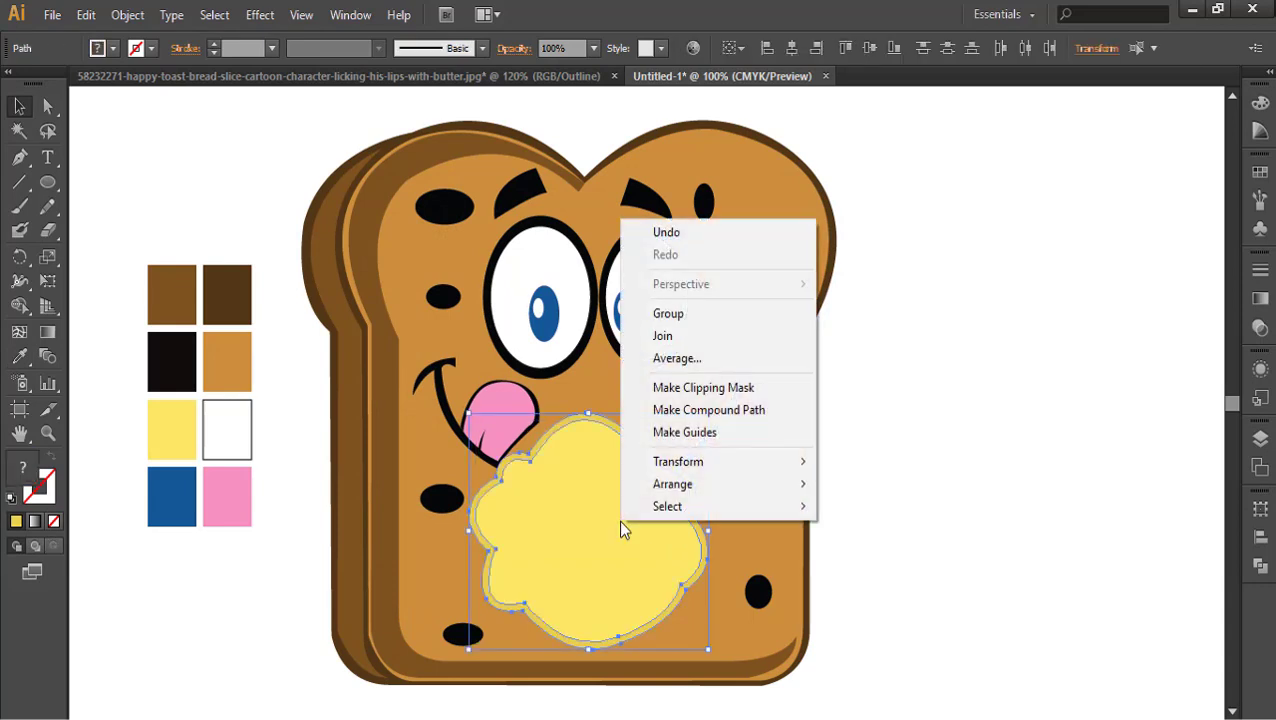
mouse_move(694, 479)
click(897, 540)
Try sending both butter shapes to the back of the artwork, and undo it
right_click(589, 545)
mouse_move(678, 507)
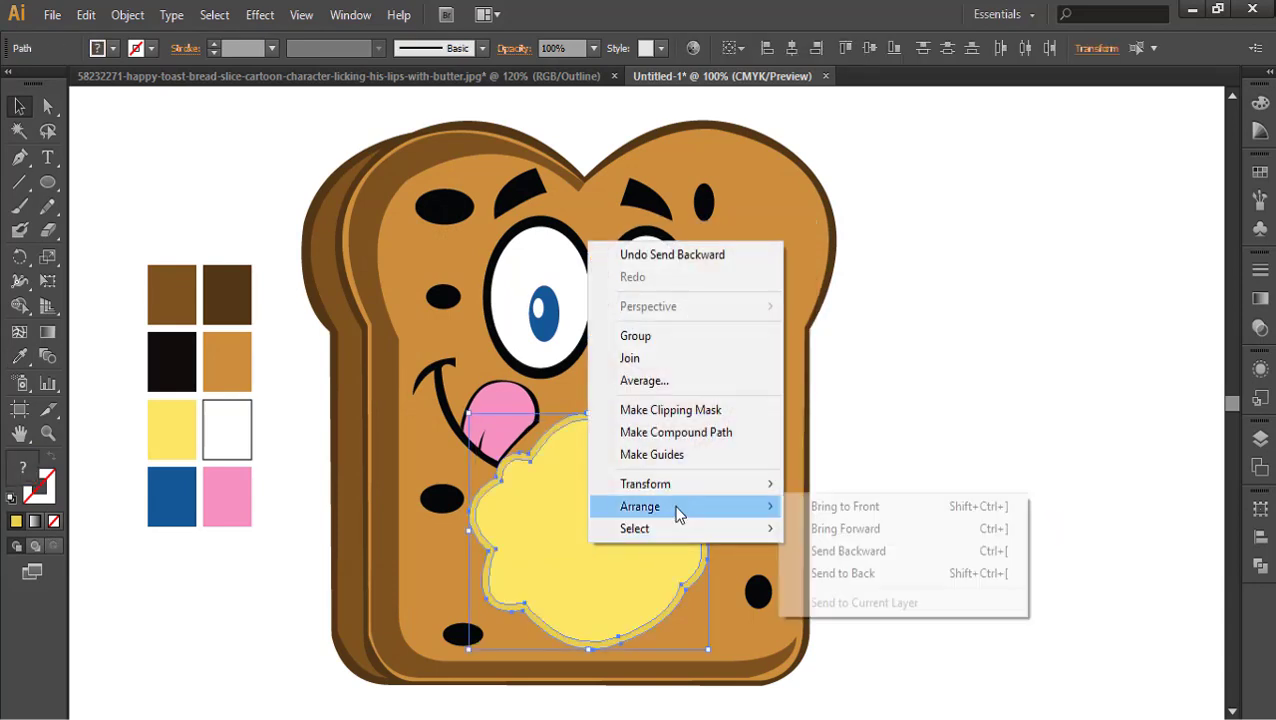
right_click(616, 545)
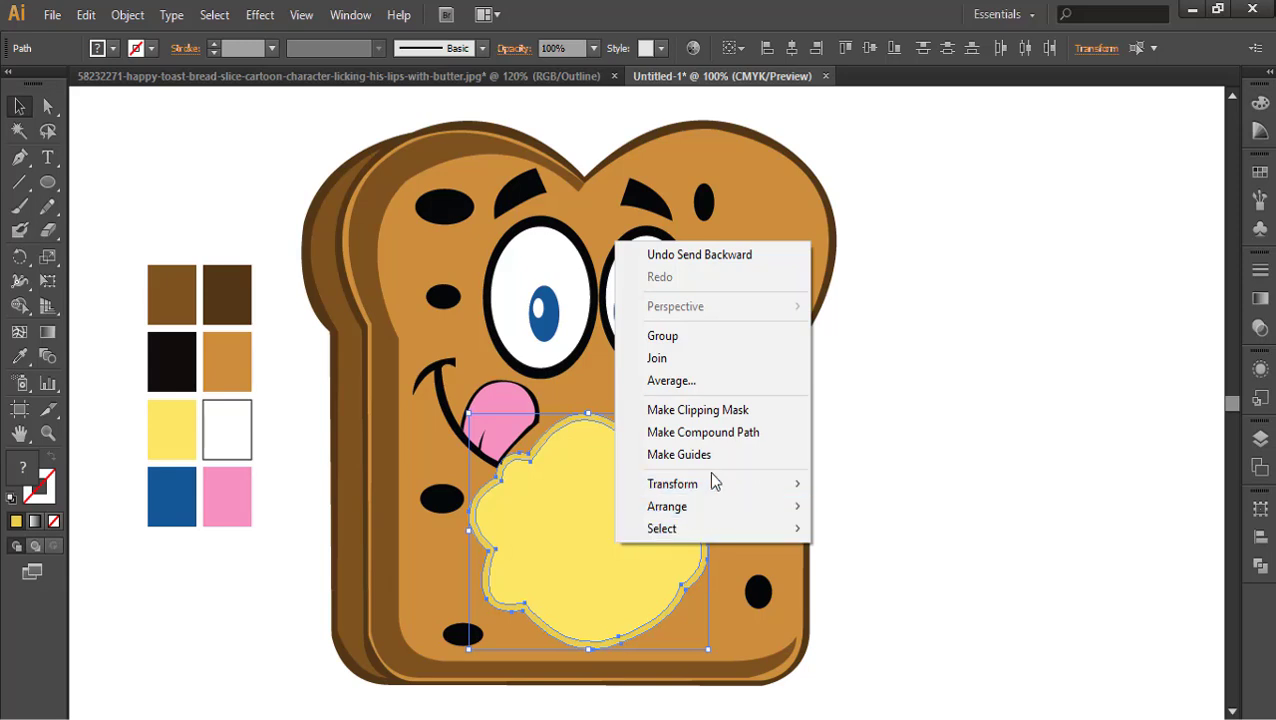
mouse_move(709, 486)
mouse_move(769, 512)
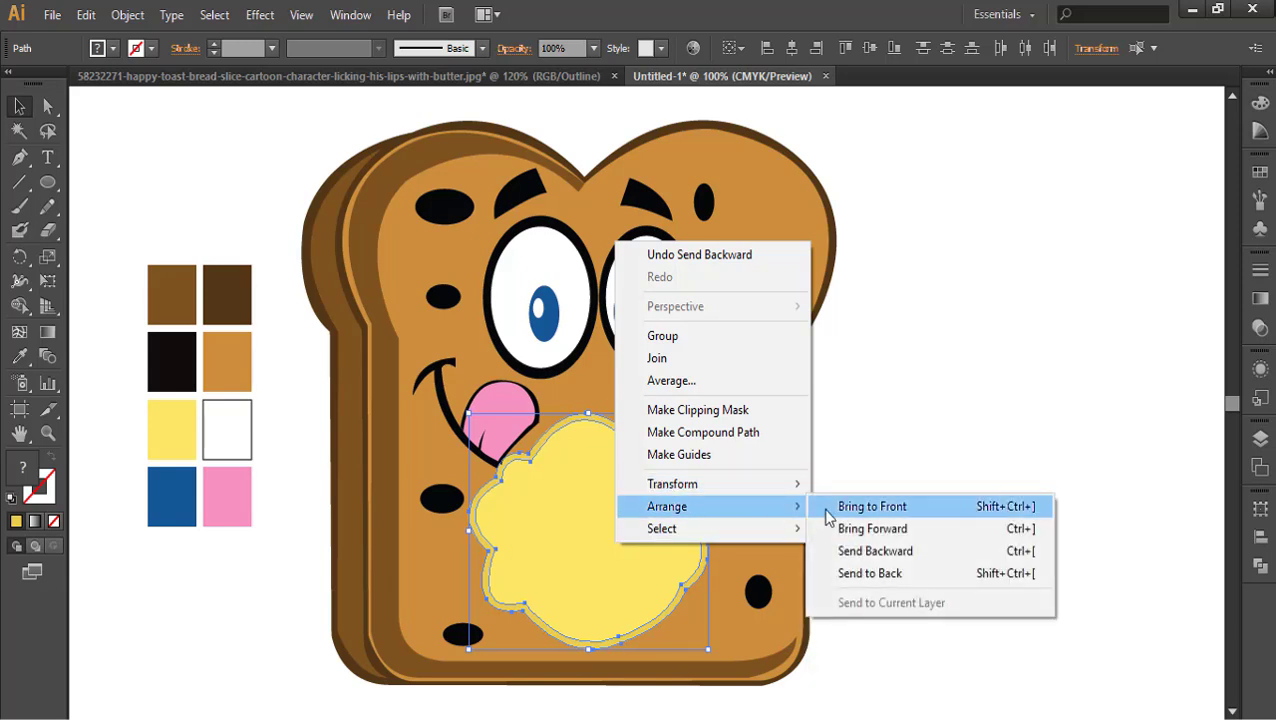
click(835, 576)
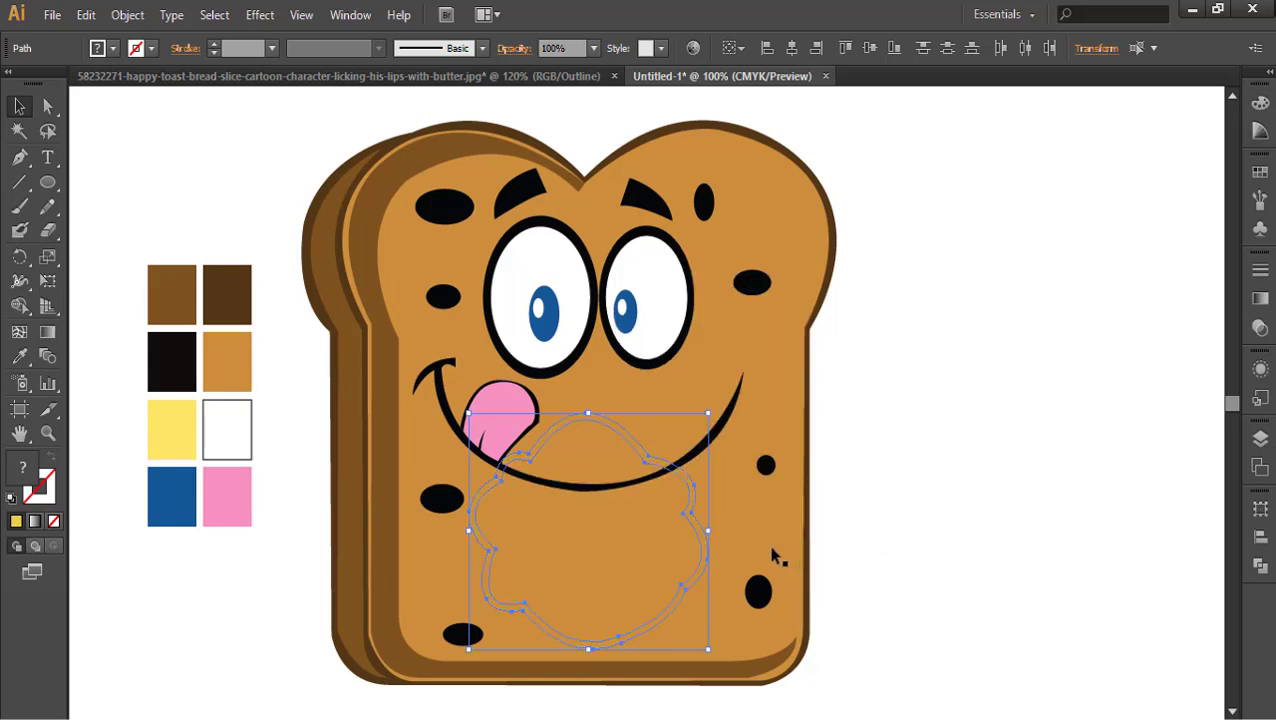
key(ctrl+z)
Try selecting the next object above the butter shapes and the last object below
right_click(638, 540)
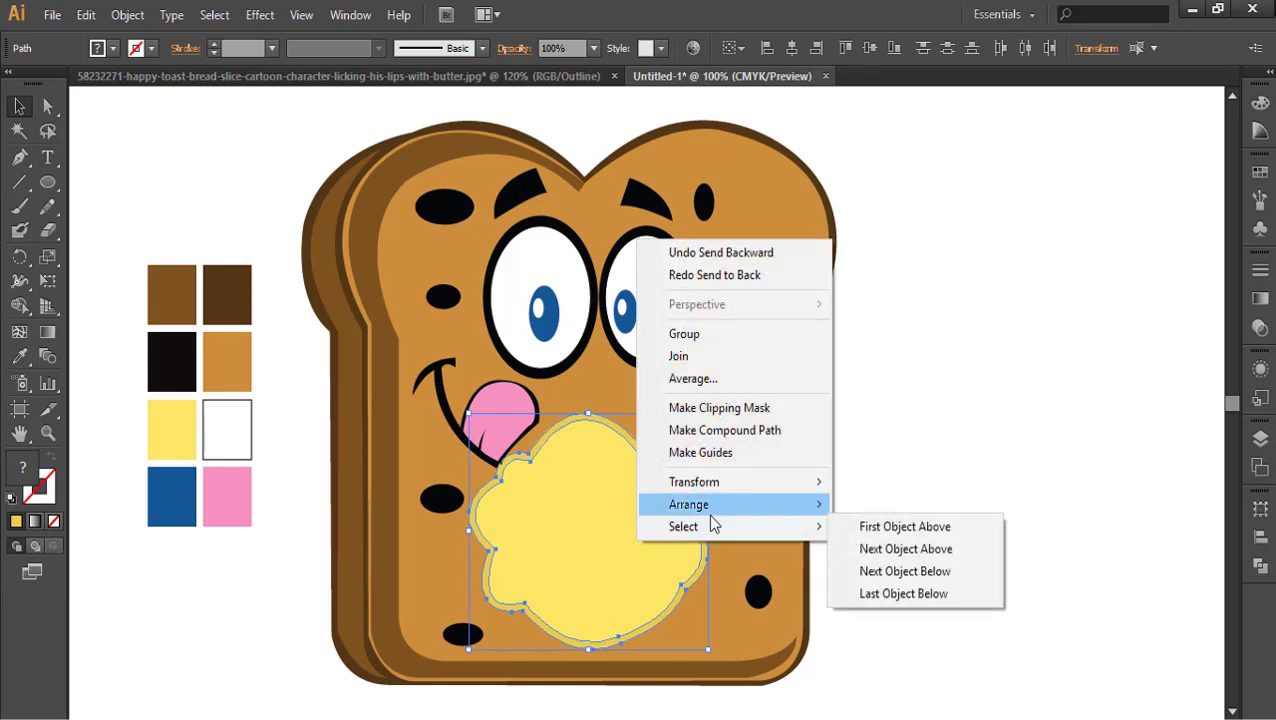
mouse_move(711, 530)
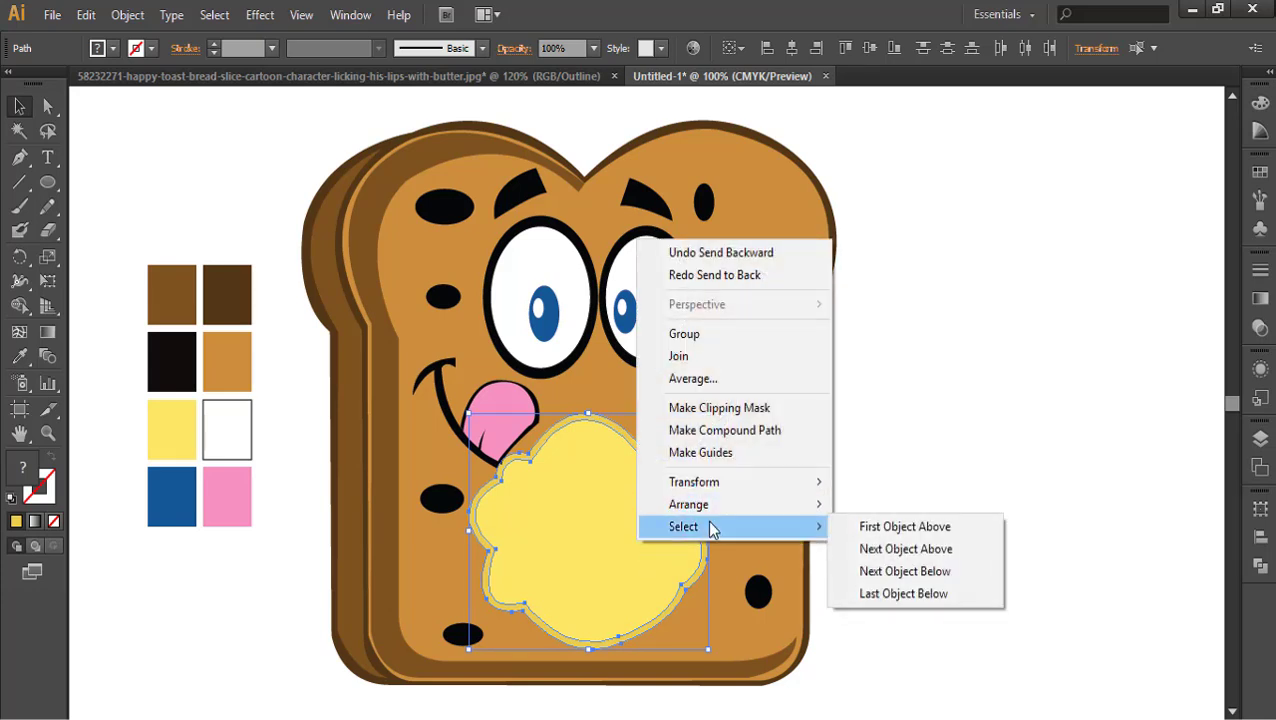
click(900, 549)
right_click(597, 536)
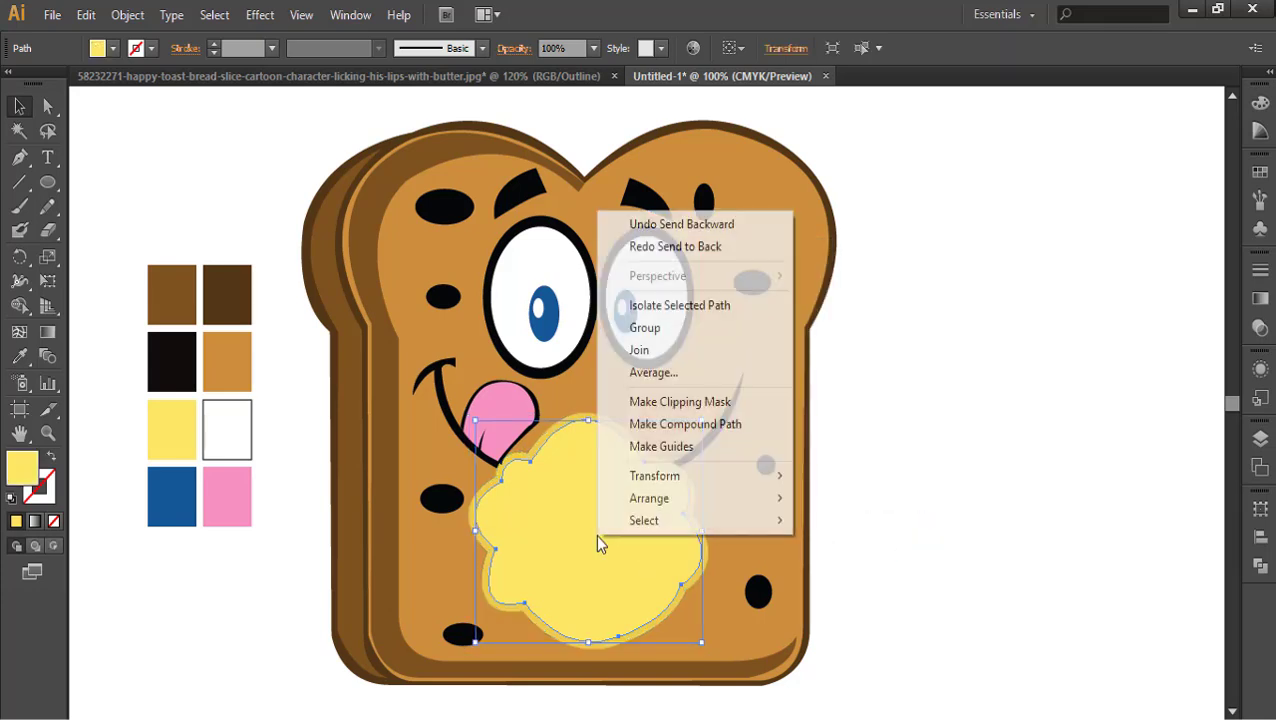
mouse_move(703, 531)
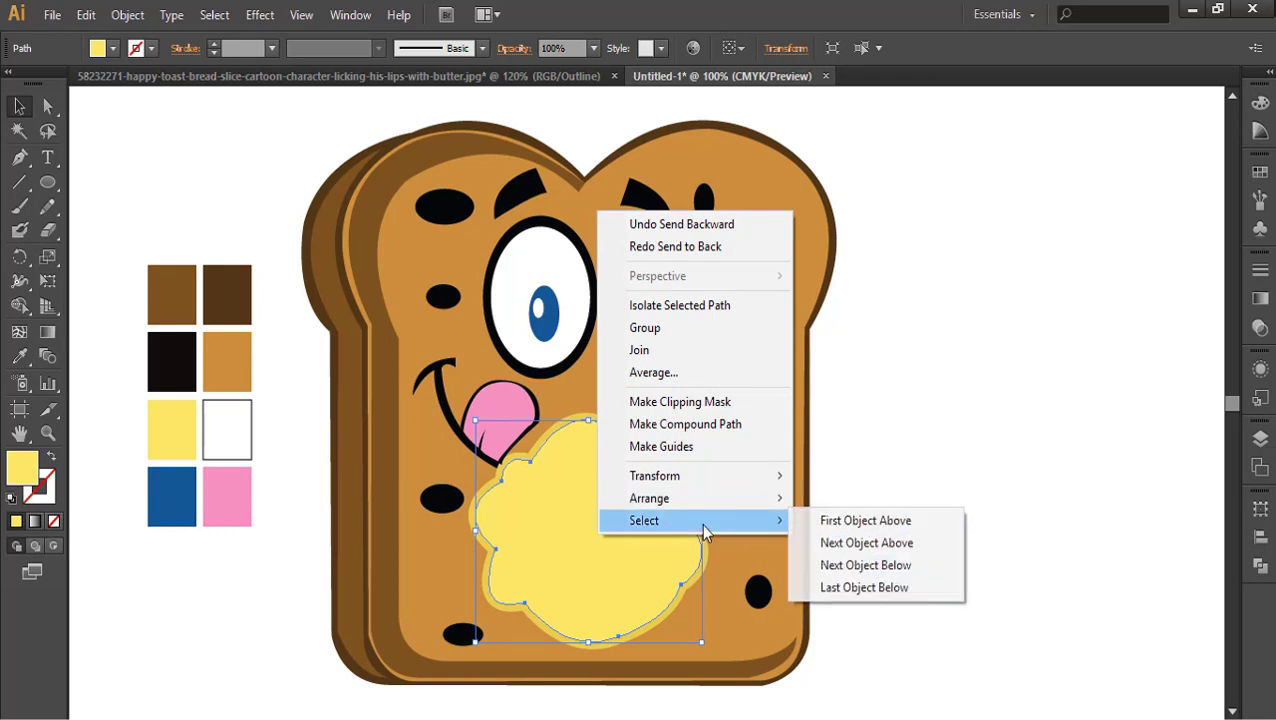
click(855, 587)
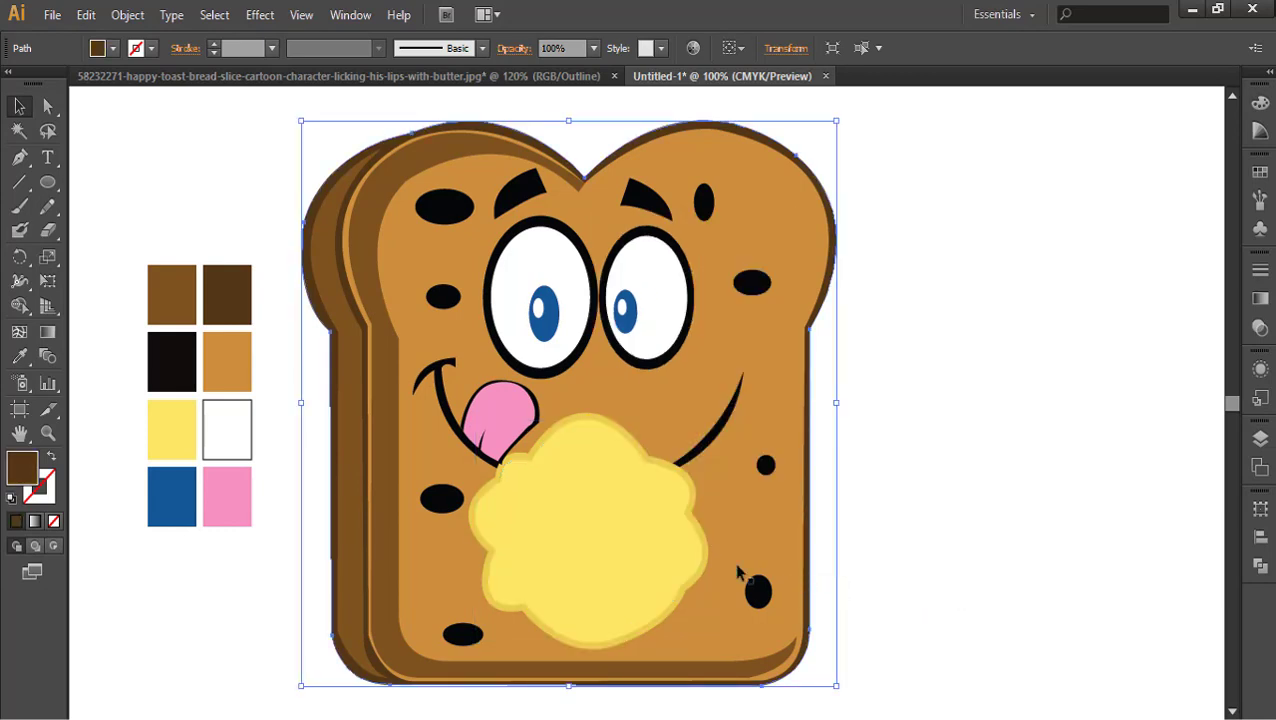
Bring the black smile line to the front of the artwork and deselect it
click(686, 466)
right_click(695, 458)
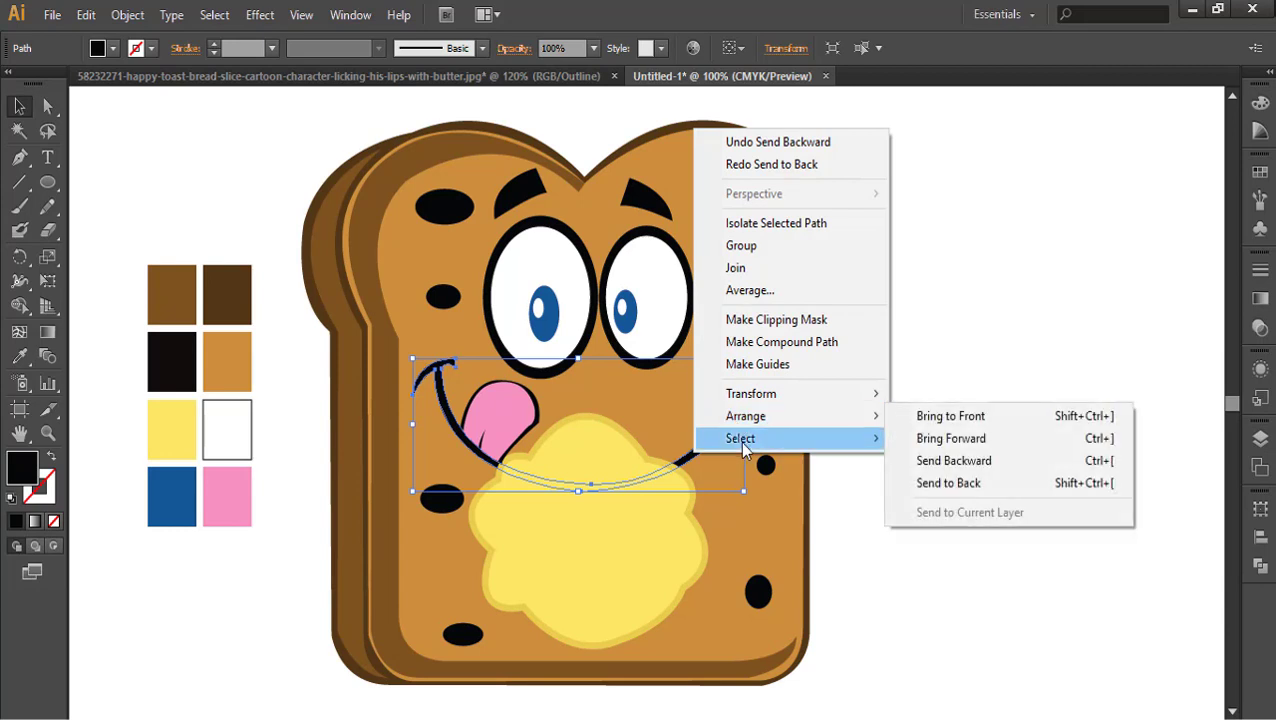
mouse_move(828, 420)
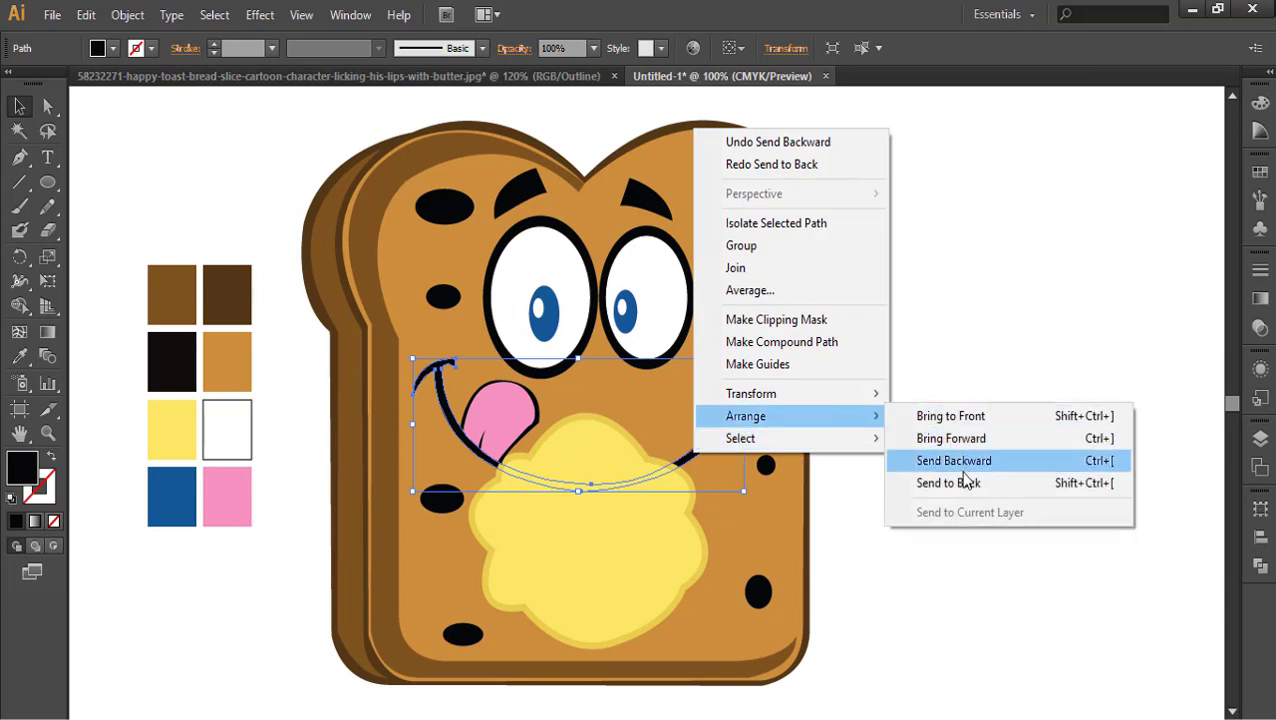
click(937, 417)
click(928, 500)
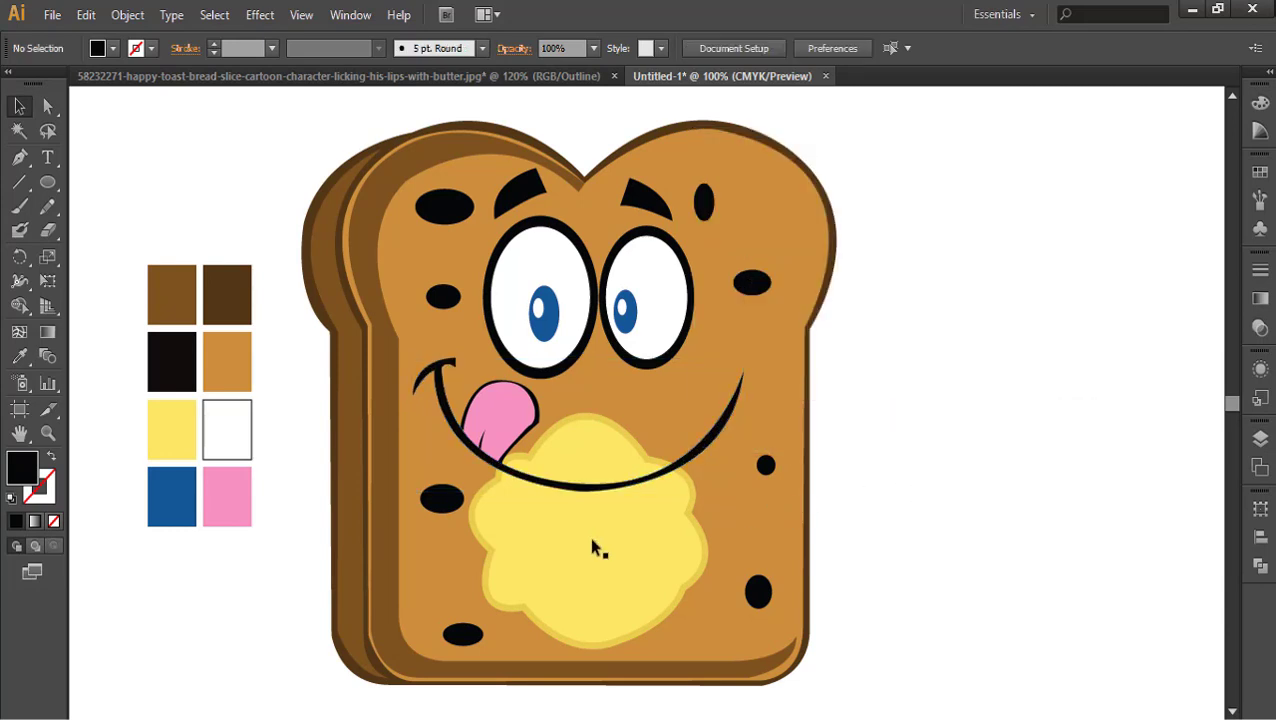
Copy the wide oval spot beside the butter and place two duplicates side by side on the butter, below the smile
click(449, 508)
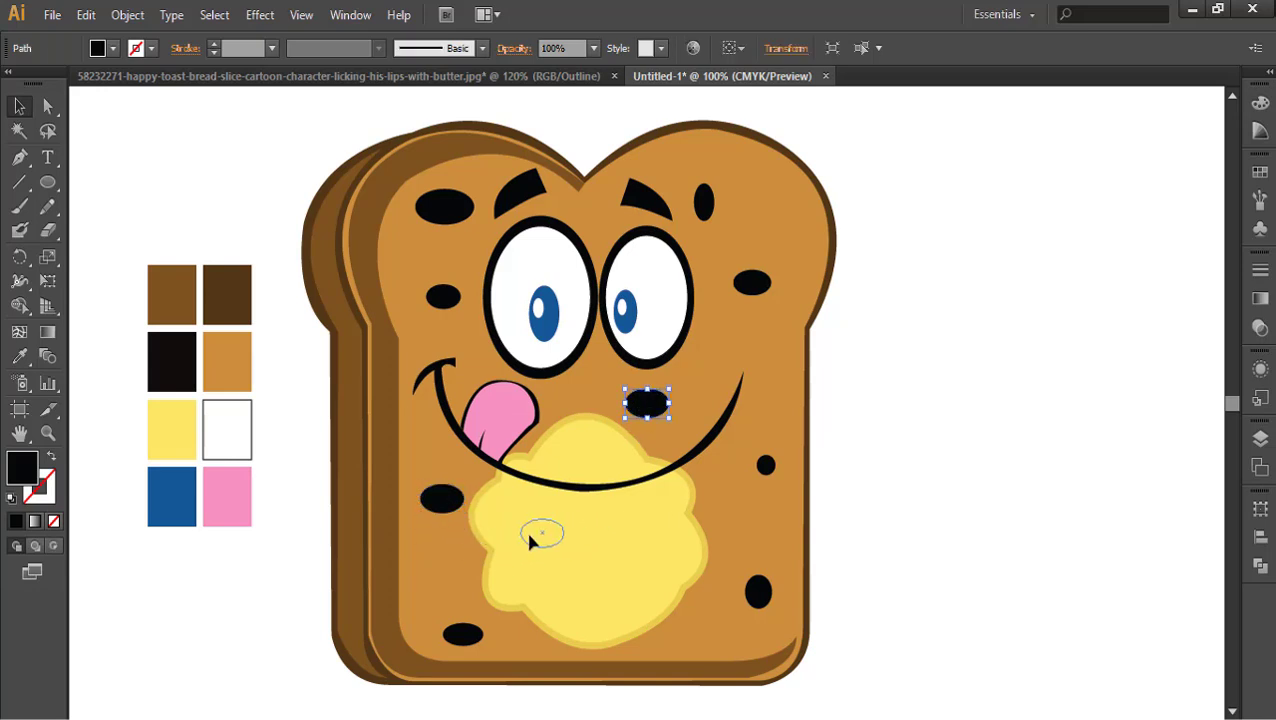
key(ctrl+c)
key(ctrl+v)
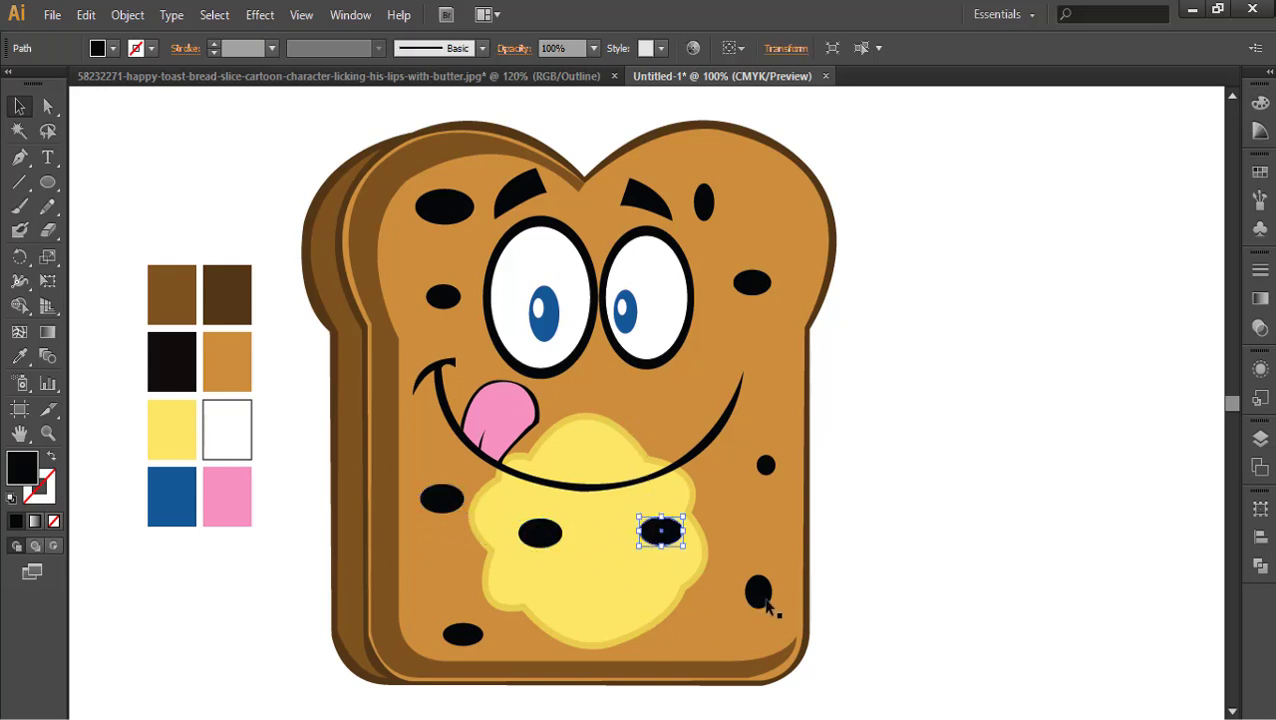
Place a copy of the upright oval spot on the lower butter and a copy of the small round spot above the smile
click(759, 596)
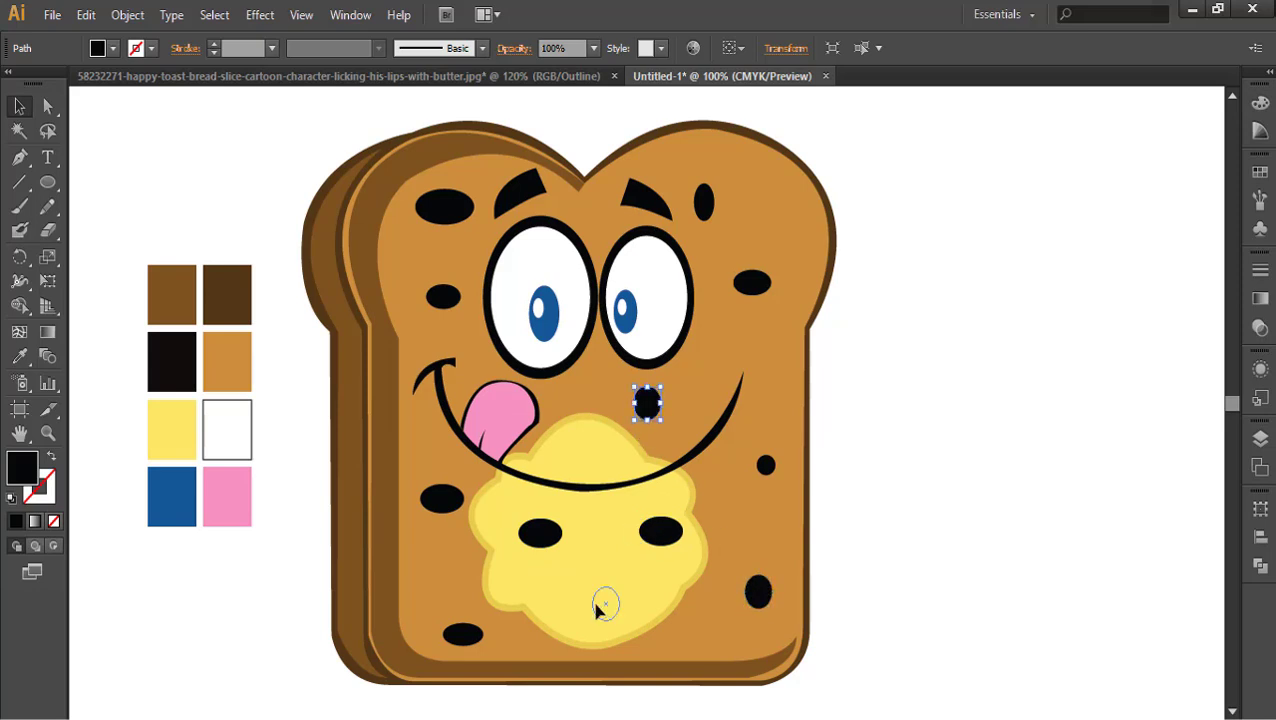
drag(596, 608, 592, 605)
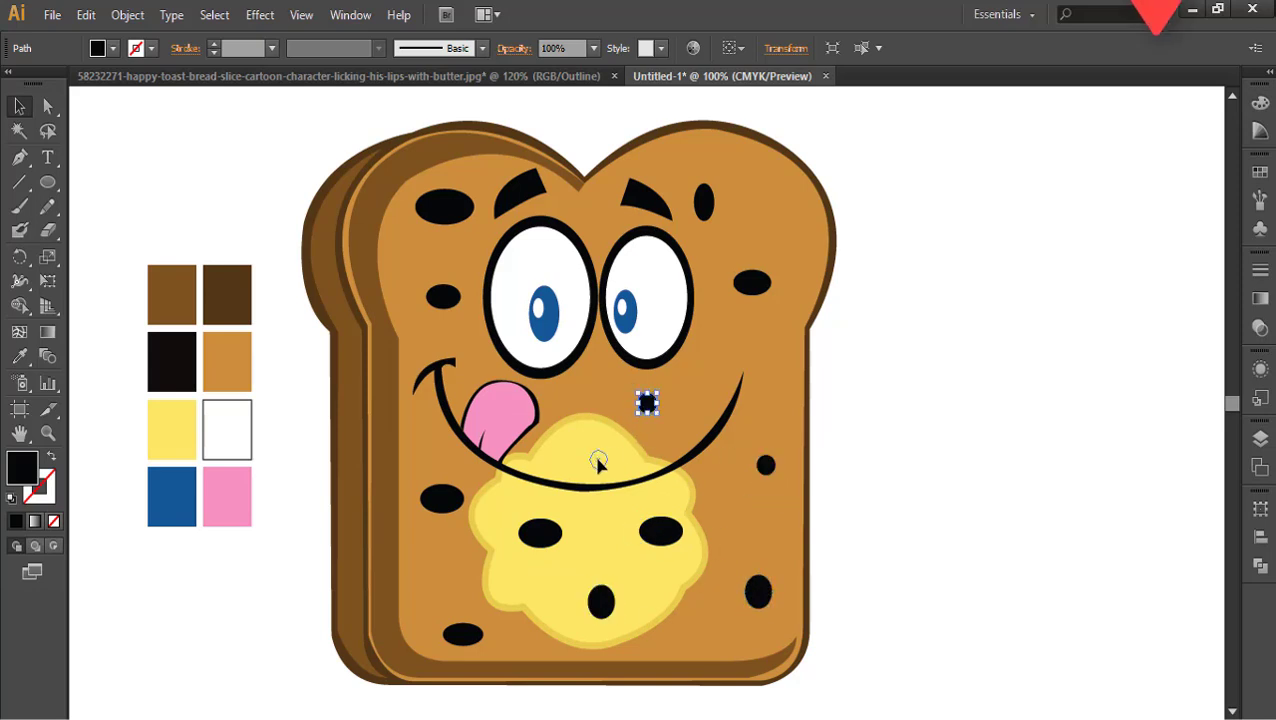
drag(598, 460, 582, 459)
click(894, 546)
Recolor all the black oval spots on the bread and butter with the medium brown palette swatch and deselect them
click(439, 207)
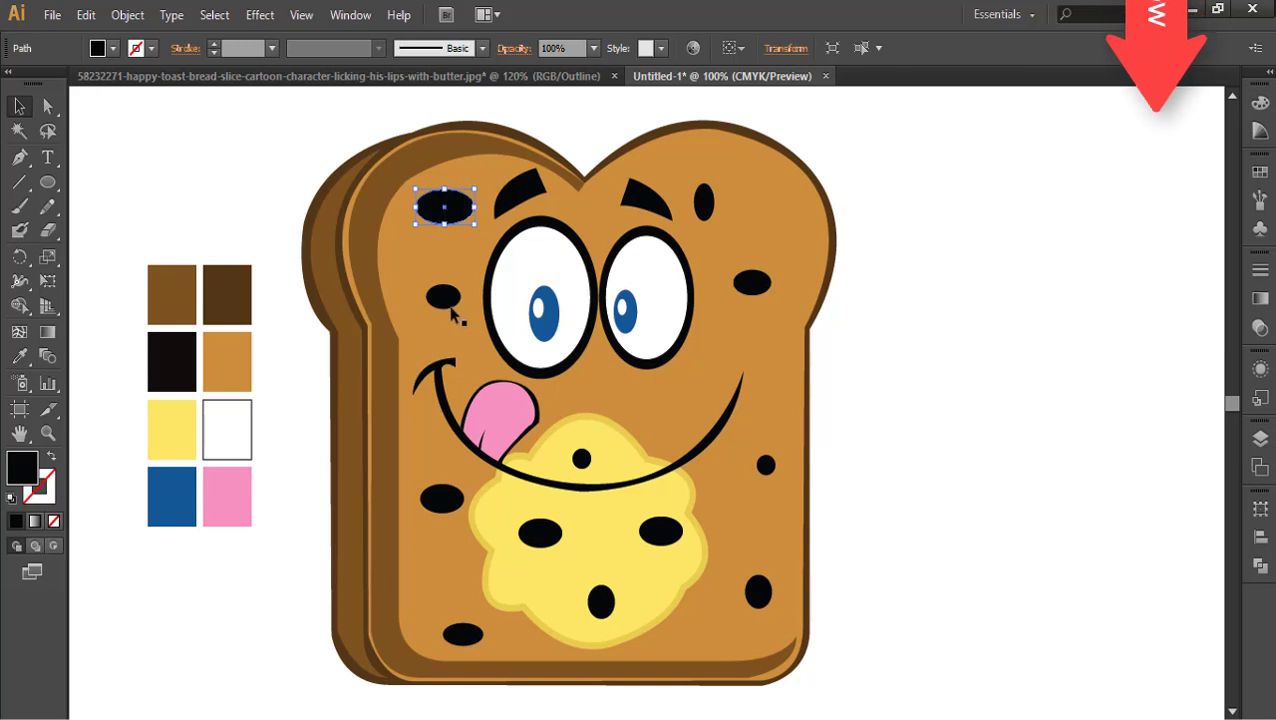
shift+click(443, 296)
shift+click(442, 498)
shift+click(540, 533)
shift+click(462, 634)
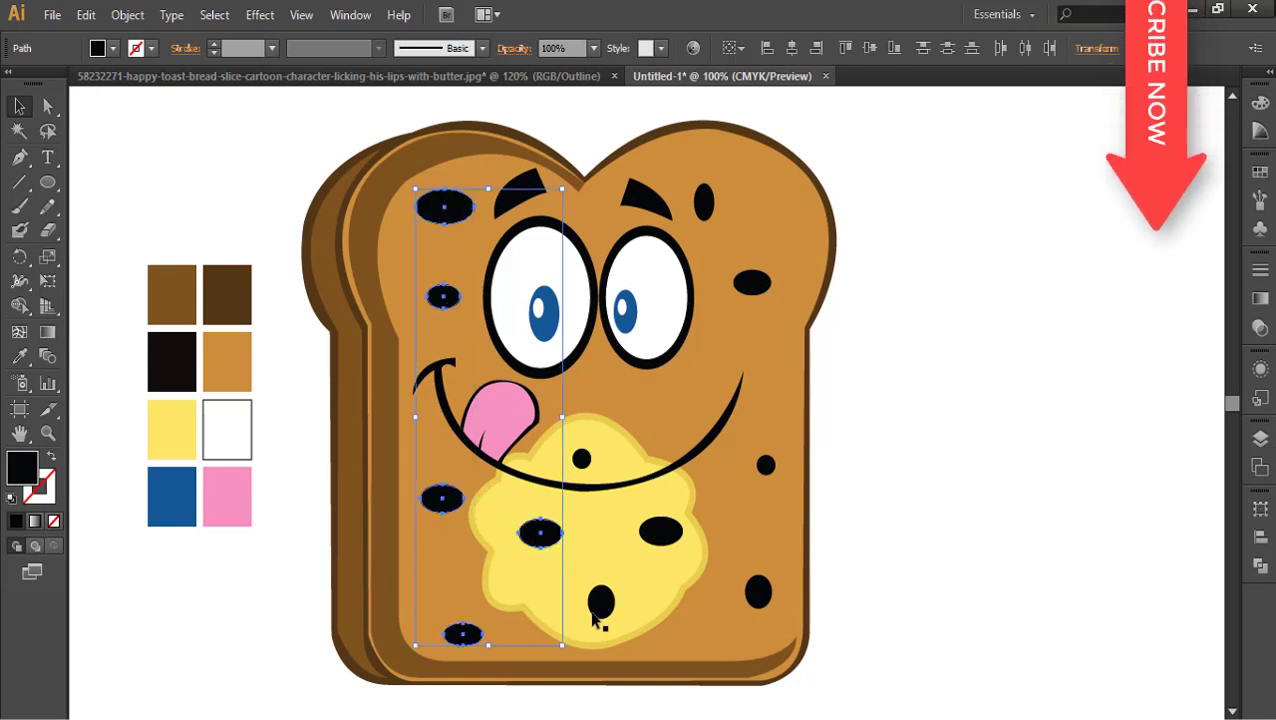
shift+click(600, 601)
shift+click(581, 458)
shift+click(660, 531)
shift+click(765, 465)
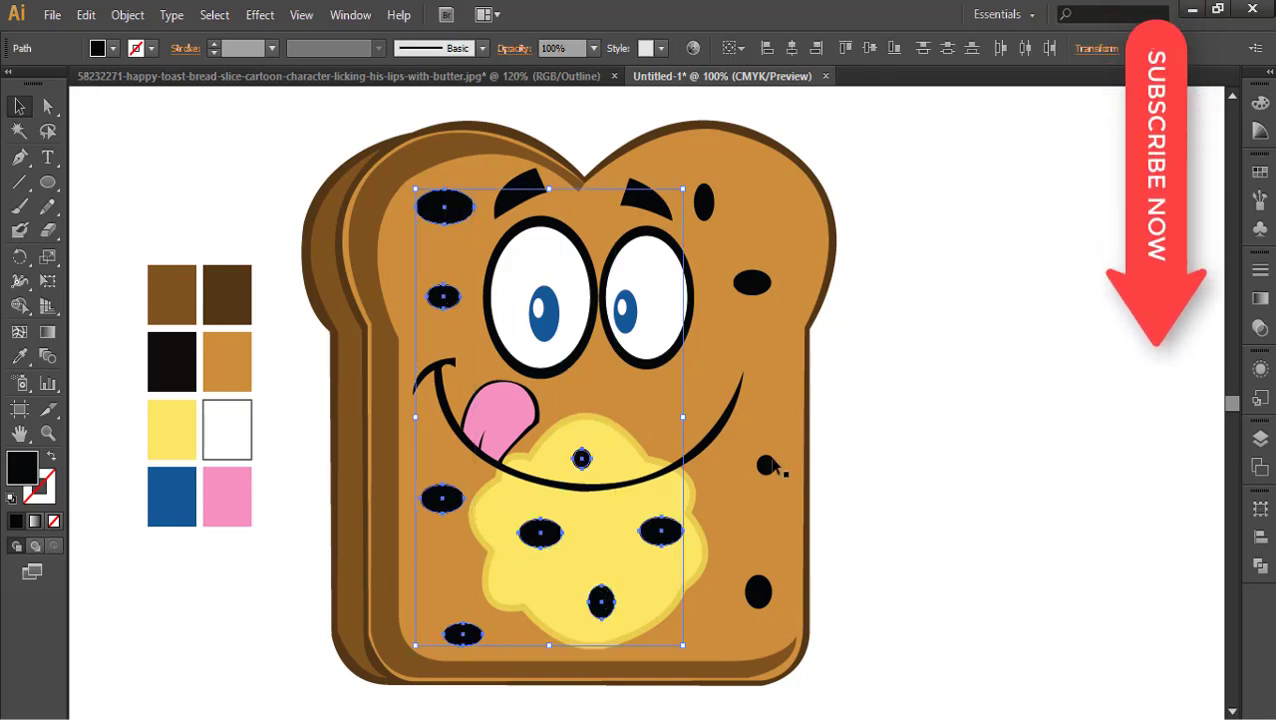
shift+click(758, 592)
shift+click(752, 282)
shift+click(703, 202)
key(i)
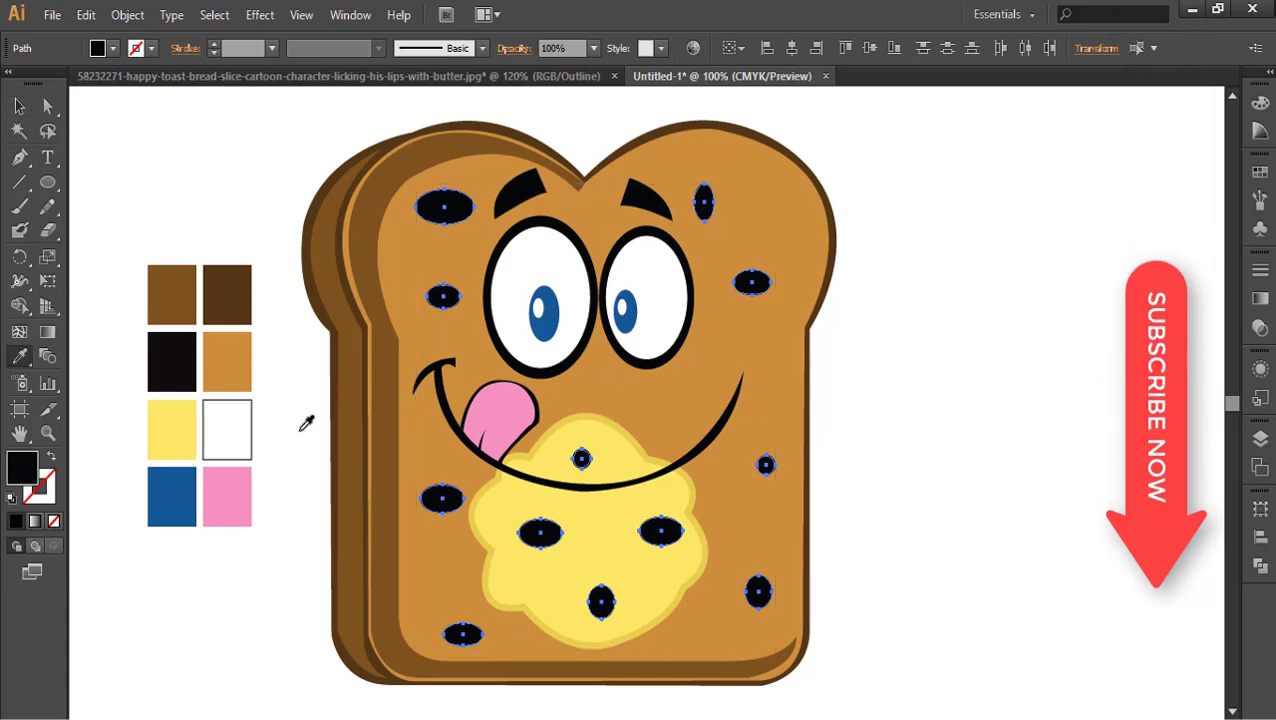
click(210, 300)
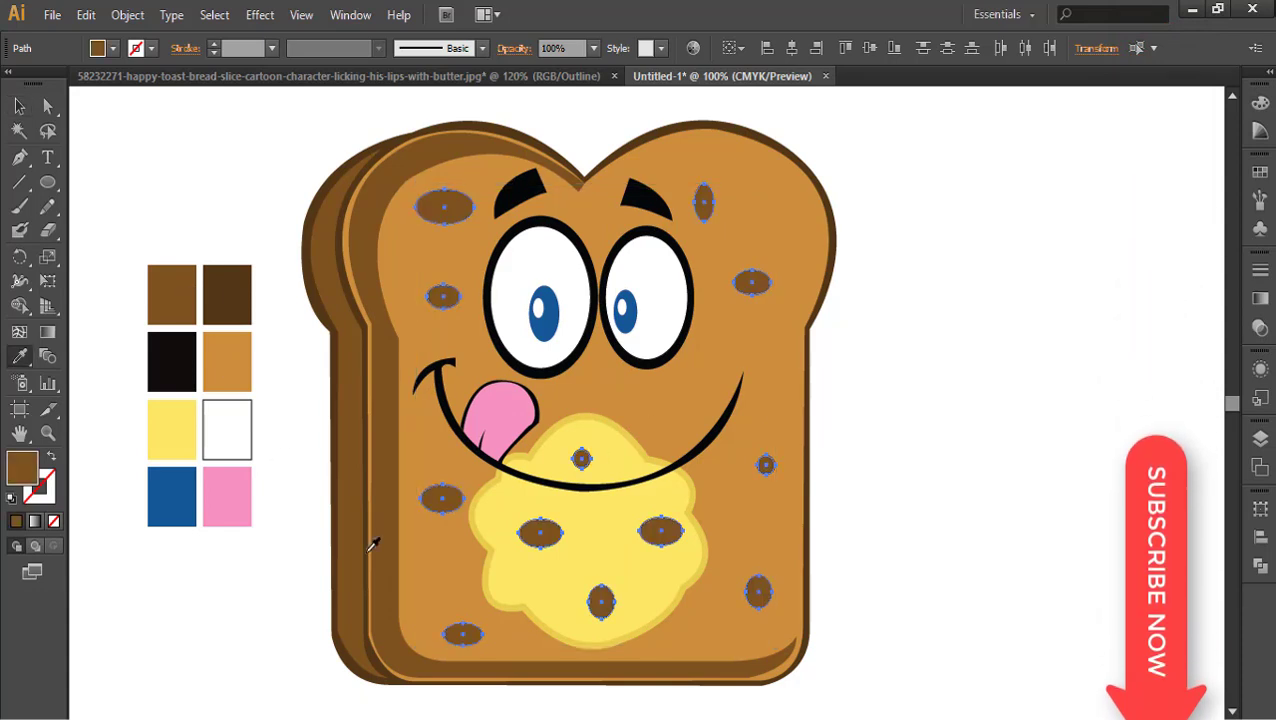
key(v)
click(943, 471)
Recolor both eyebrows and the smile line with the dark brown palette swatch and deselect them
click(520, 195)
shift+click(645, 200)
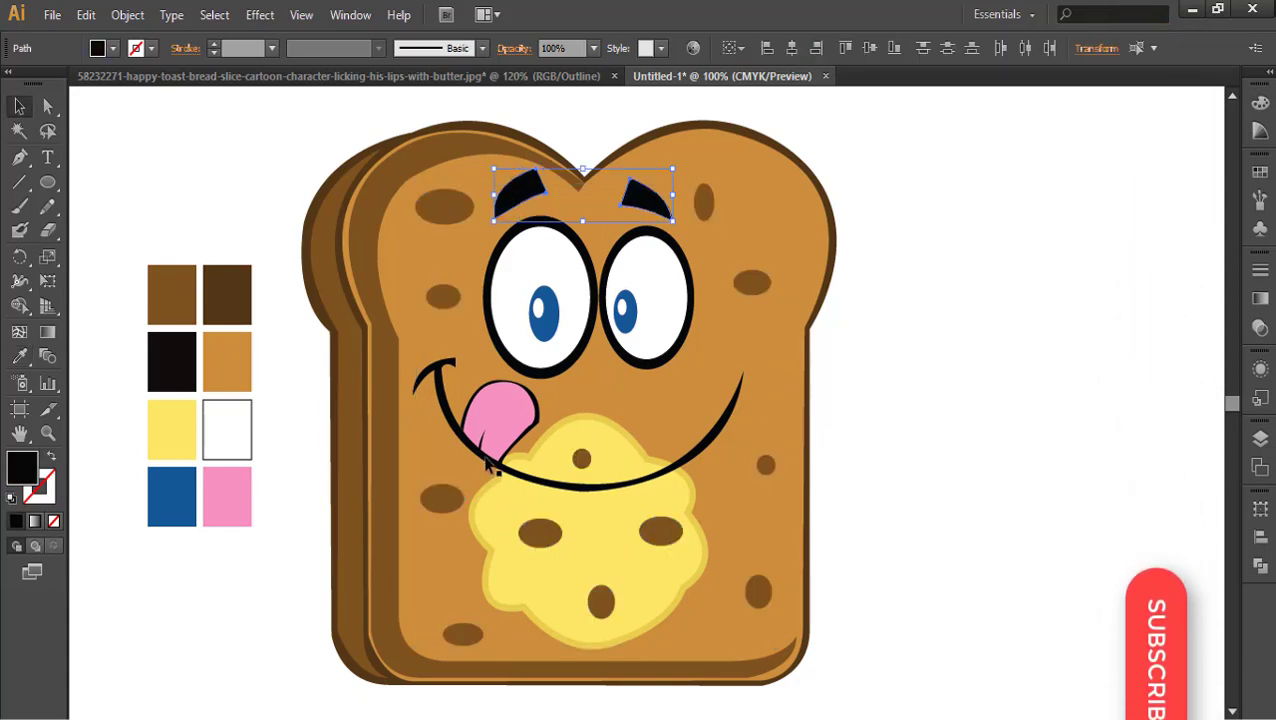
shift+click(490, 465)
key(i)
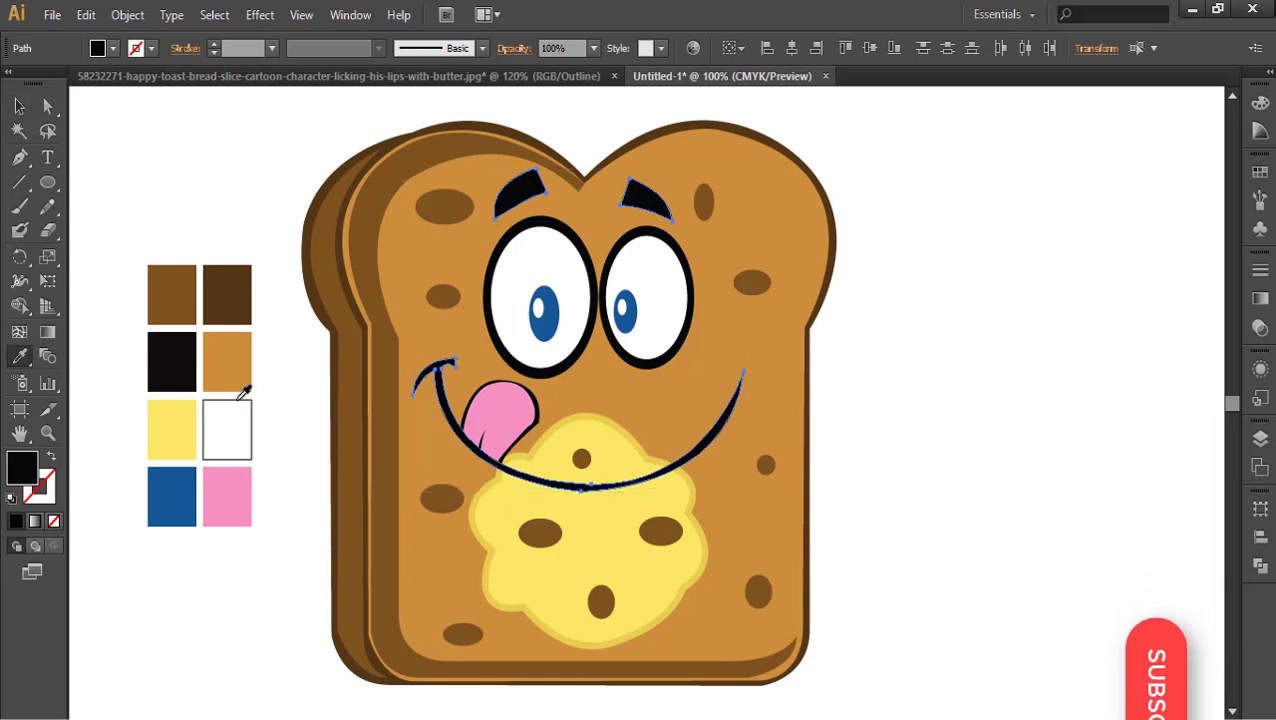
click(210, 290)
key(v)
click(856, 554)
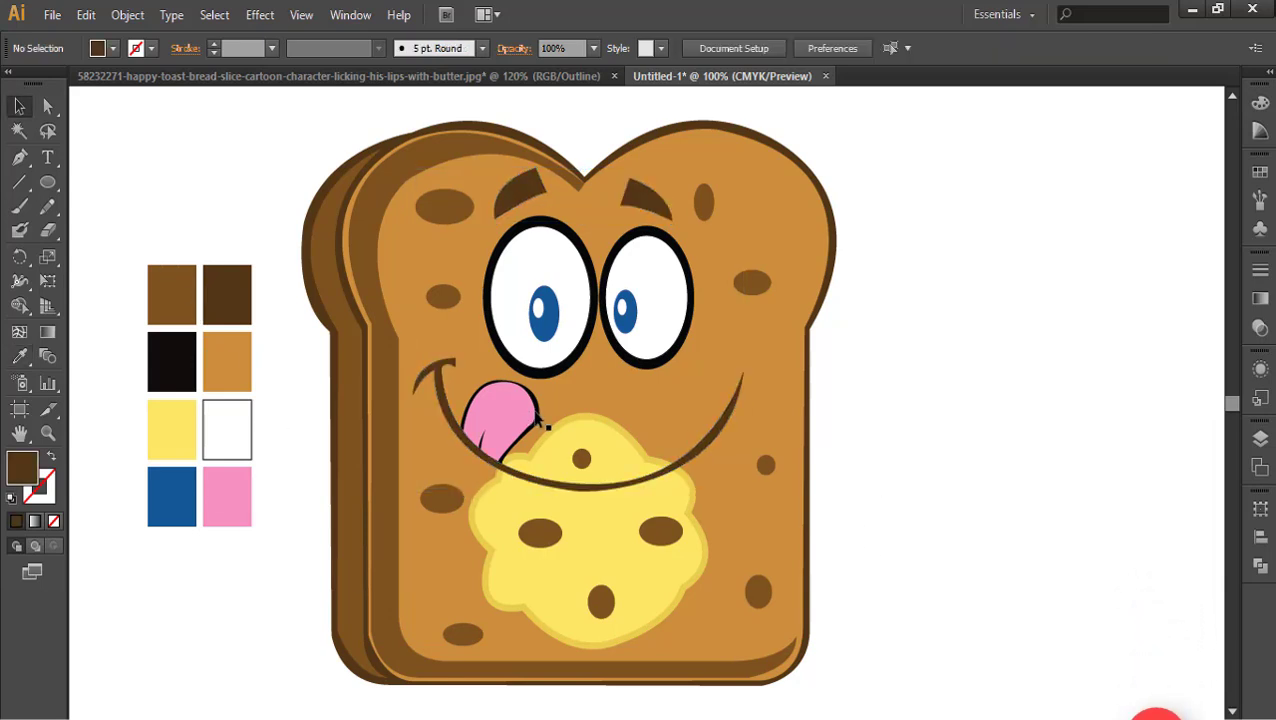
Apply the dark brown palette swatch to the black outline shapes of the tongue and both eyes and deselect them
click(537, 420)
shift+click(585, 347)
shift+click(632, 360)
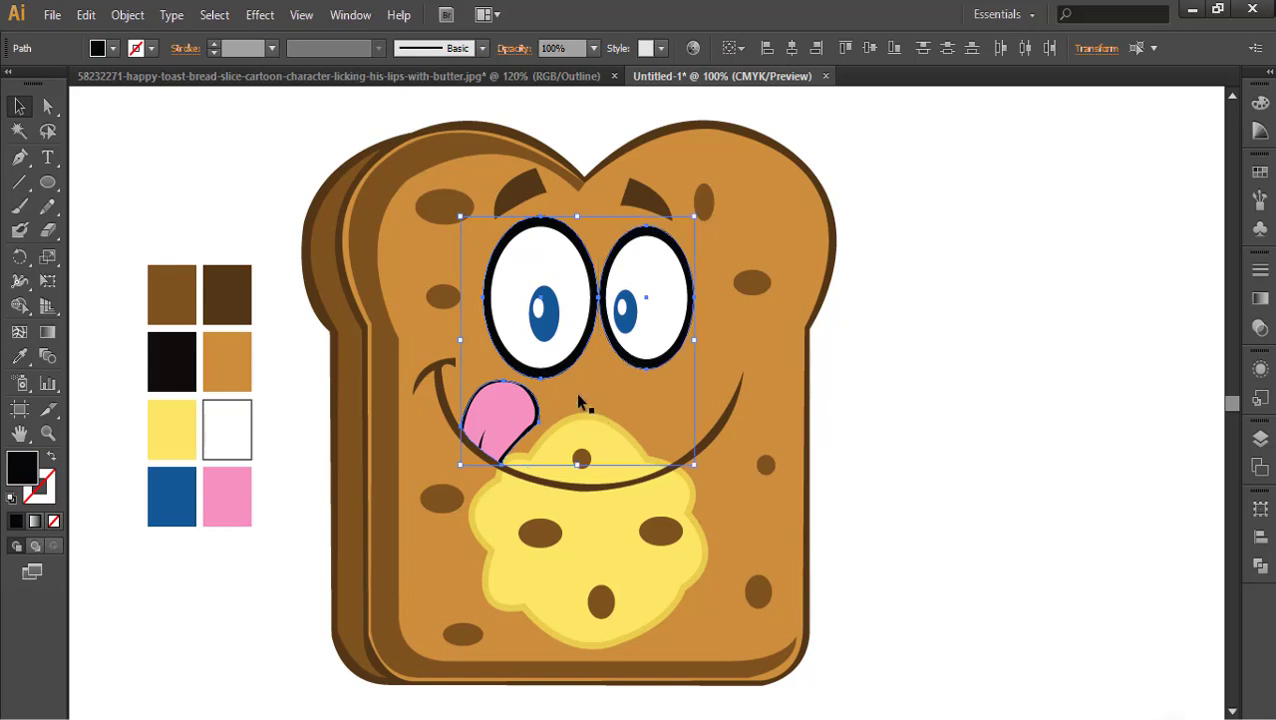
key(i)
click(227, 293)
key(v)
click(965, 492)
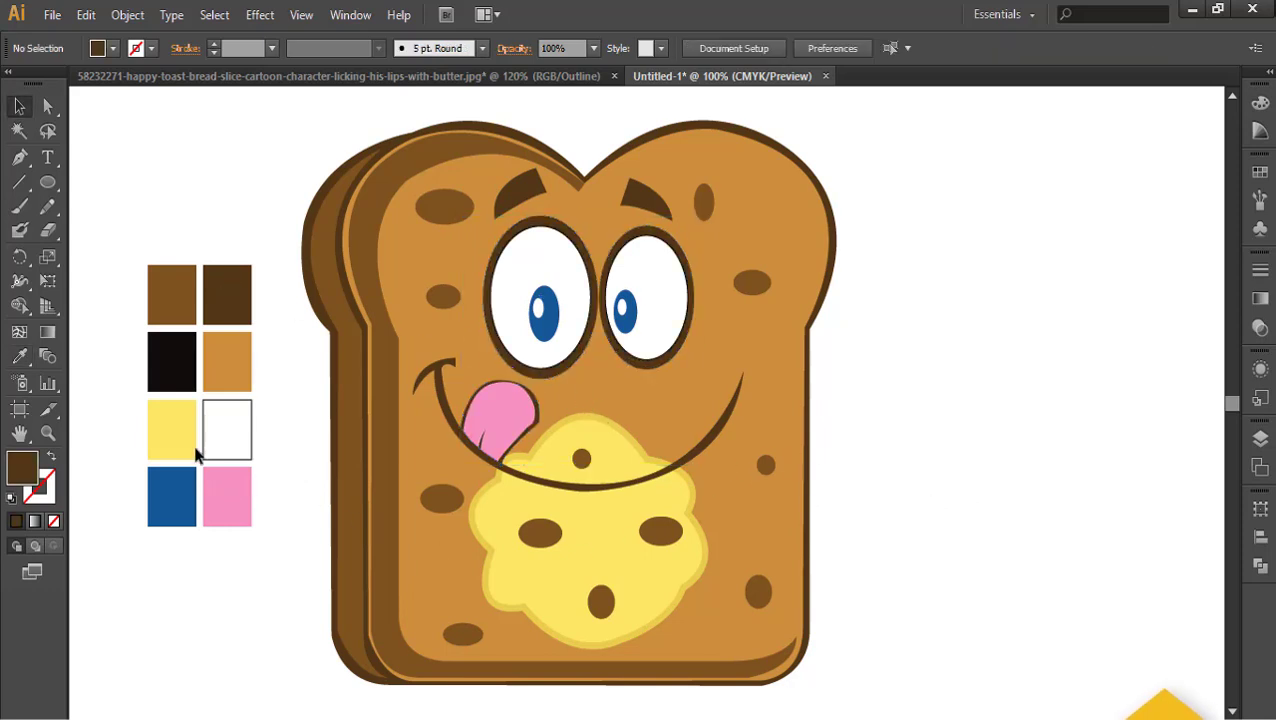
Delete all the color swatch squares beside the toast character
drag(127, 185, 279, 578)
key(Delete)
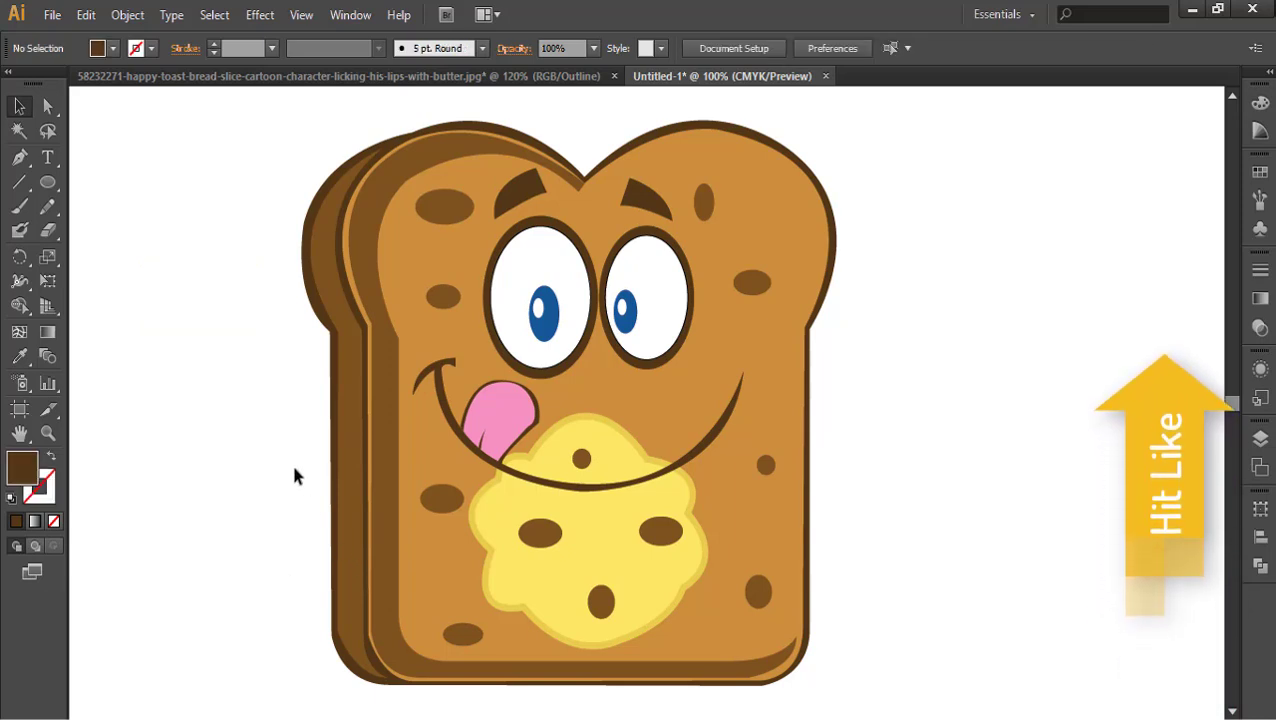
Group the whole toast character, shift it slightly to the right toward the middle of the canvas, and deselect it
drag(250, 98, 894, 712)
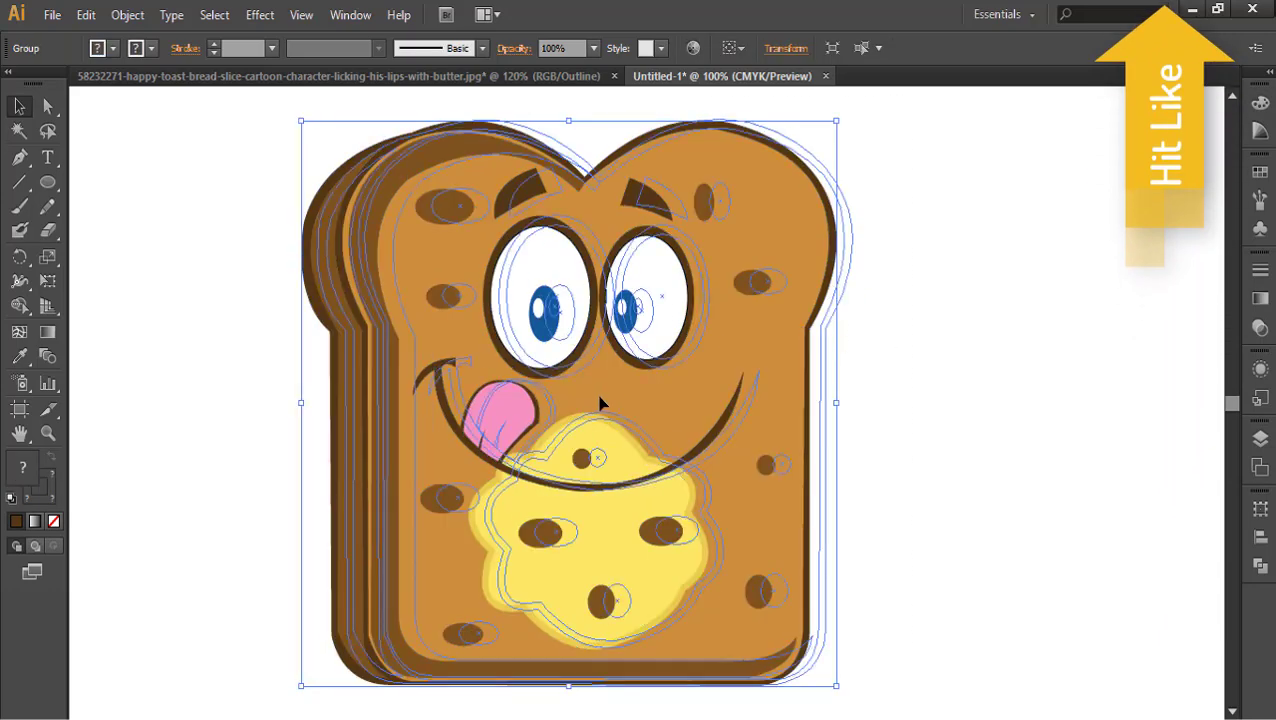
drag(600, 402, 670, 402)
click(1055, 402)
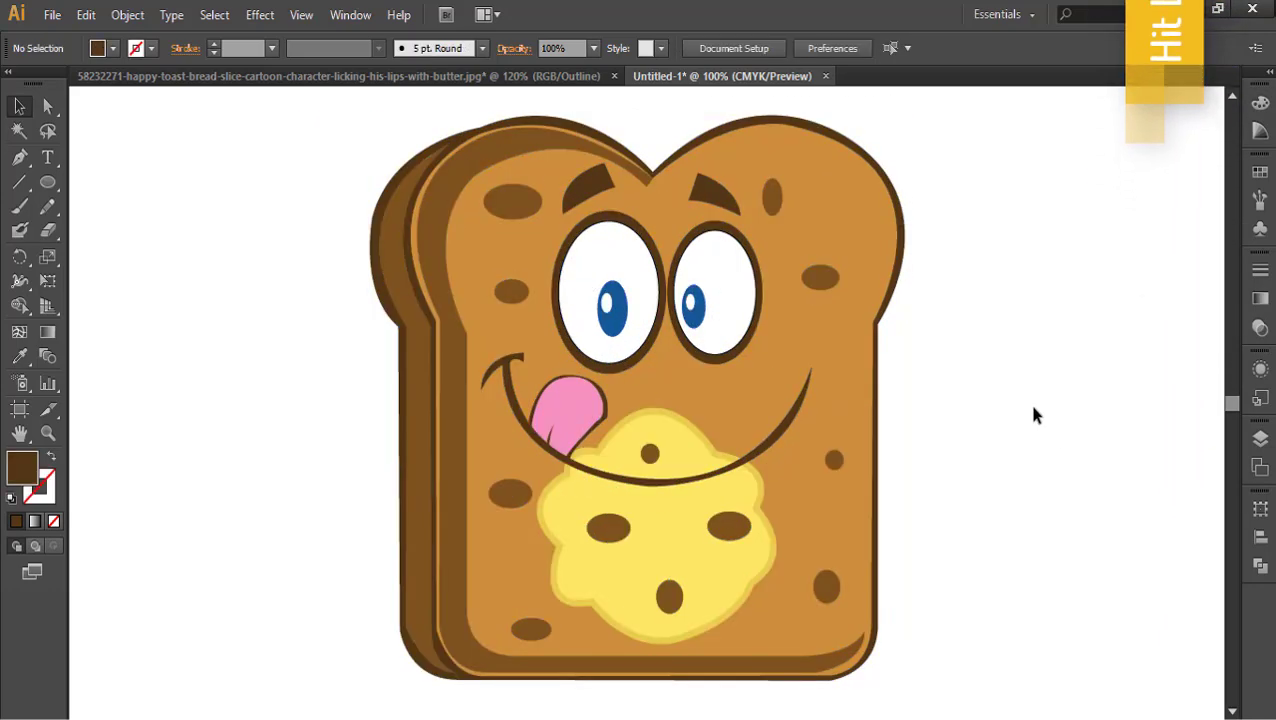